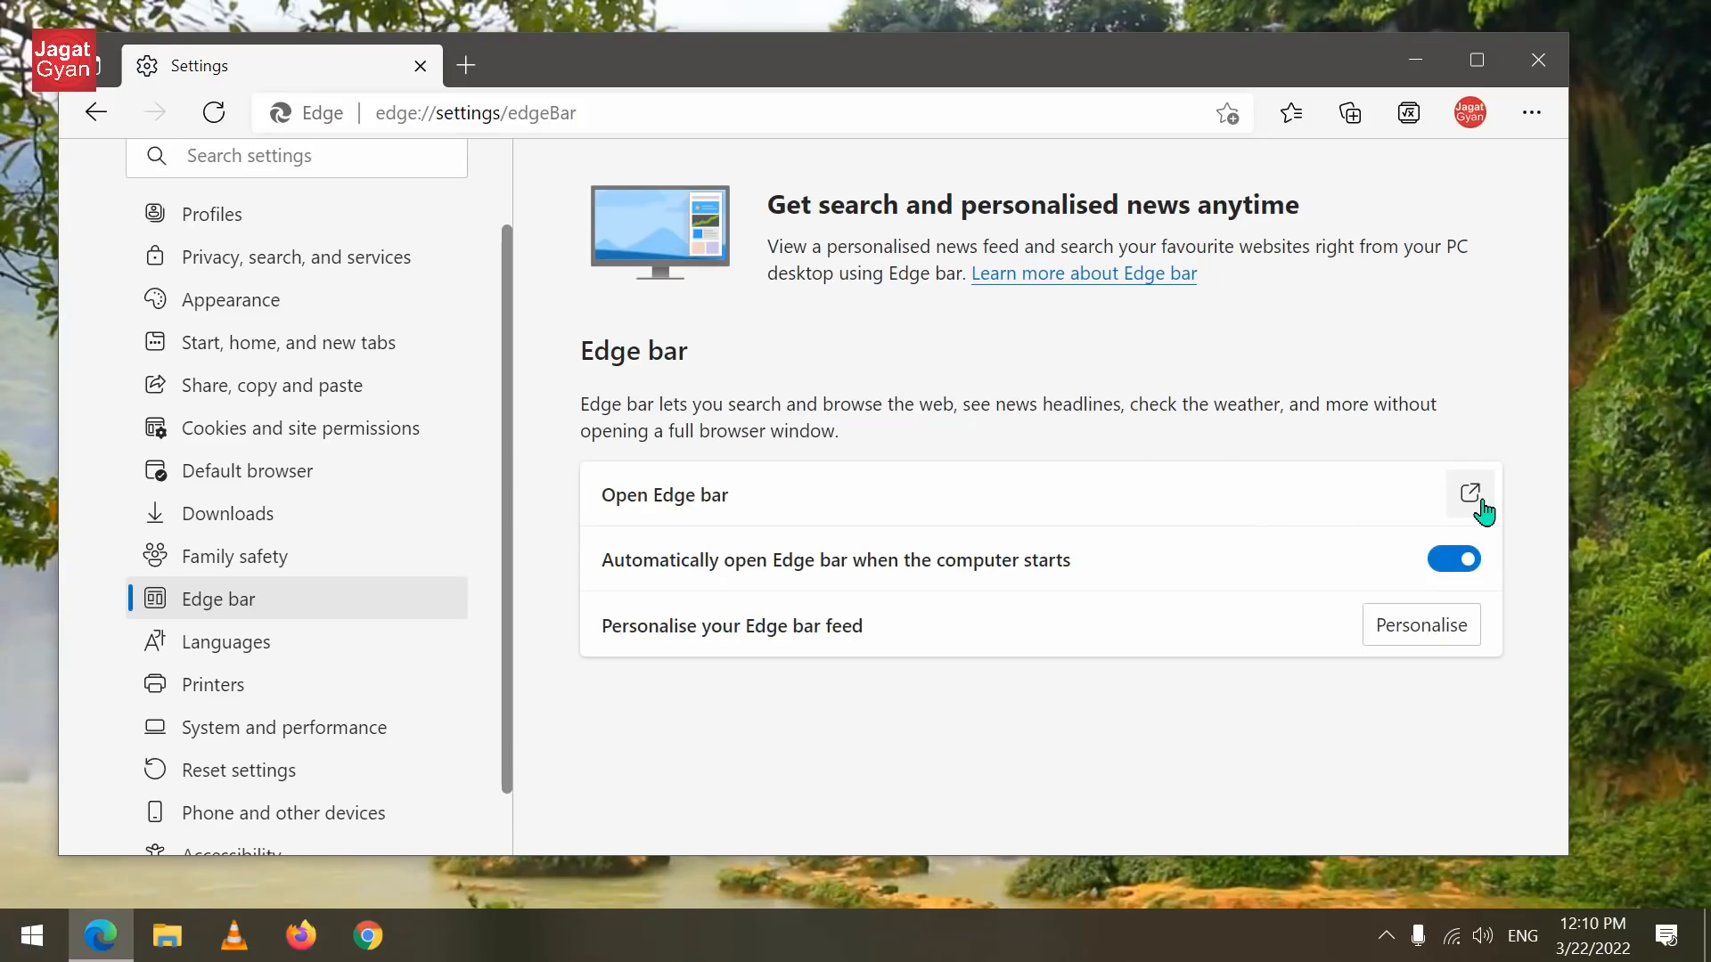
Step: Open the Edge bar from the browser's Edge bar settings and close the Settings window
{"action": "left_click", "coordinate": [1471, 495]}
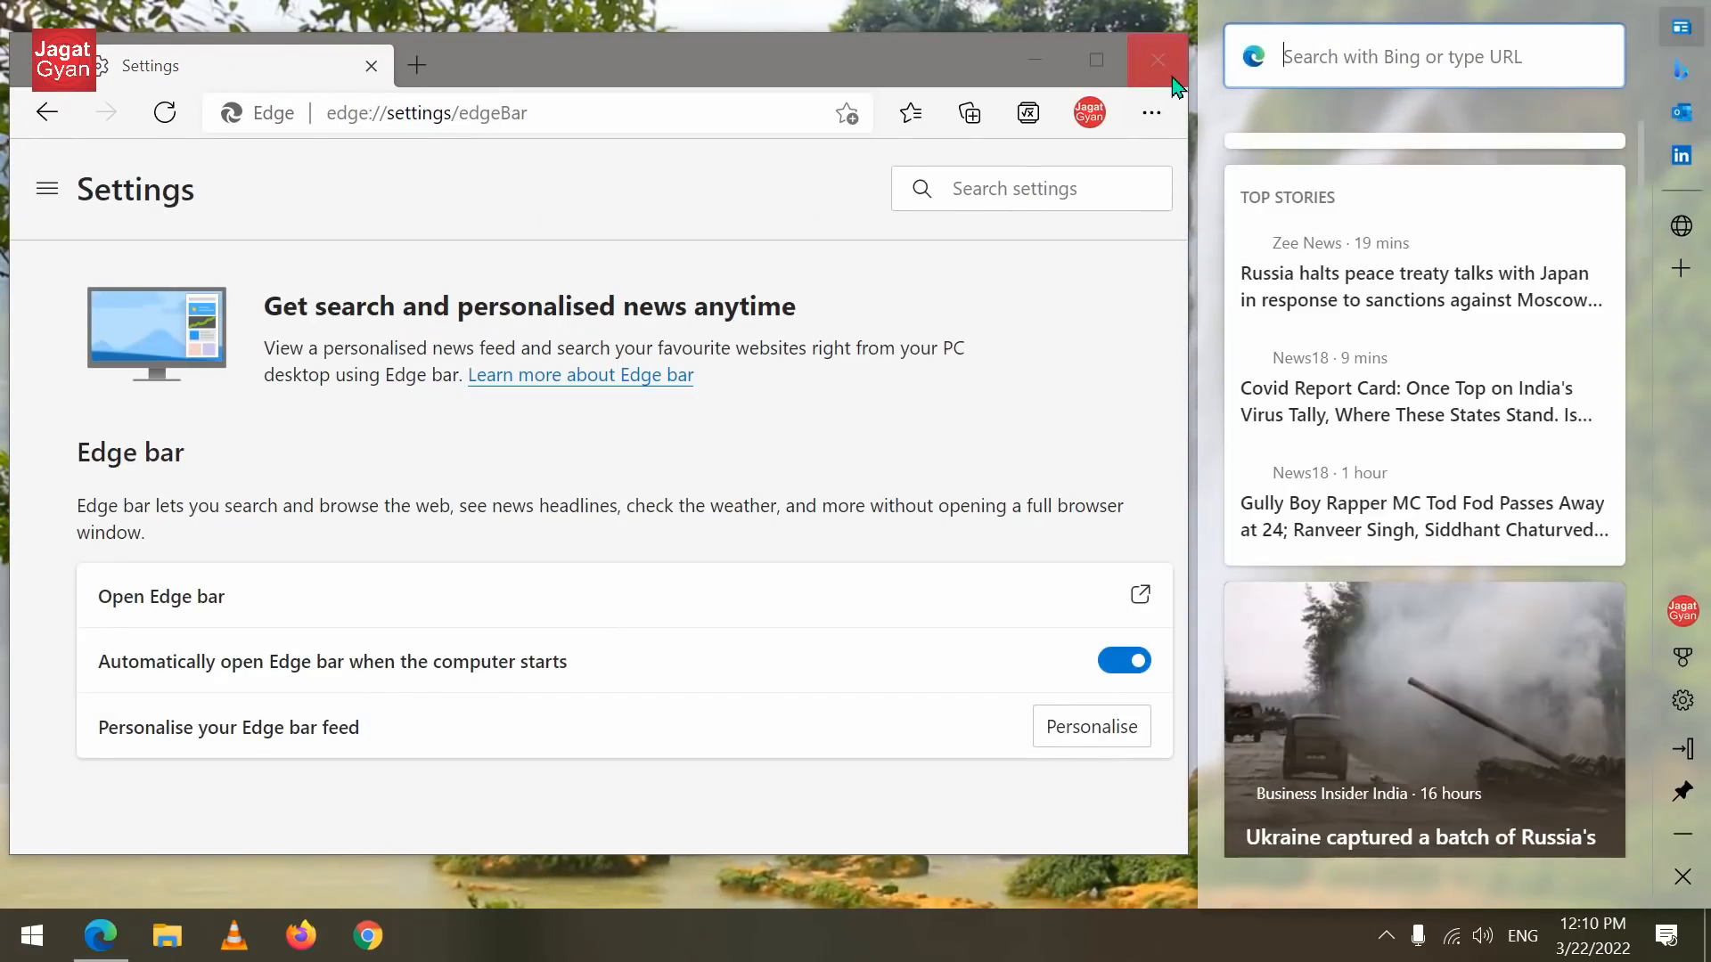
{"action": "left_click", "coordinate": [1171, 68]}
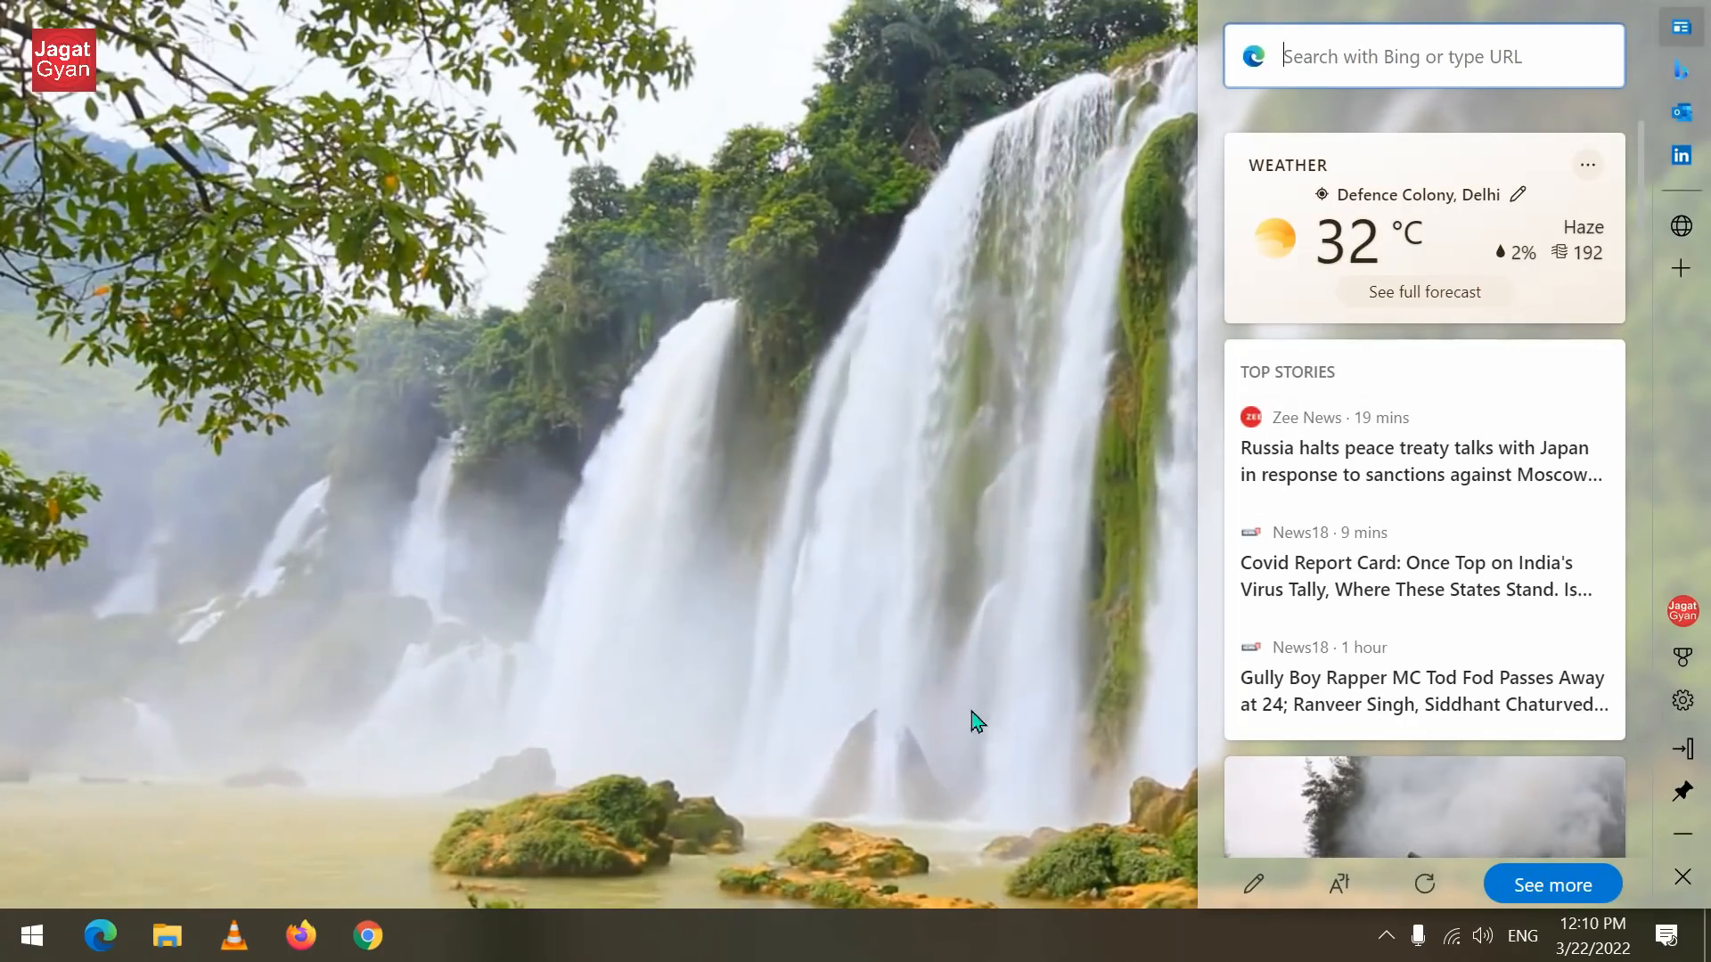
Step: Open VLC media player alongside the docked Edge bar to check its window fit, and close it again
{"action": "left_click", "coordinate": [237, 940]}
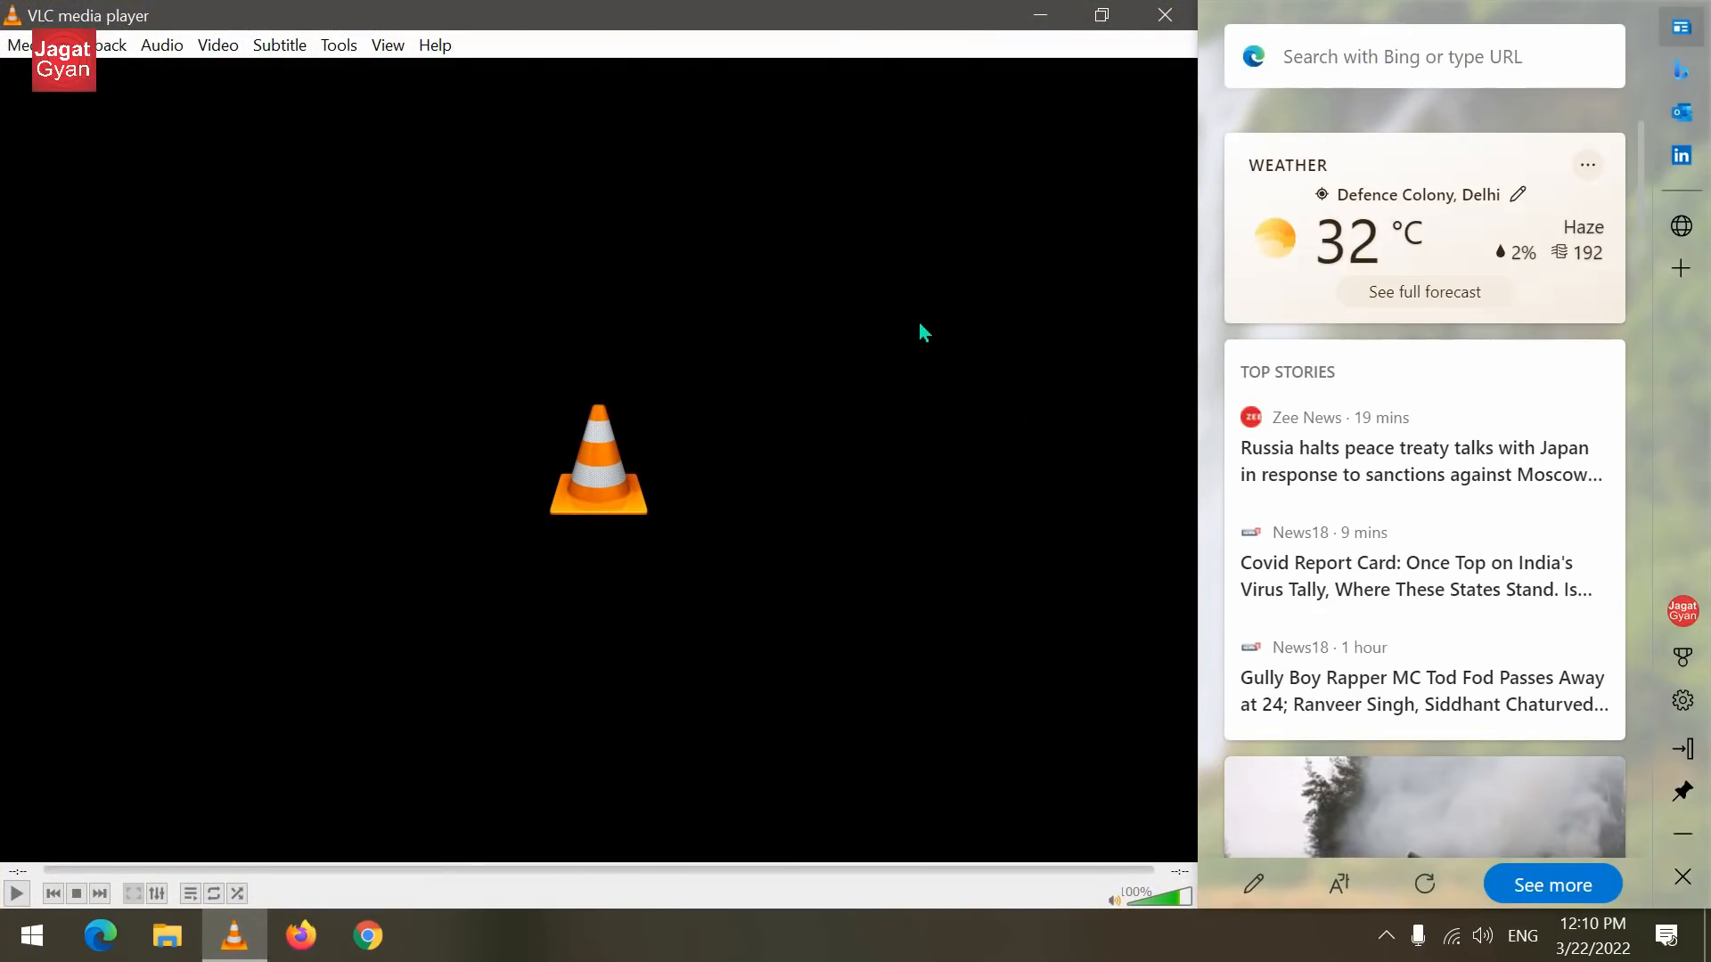
{"action": "left_click", "coordinate": [1156, 25]}
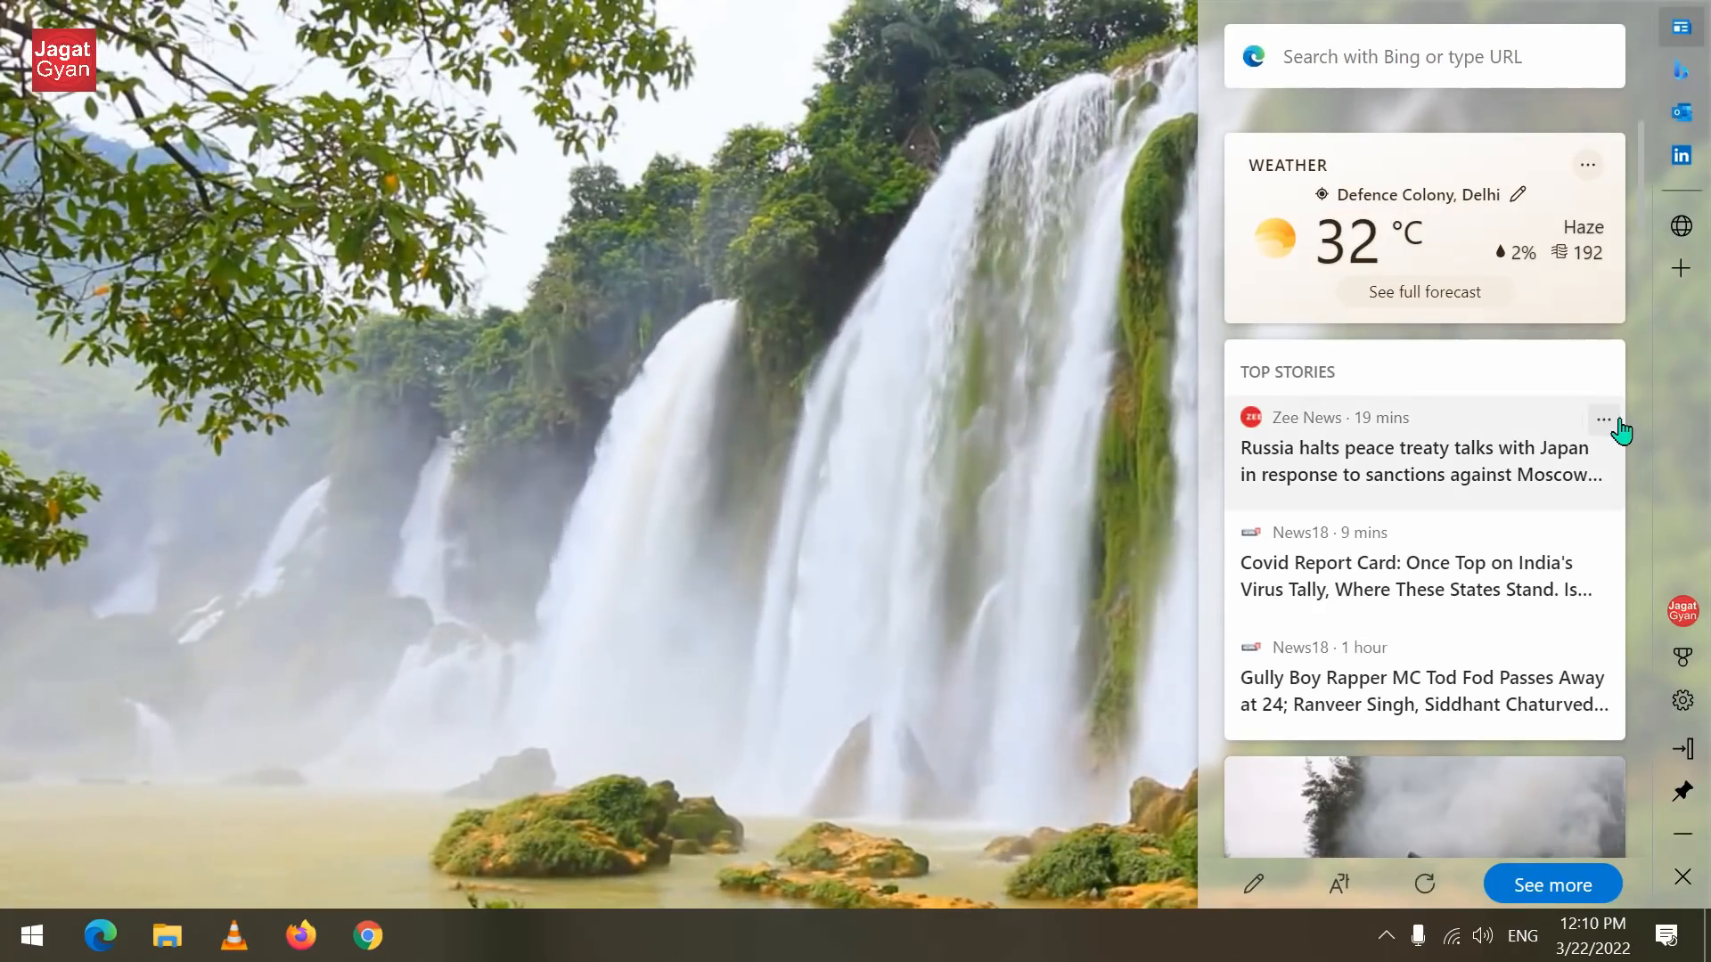
Step: Look through the Edge bar feed's news, market, sports and traffic cards, and return to the weather card
{"action": "scroll", "coordinate": [1609, 392], "scroll_direction": "down", "scroll_amount": 3}
{"action": "scroll", "coordinate": [1610, 390], "scroll_direction": "down", "scroll_amount": 10}
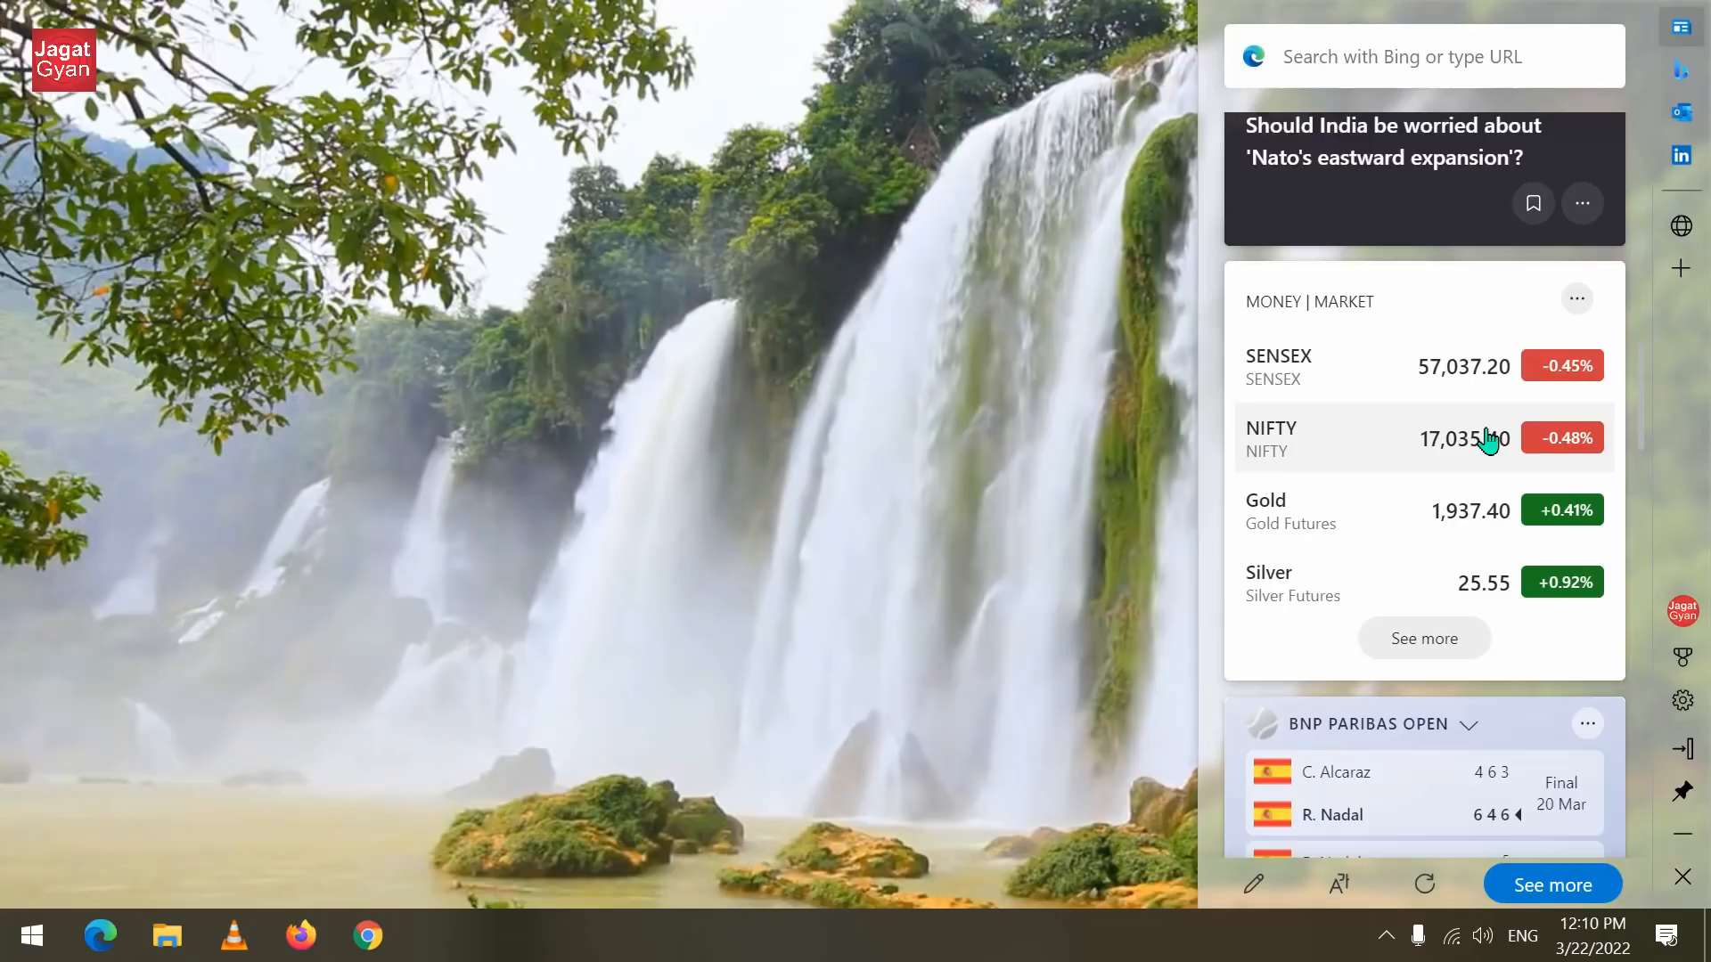
{"action": "scroll", "coordinate": [1490, 431], "scroll_direction": "down", "scroll_amount": 1}
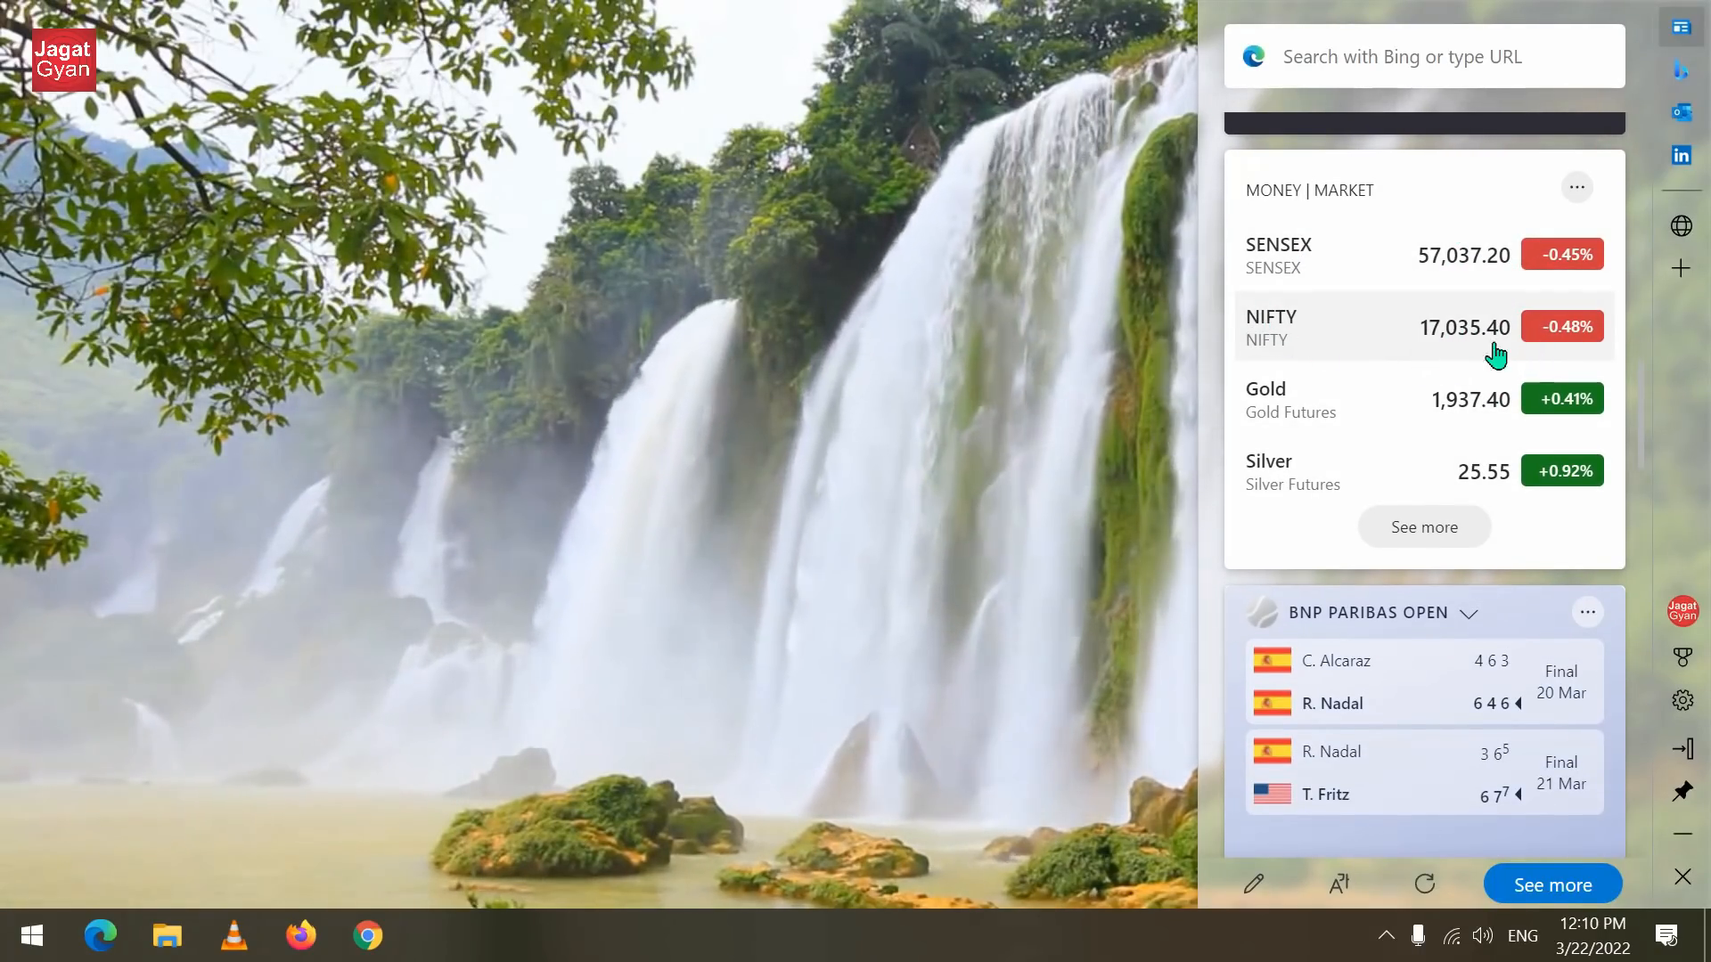
{"action": "scroll", "coordinate": [1444, 414], "scroll_direction": "down", "scroll_amount": 3}
{"action": "scroll", "coordinate": [1443, 392], "scroll_direction": "down", "scroll_amount": 2}
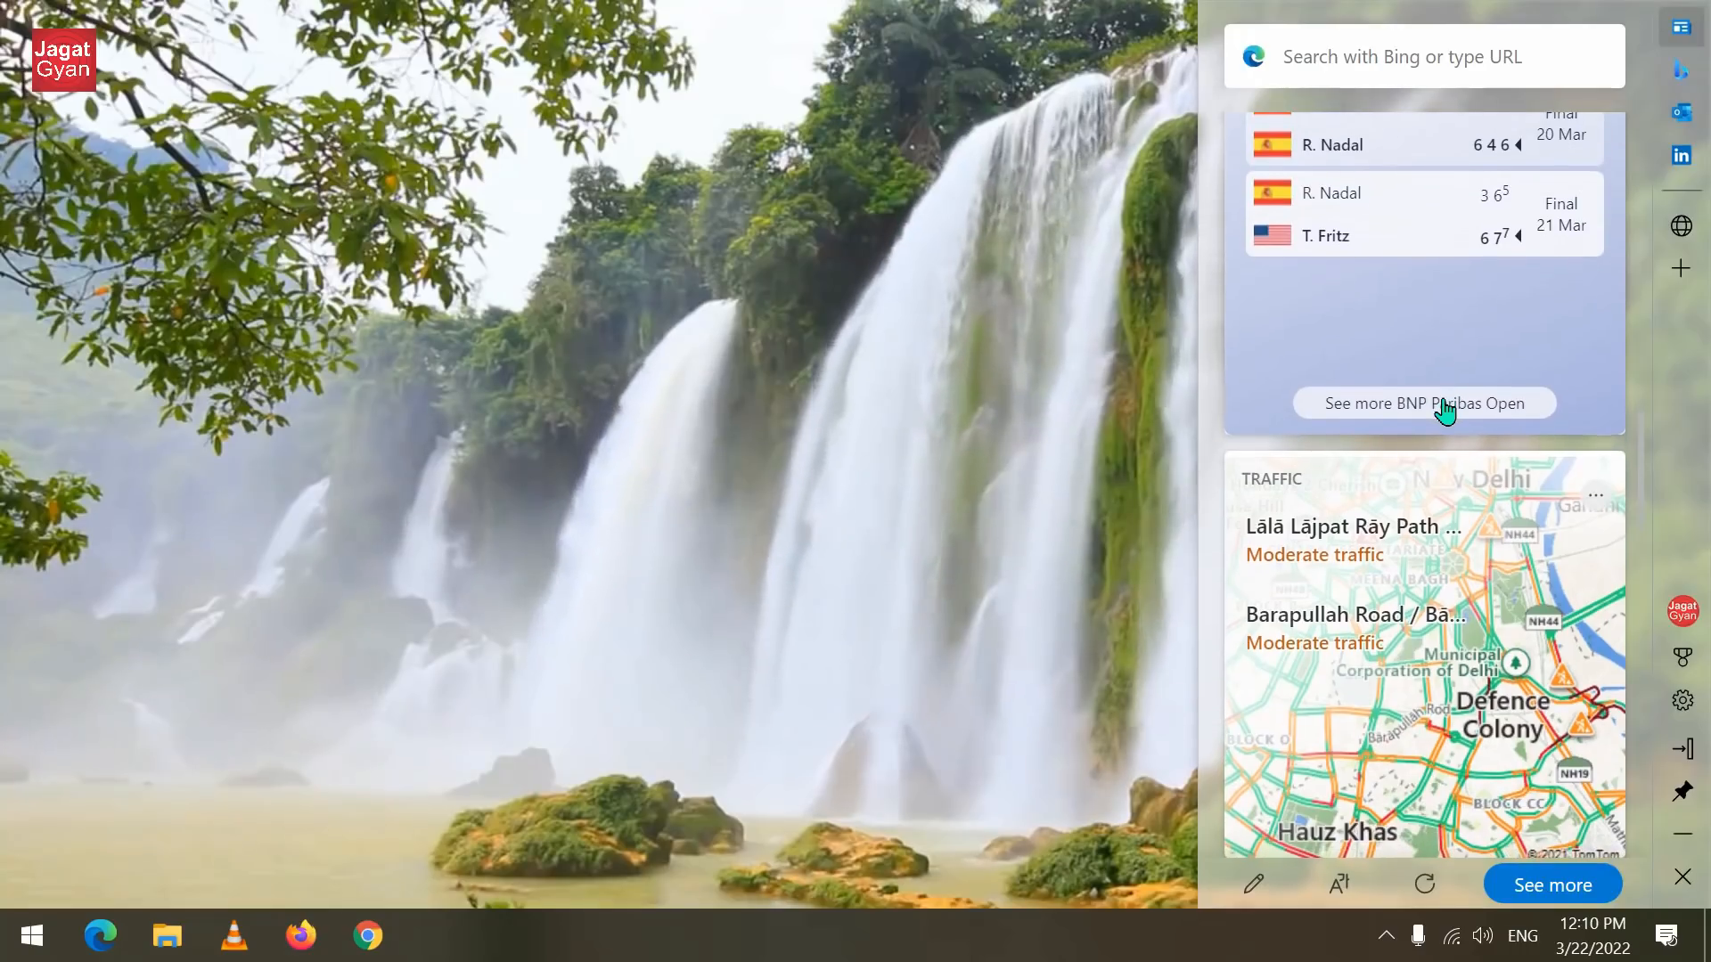
{"action": "scroll", "coordinate": [1445, 392], "scroll_direction": "up", "scroll_amount": 1}
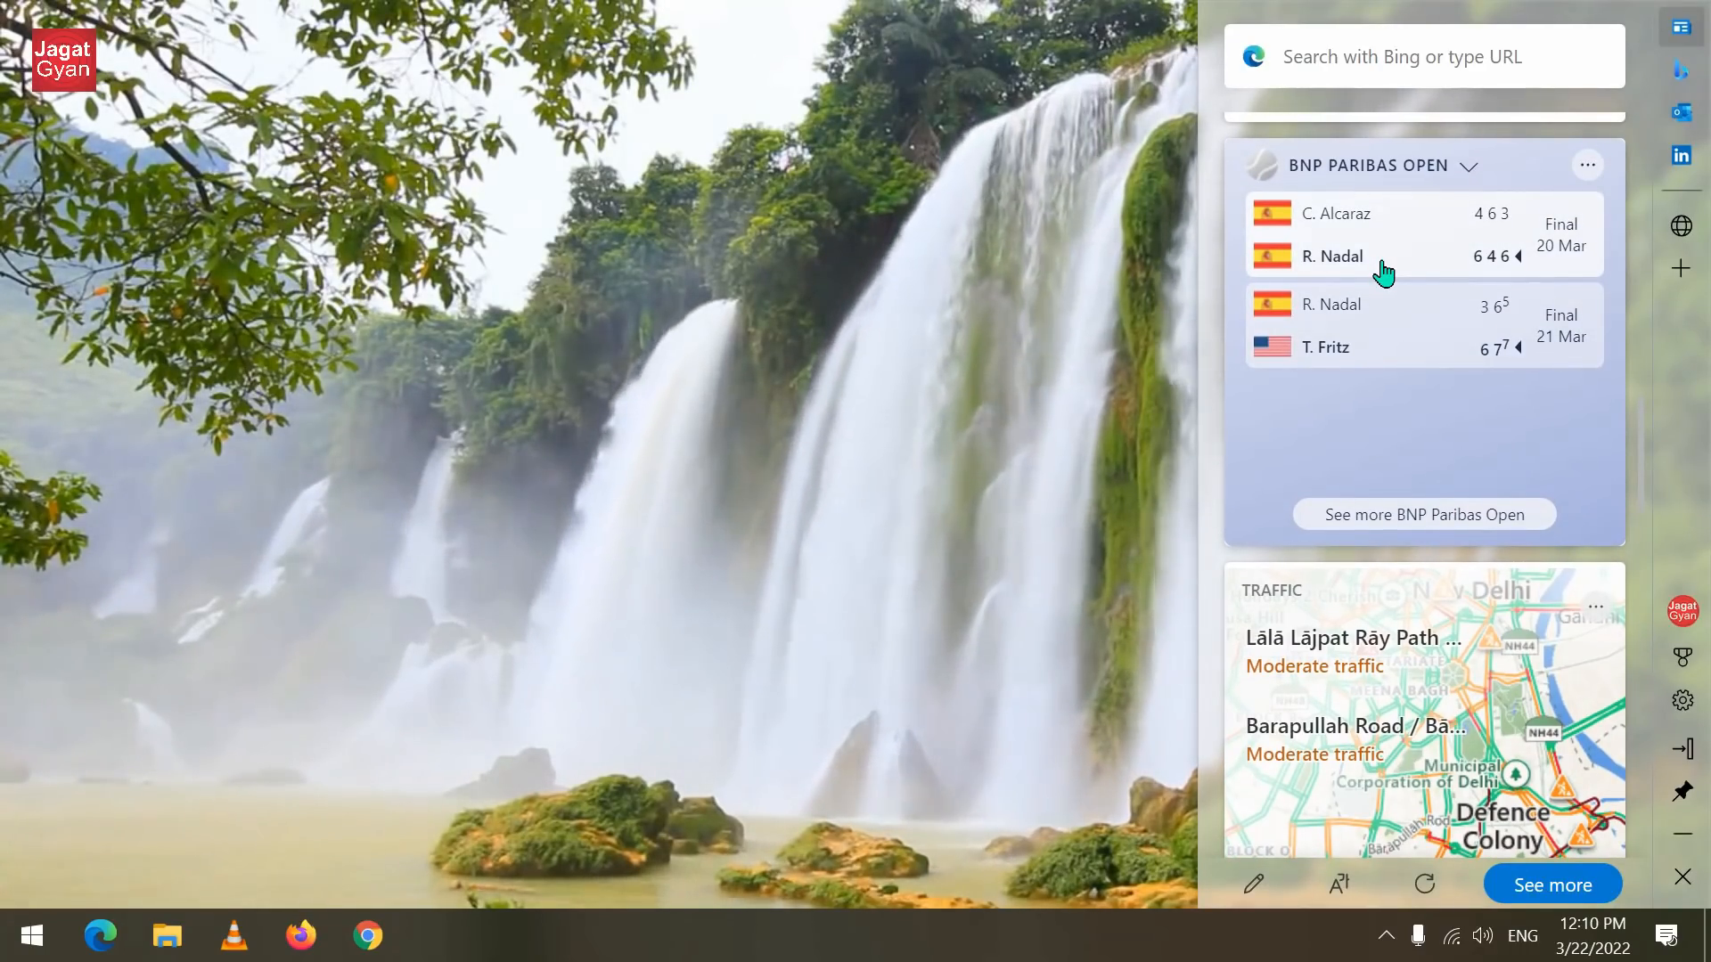
{"action": "scroll", "coordinate": [1497, 365], "scroll_direction": "up", "scroll_amount": 1}
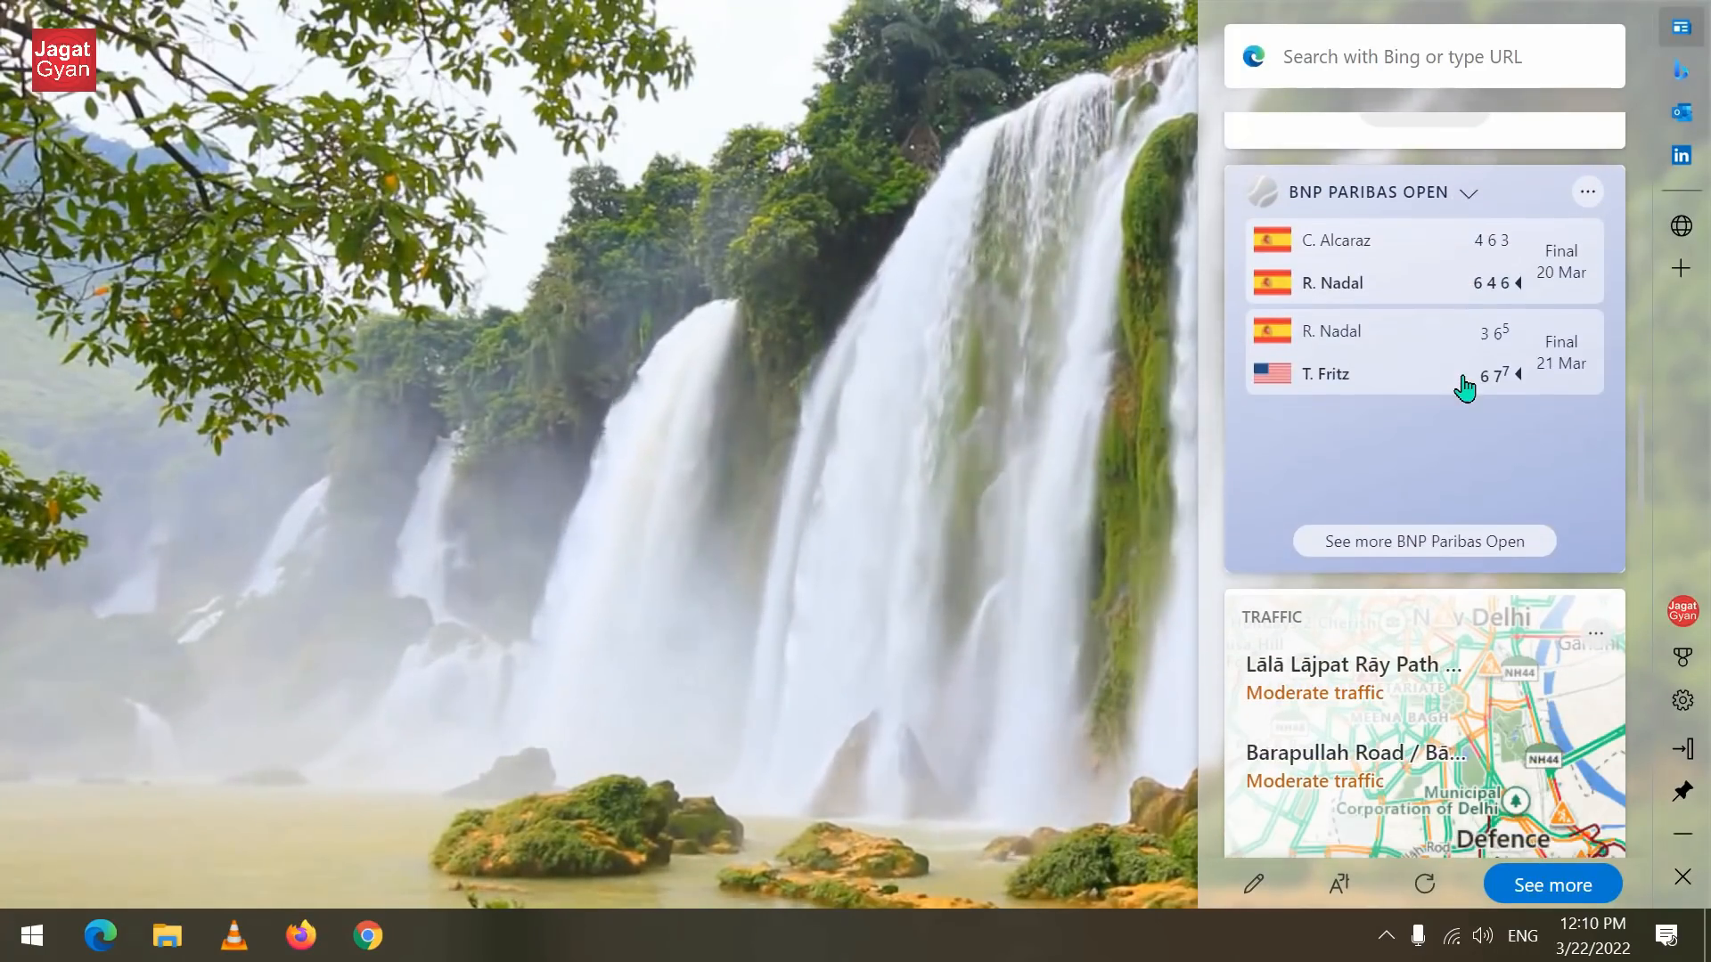
{"action": "scroll", "coordinate": [1464, 387], "scroll_direction": "down", "scroll_amount": 4}
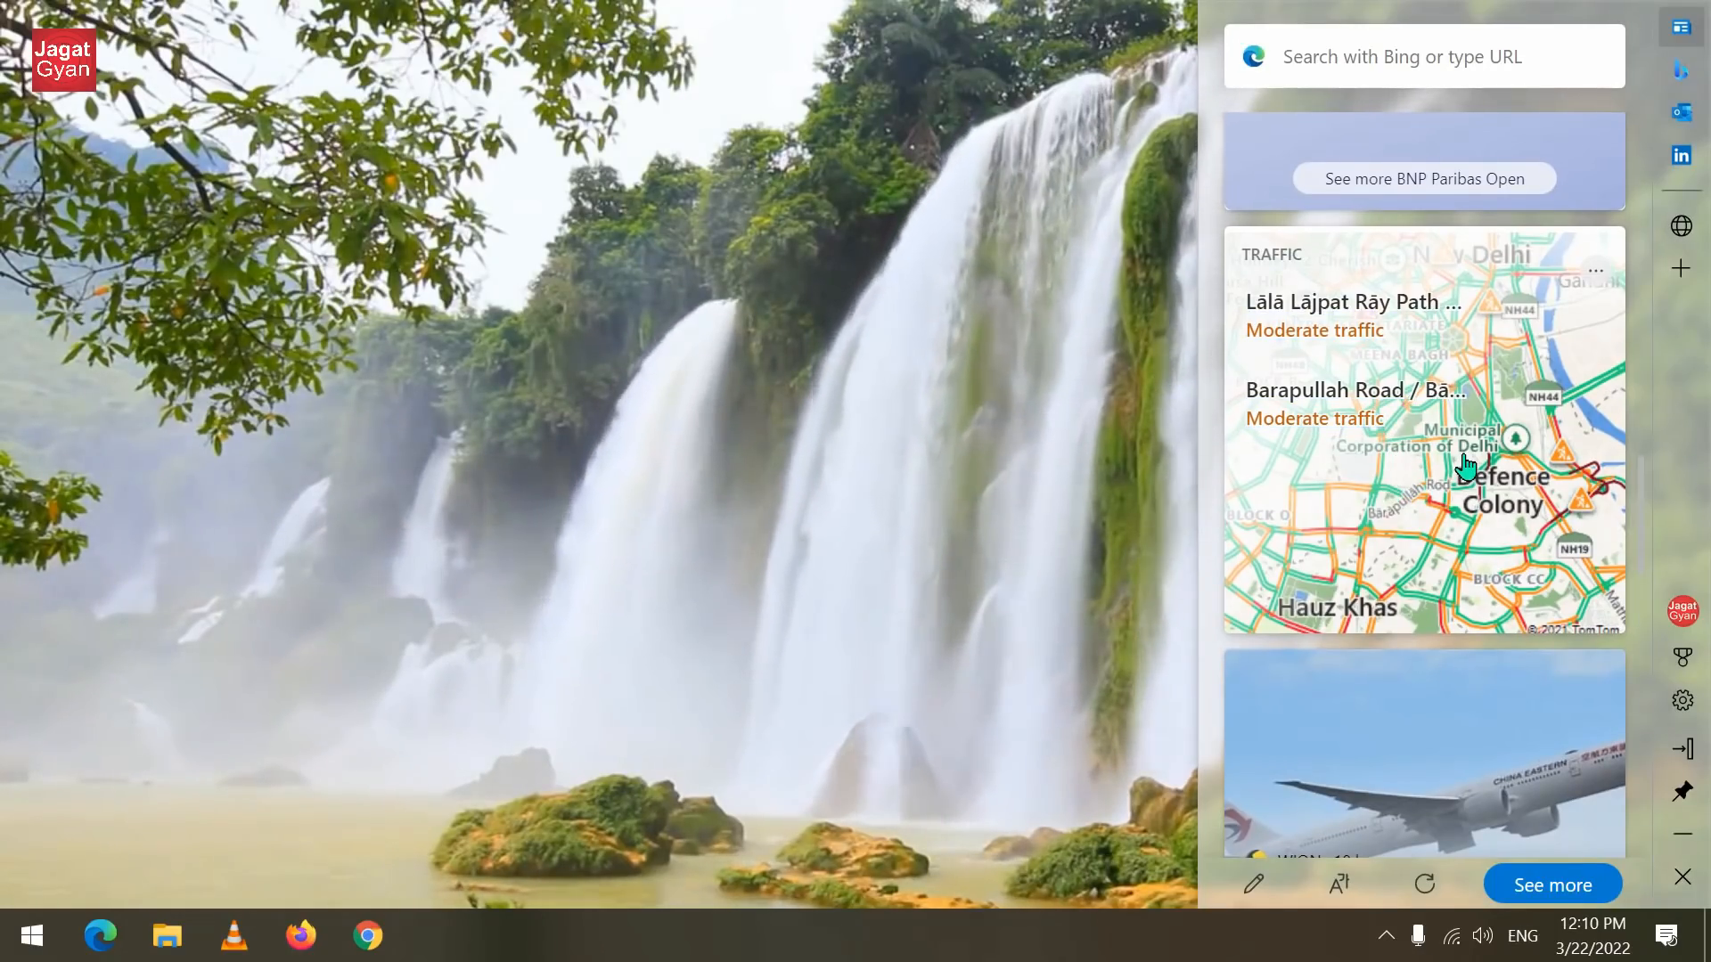
{"action": "scroll", "coordinate": [1470, 464], "scroll_direction": "down", "scroll_amount": 20}
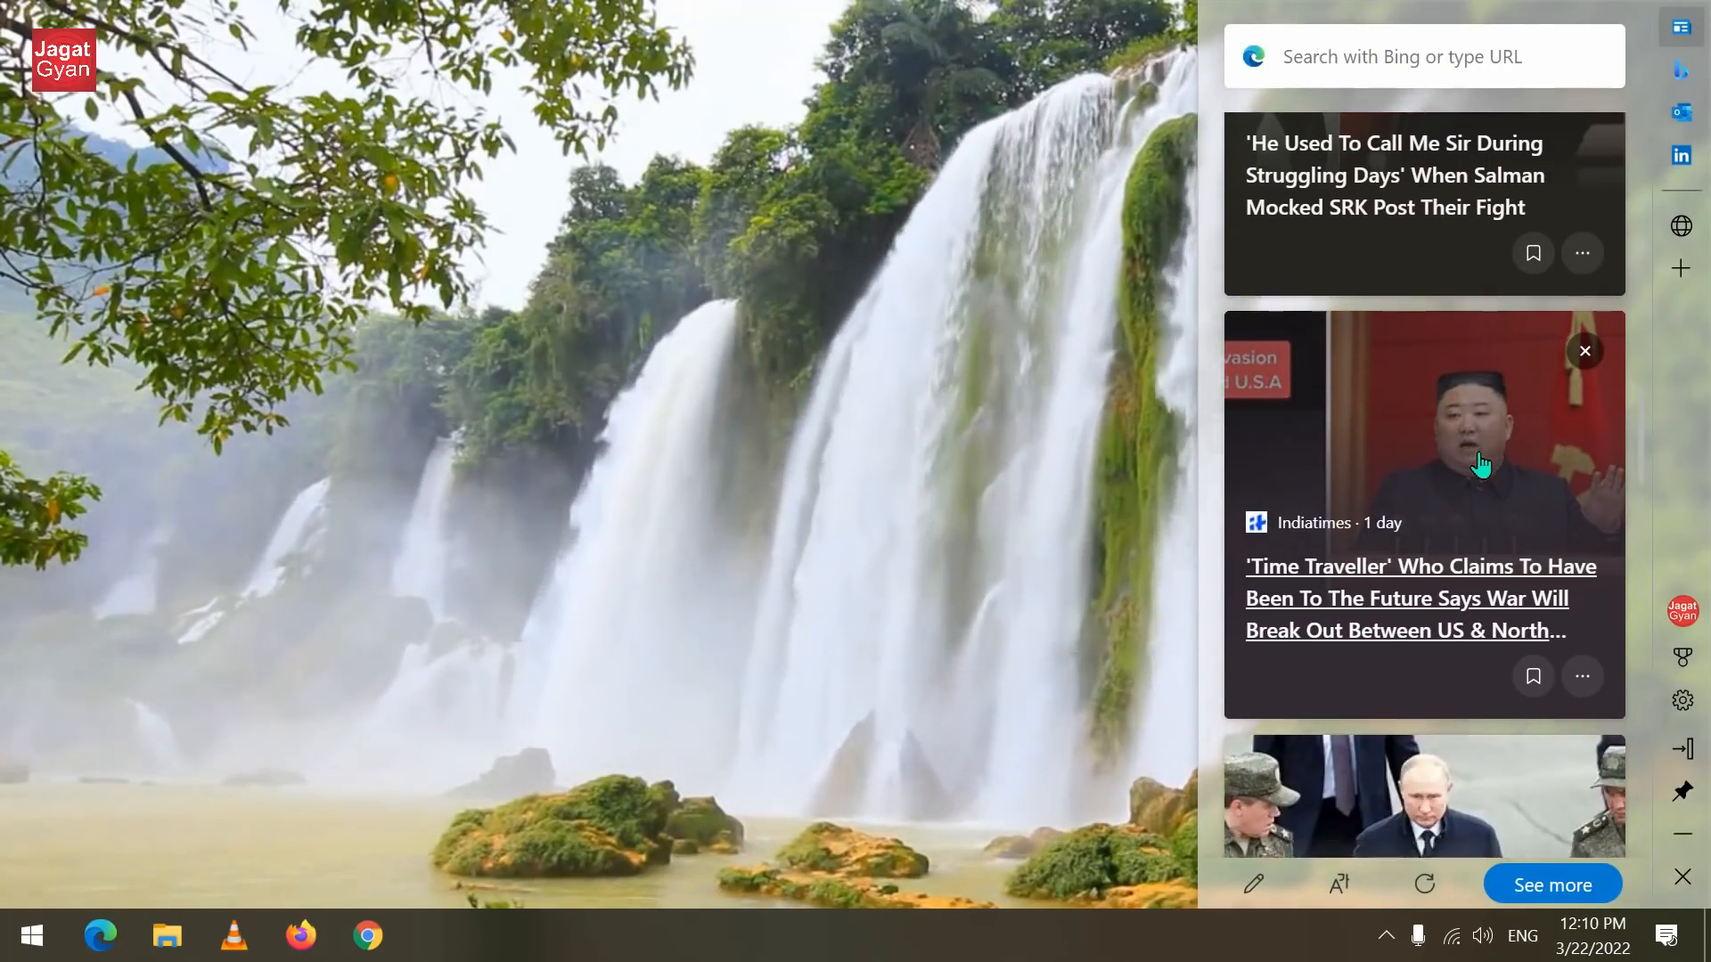
{"action": "scroll", "coordinate": [1480, 463], "scroll_direction": "up", "scroll_amount": 20}
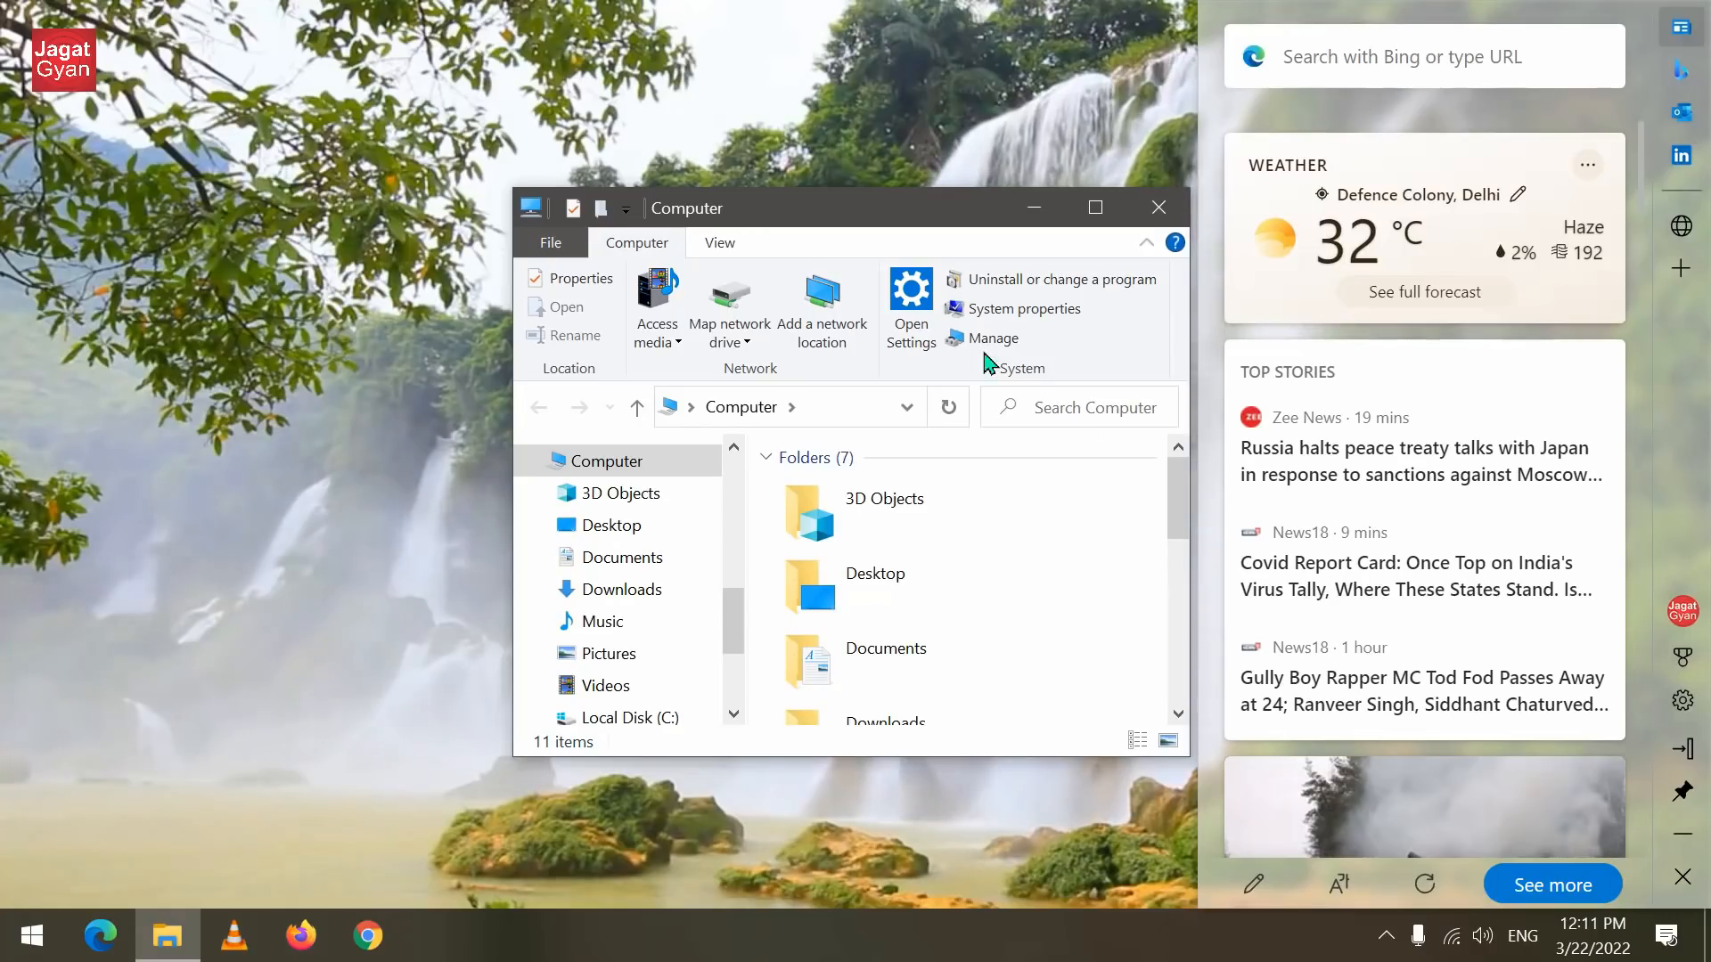
Step: Maximize the File Explorer window alongside the docked Edge bar to check its fit, and close it
{"action": "left_click", "coordinate": [1102, 214]}
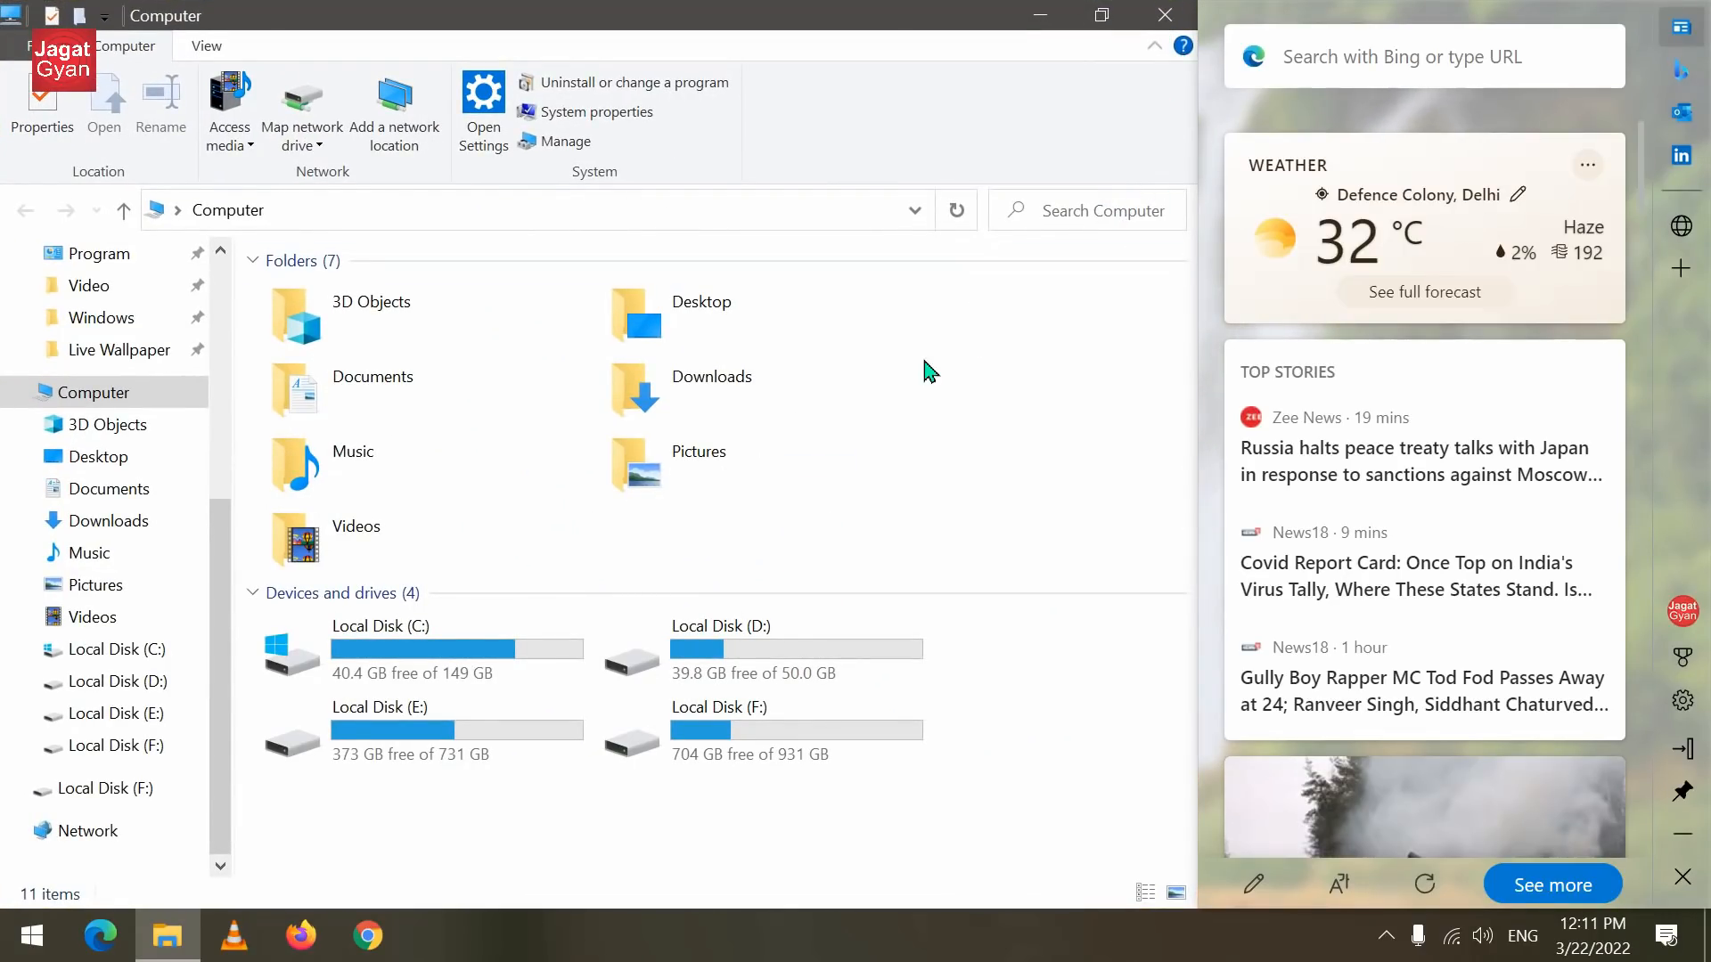
{"action": "left_click", "coordinate": [1163, 16]}
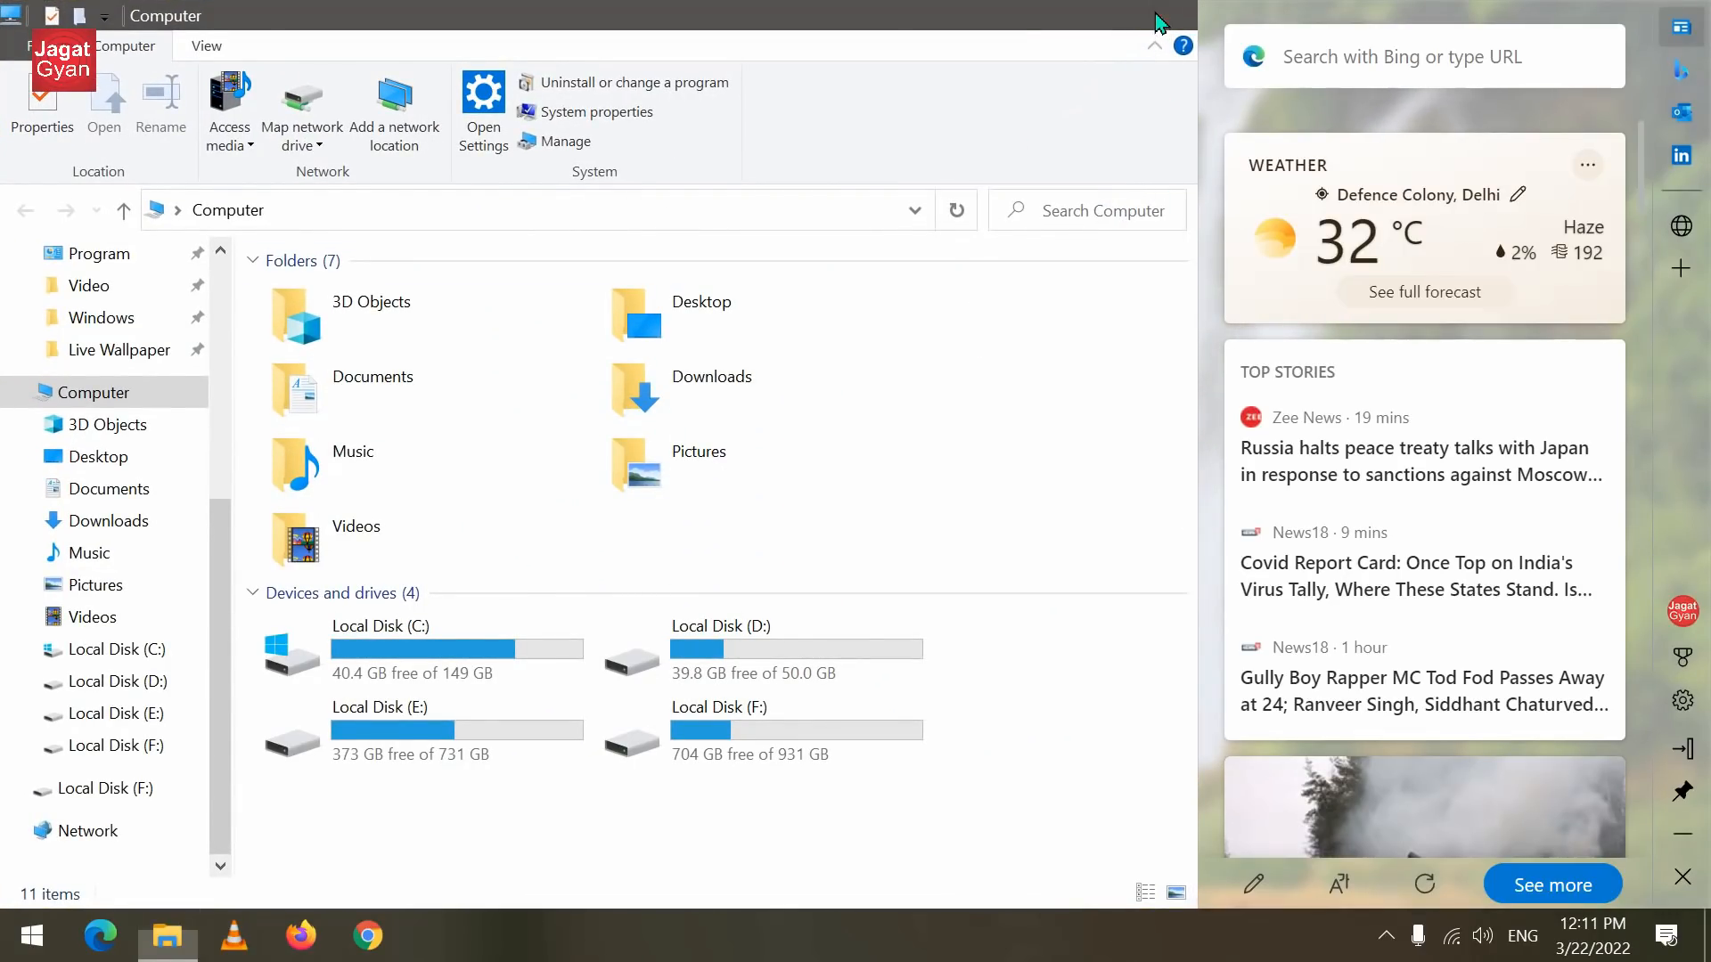
Step: Search Bing for "jagat gyan" from the Edge bar and look through the results
{"action": "left_click", "coordinate": [1328, 63]}
{"action": "type", "text": "ja"}
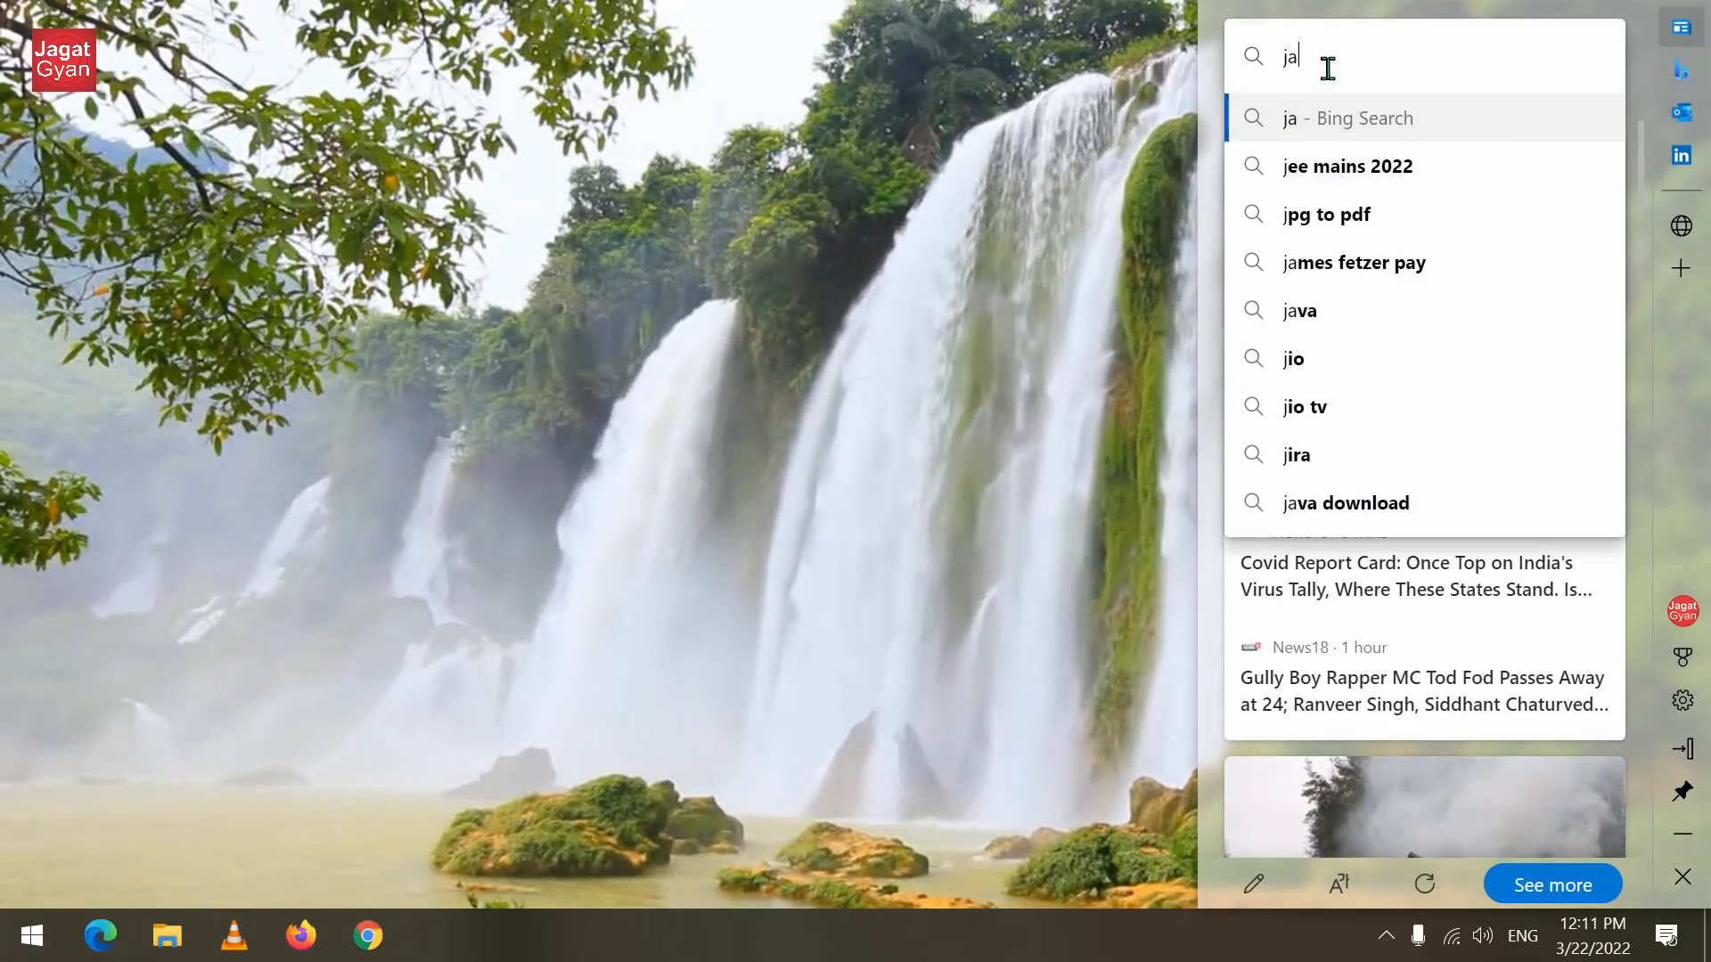
{"action": "type", "text": "gat gyan"}
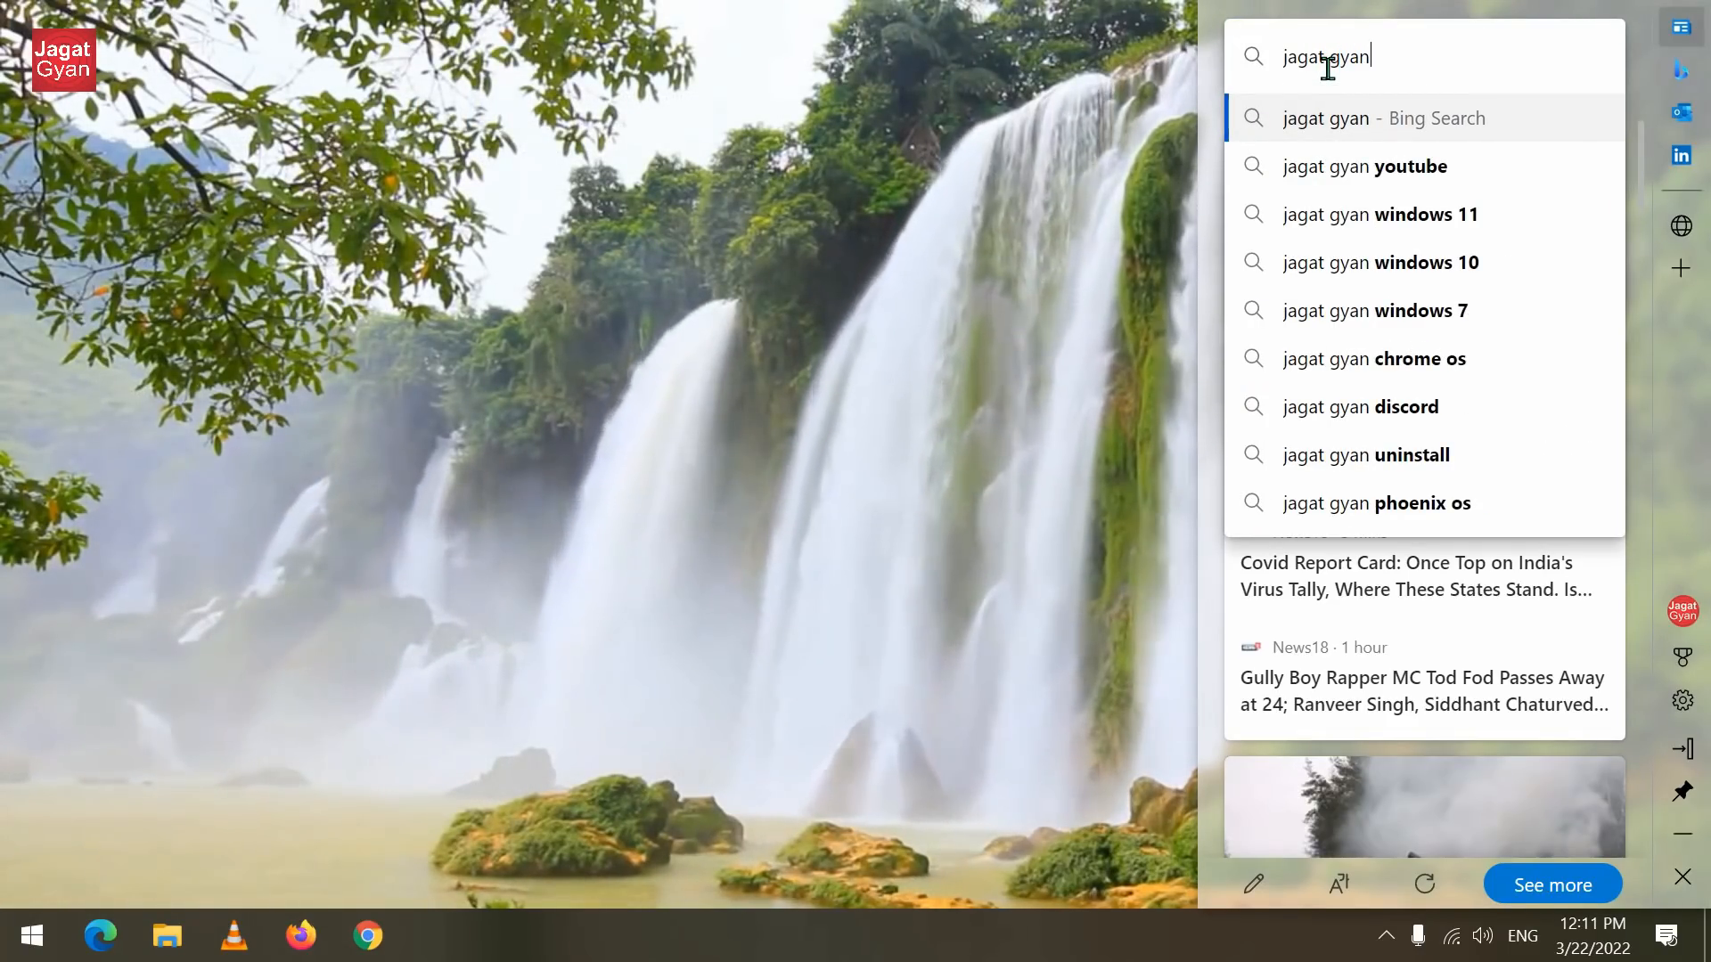
{"action": "key", "text": "Return"}
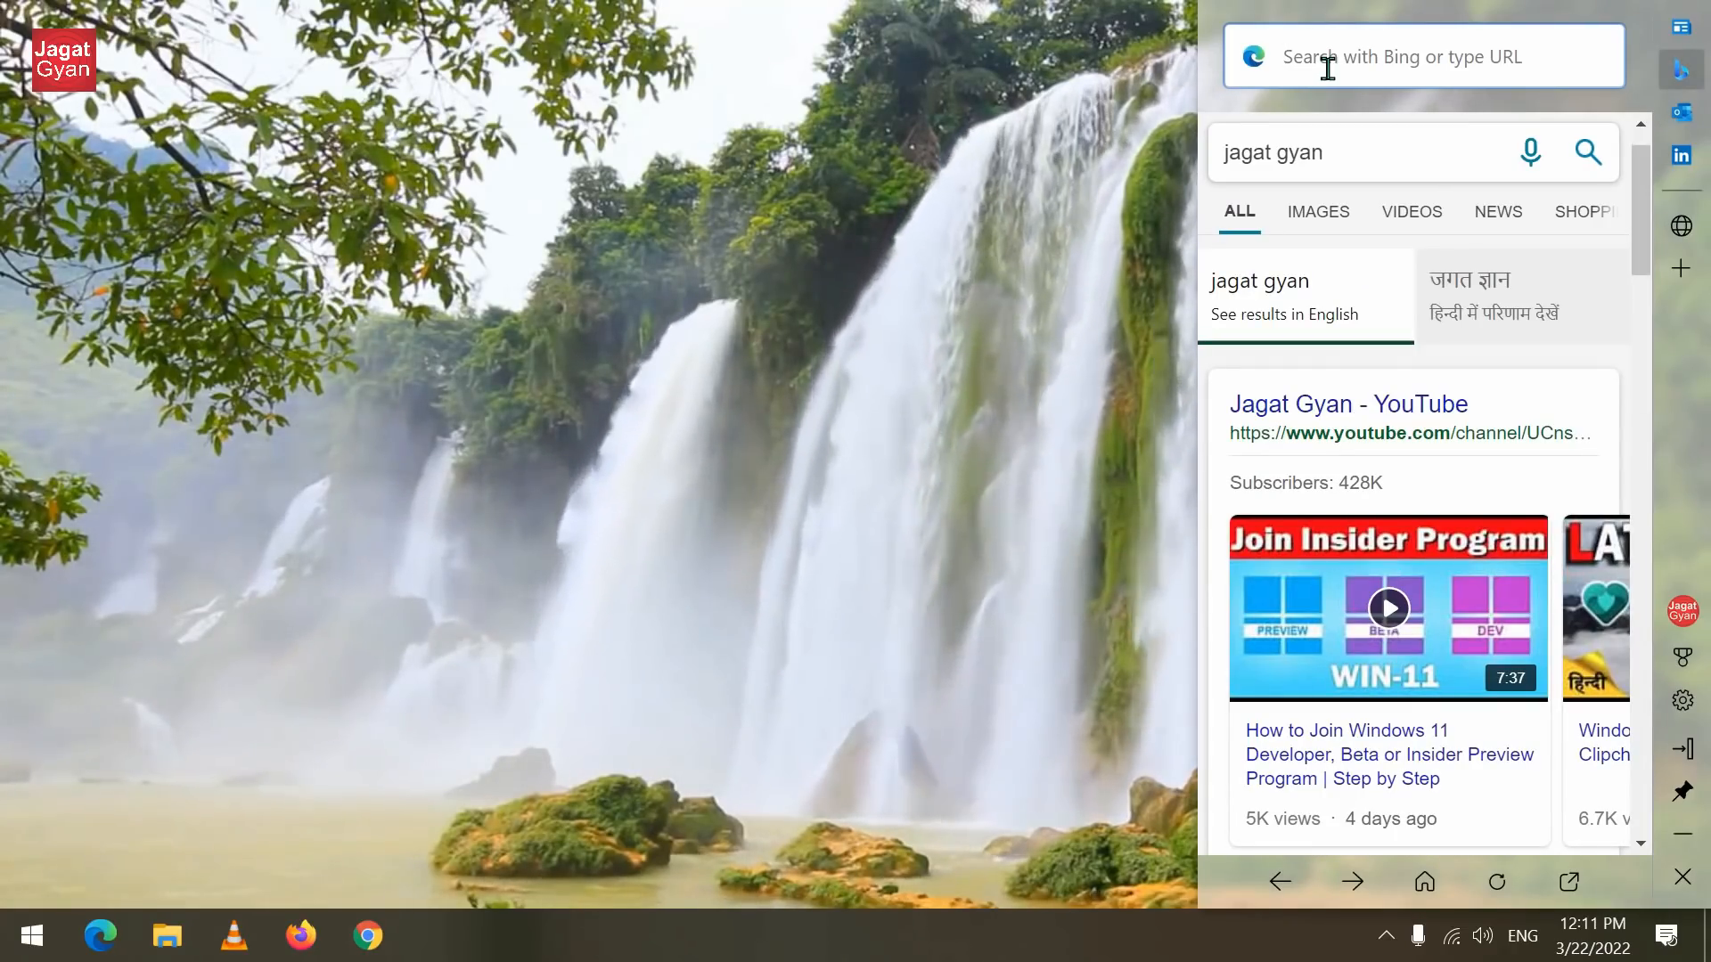
{"action": "scroll", "coordinate": [1409, 441], "scroll_direction": "down", "scroll_amount": 15}
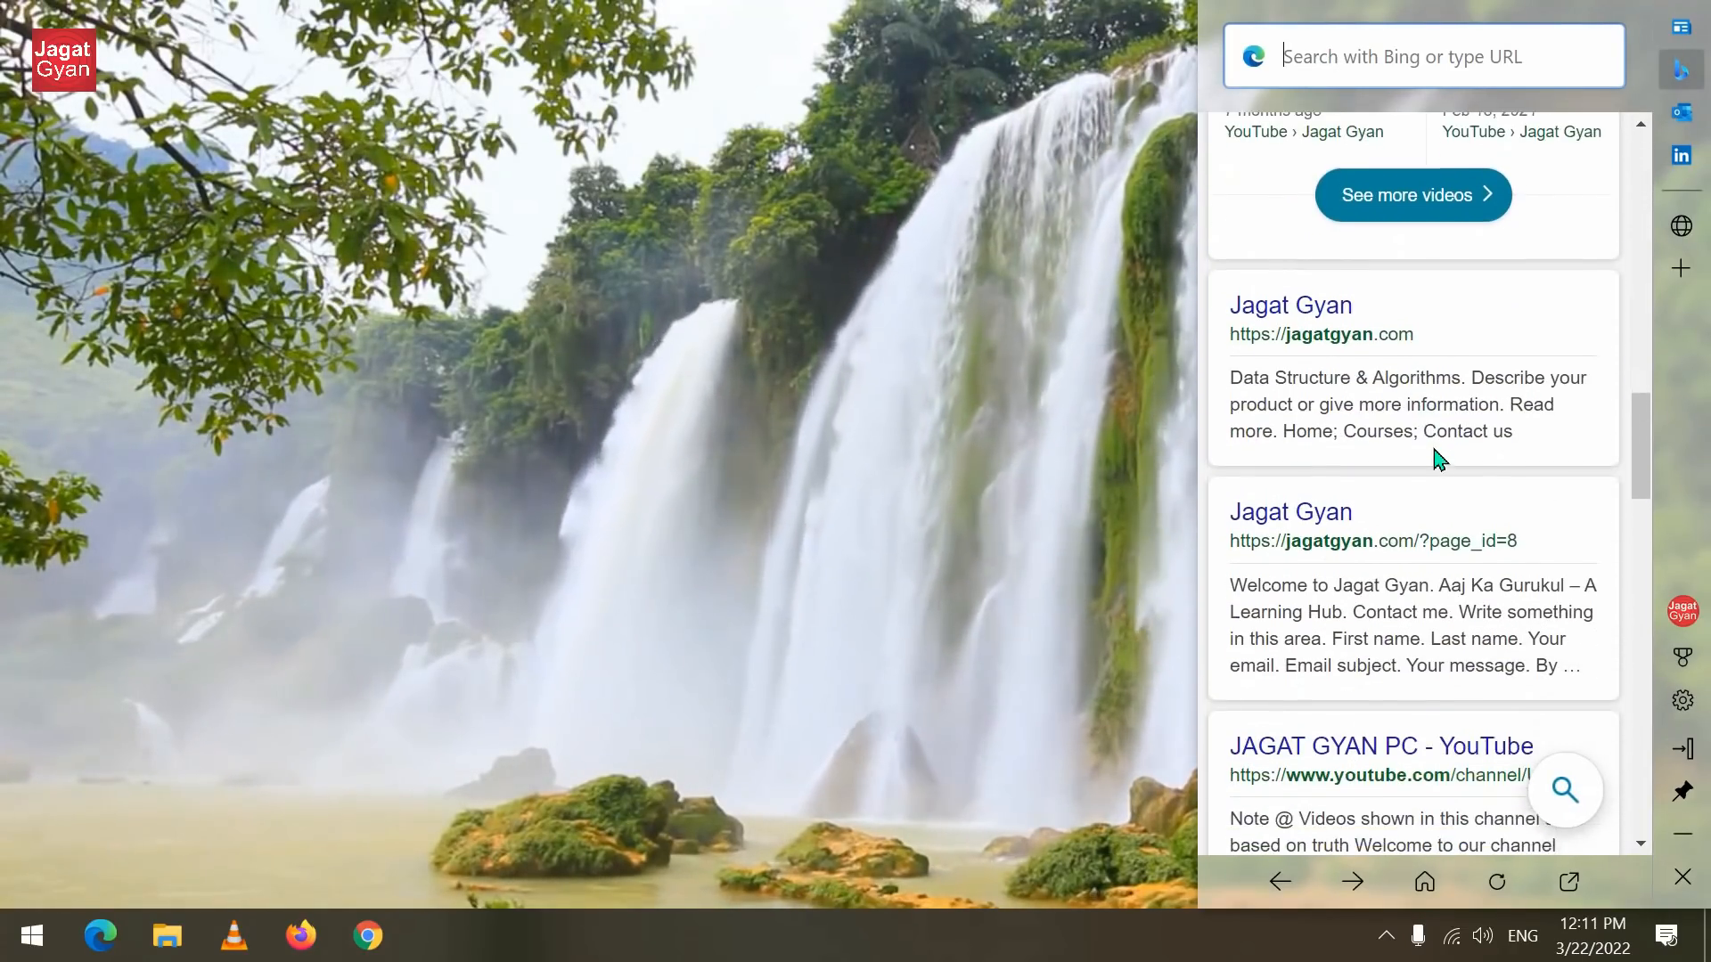
{"action": "scroll", "coordinate": [1453, 463], "scroll_direction": "up", "scroll_amount": 15}
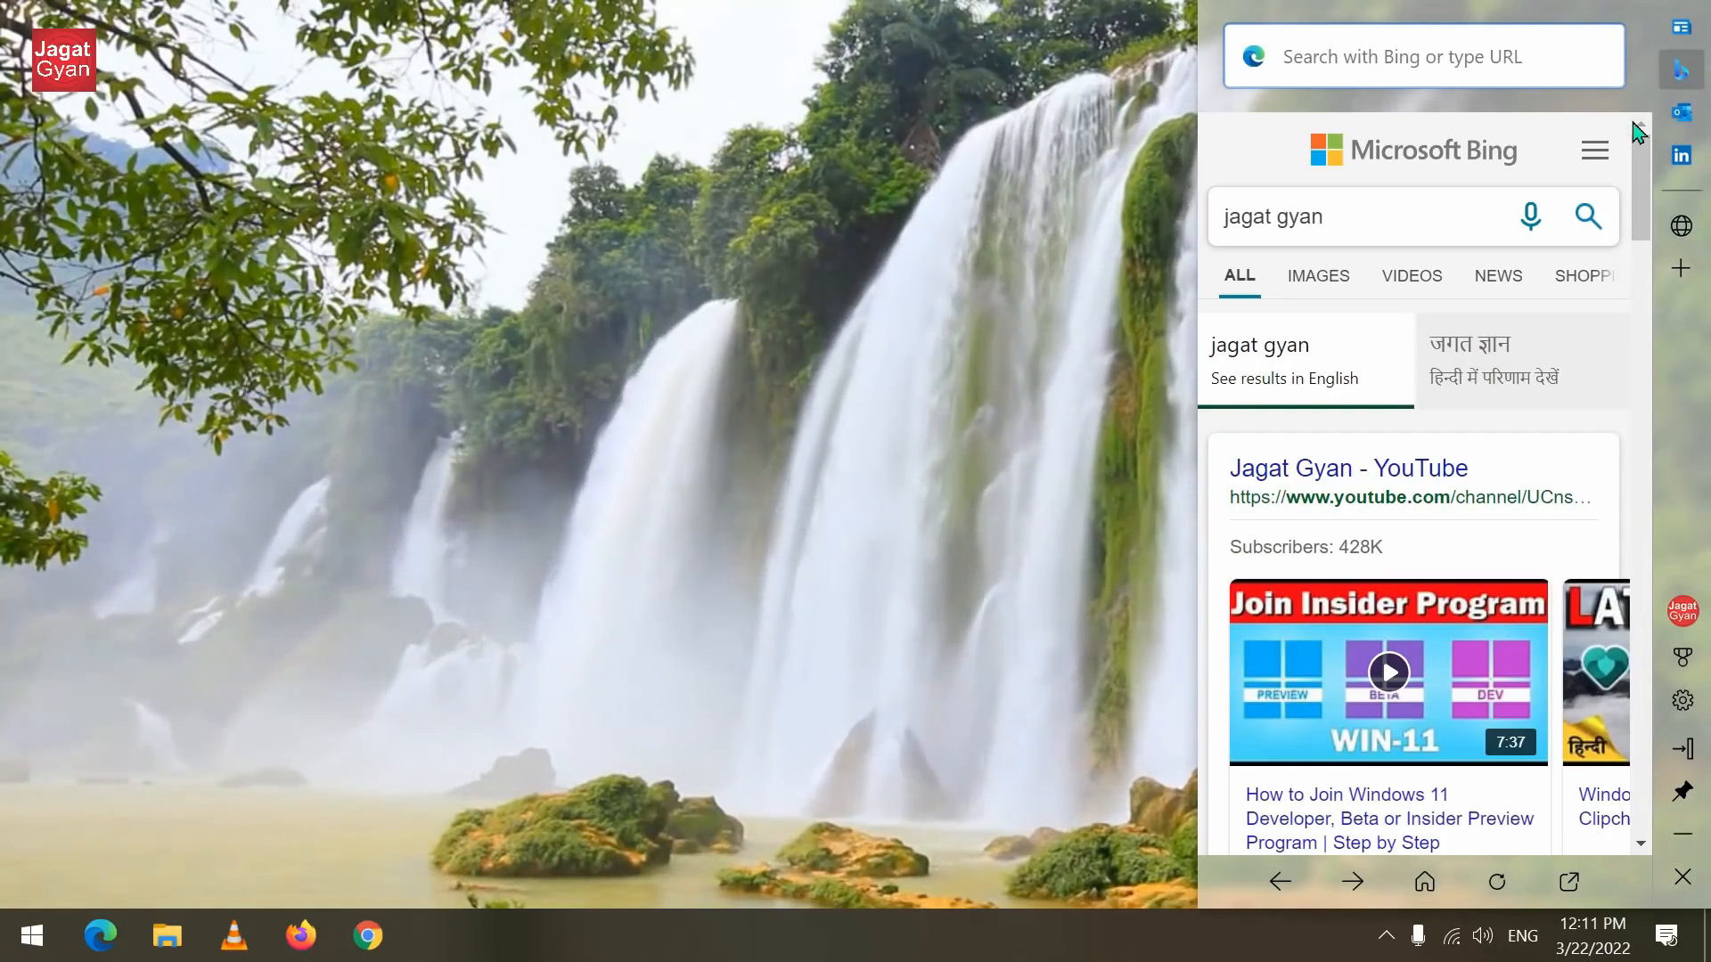
{"action": "left_click", "coordinate": [1675, 269]}
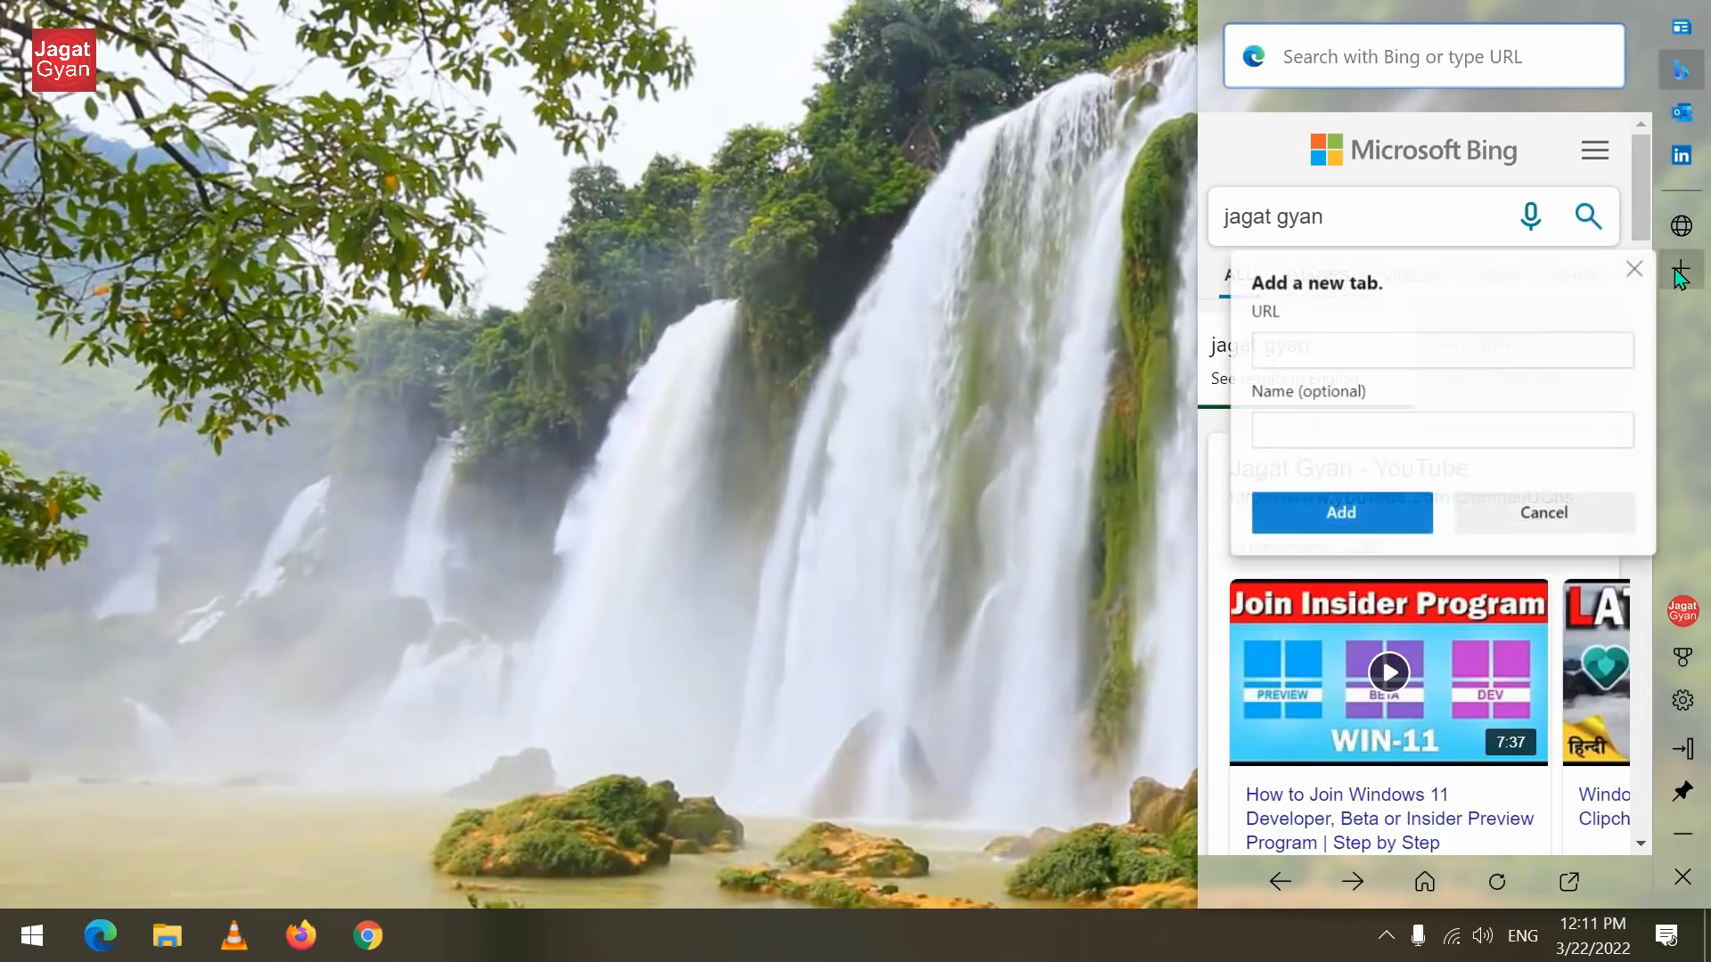
{"action": "left_click", "coordinate": [1447, 347]}
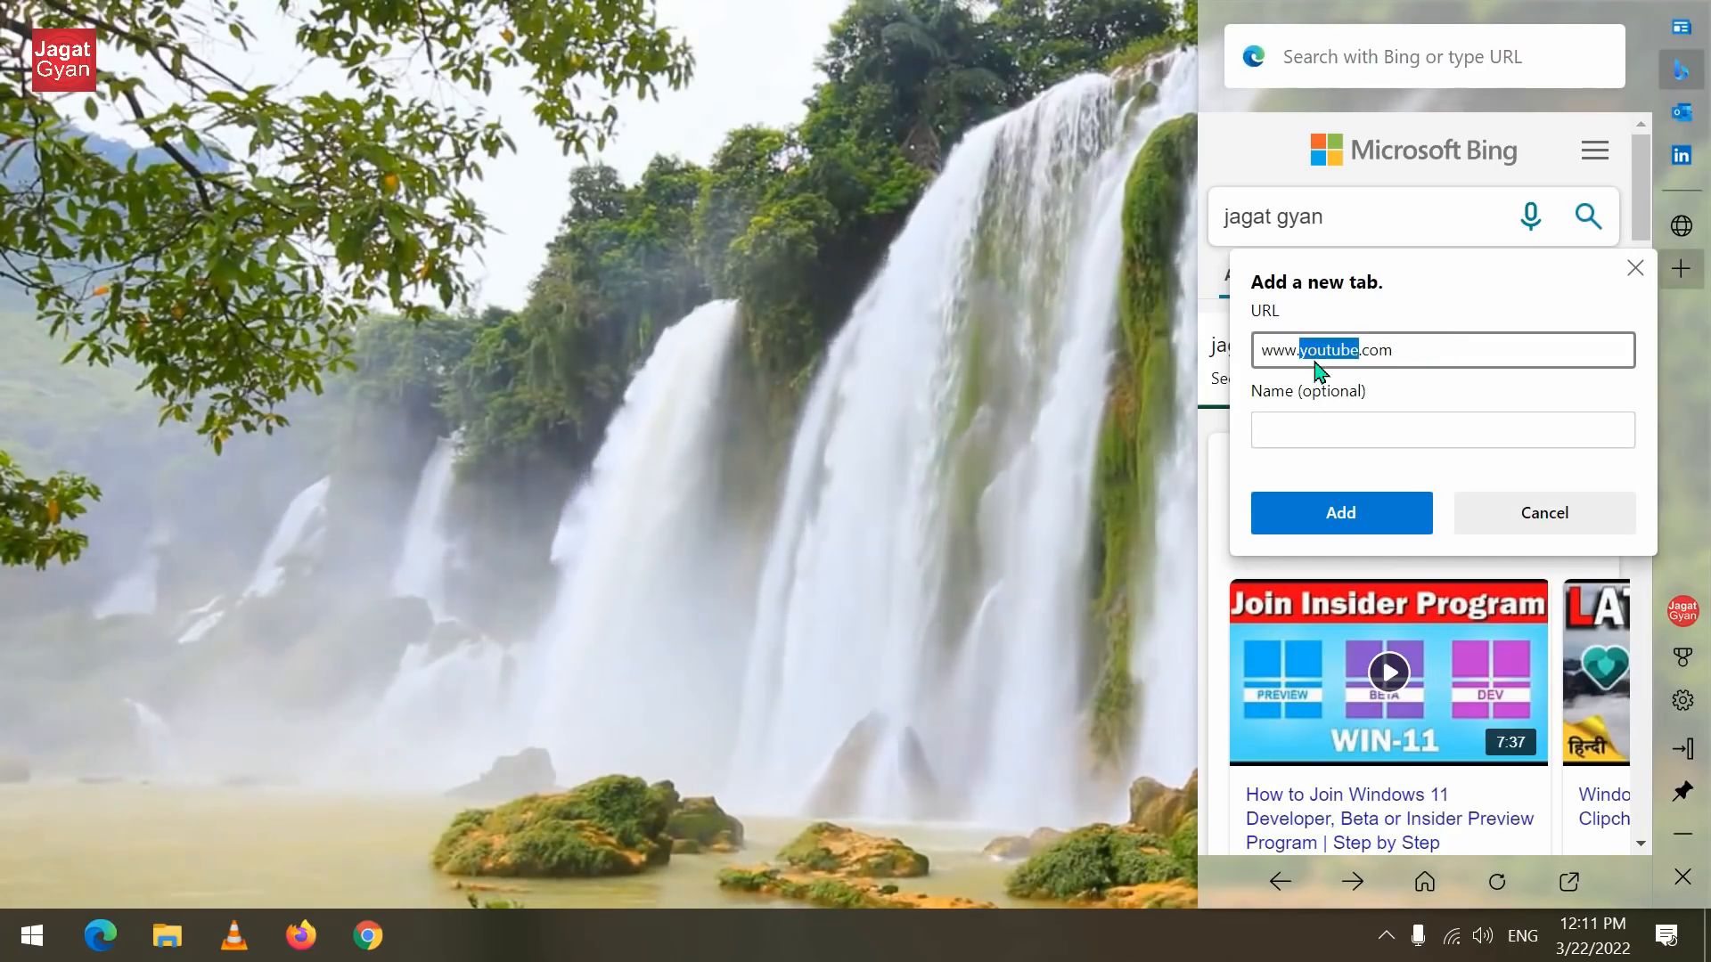
{"action": "left_click", "coordinate": [1322, 425]}
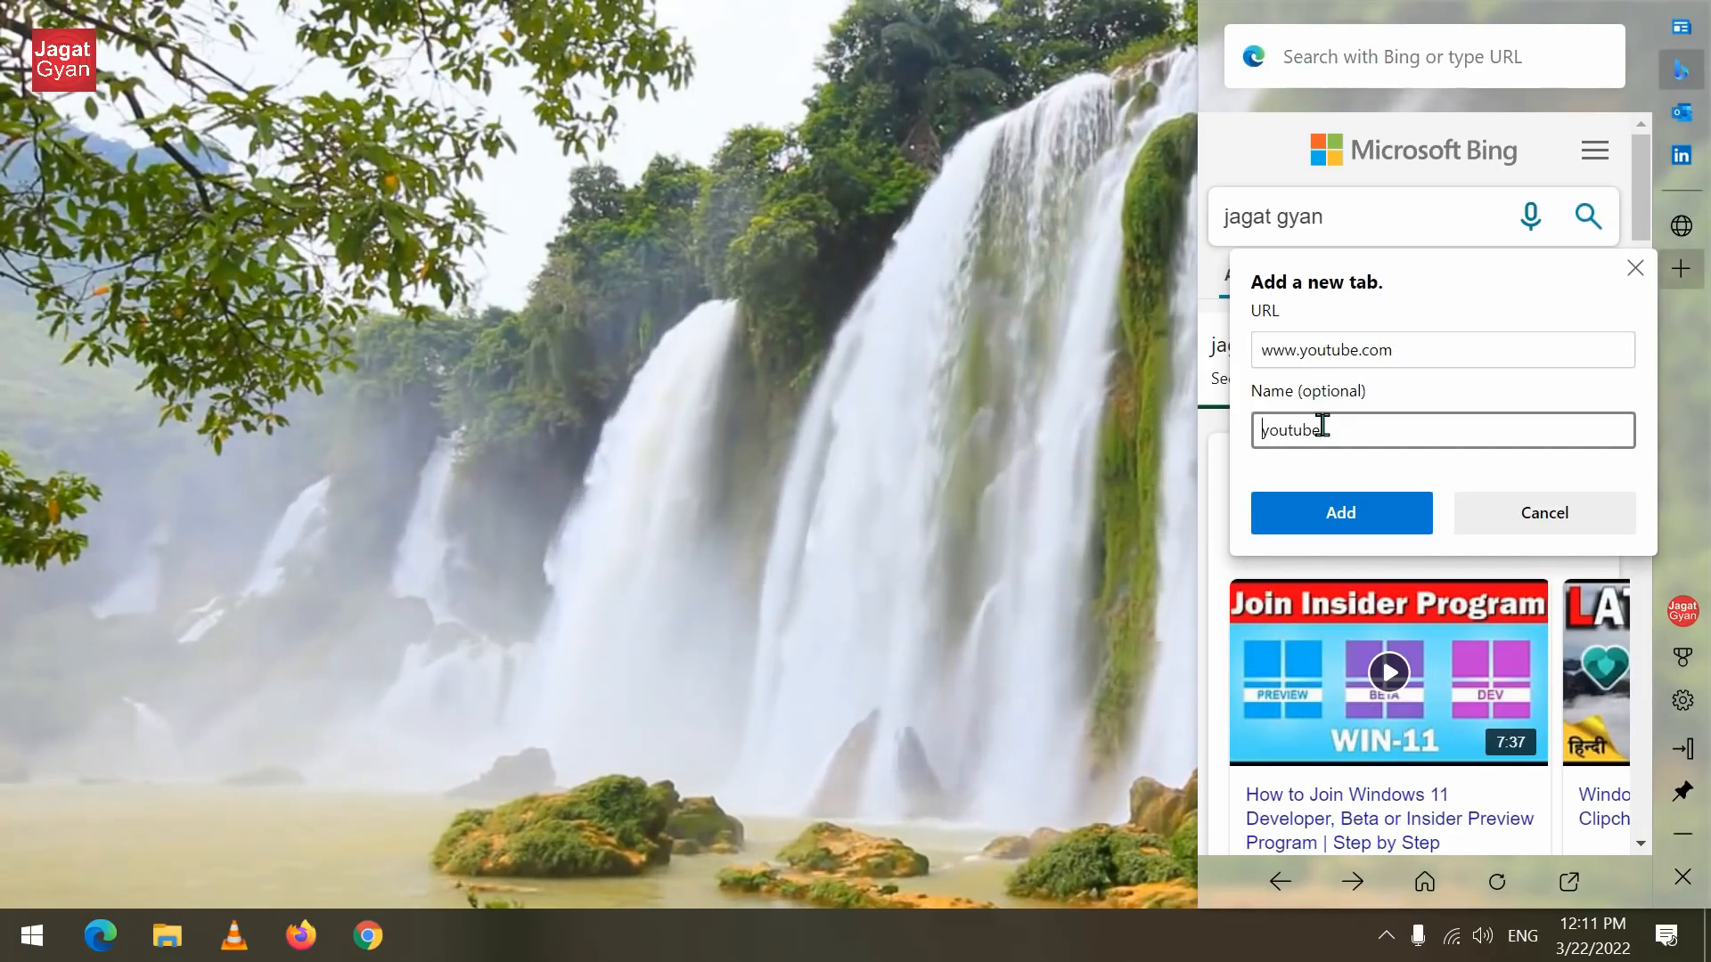
{"action": "left_click", "coordinate": [1341, 511]}
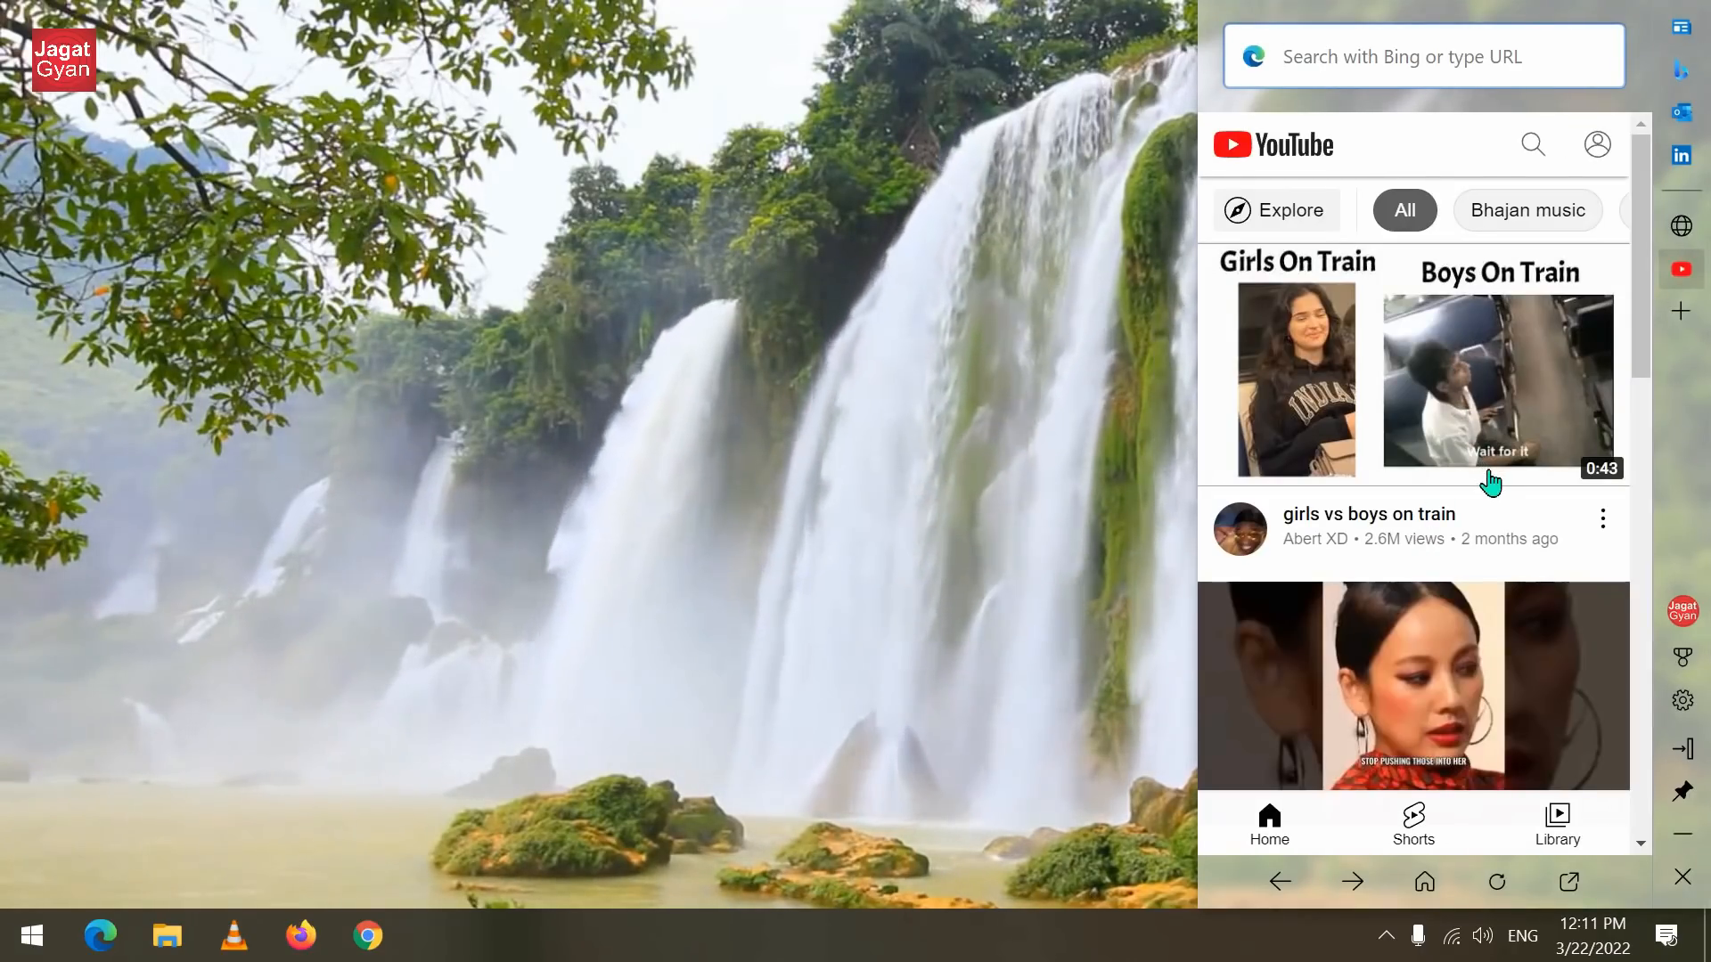
Step: Browse the YouTube home feed in the Edge bar, and briefly open and close VLC media player beside it
{"action": "scroll", "coordinate": [1489, 485], "scroll_direction": "down", "scroll_amount": 10}
{"action": "scroll", "coordinate": [1493, 491], "scroll_direction": "down", "scroll_amount": 10}
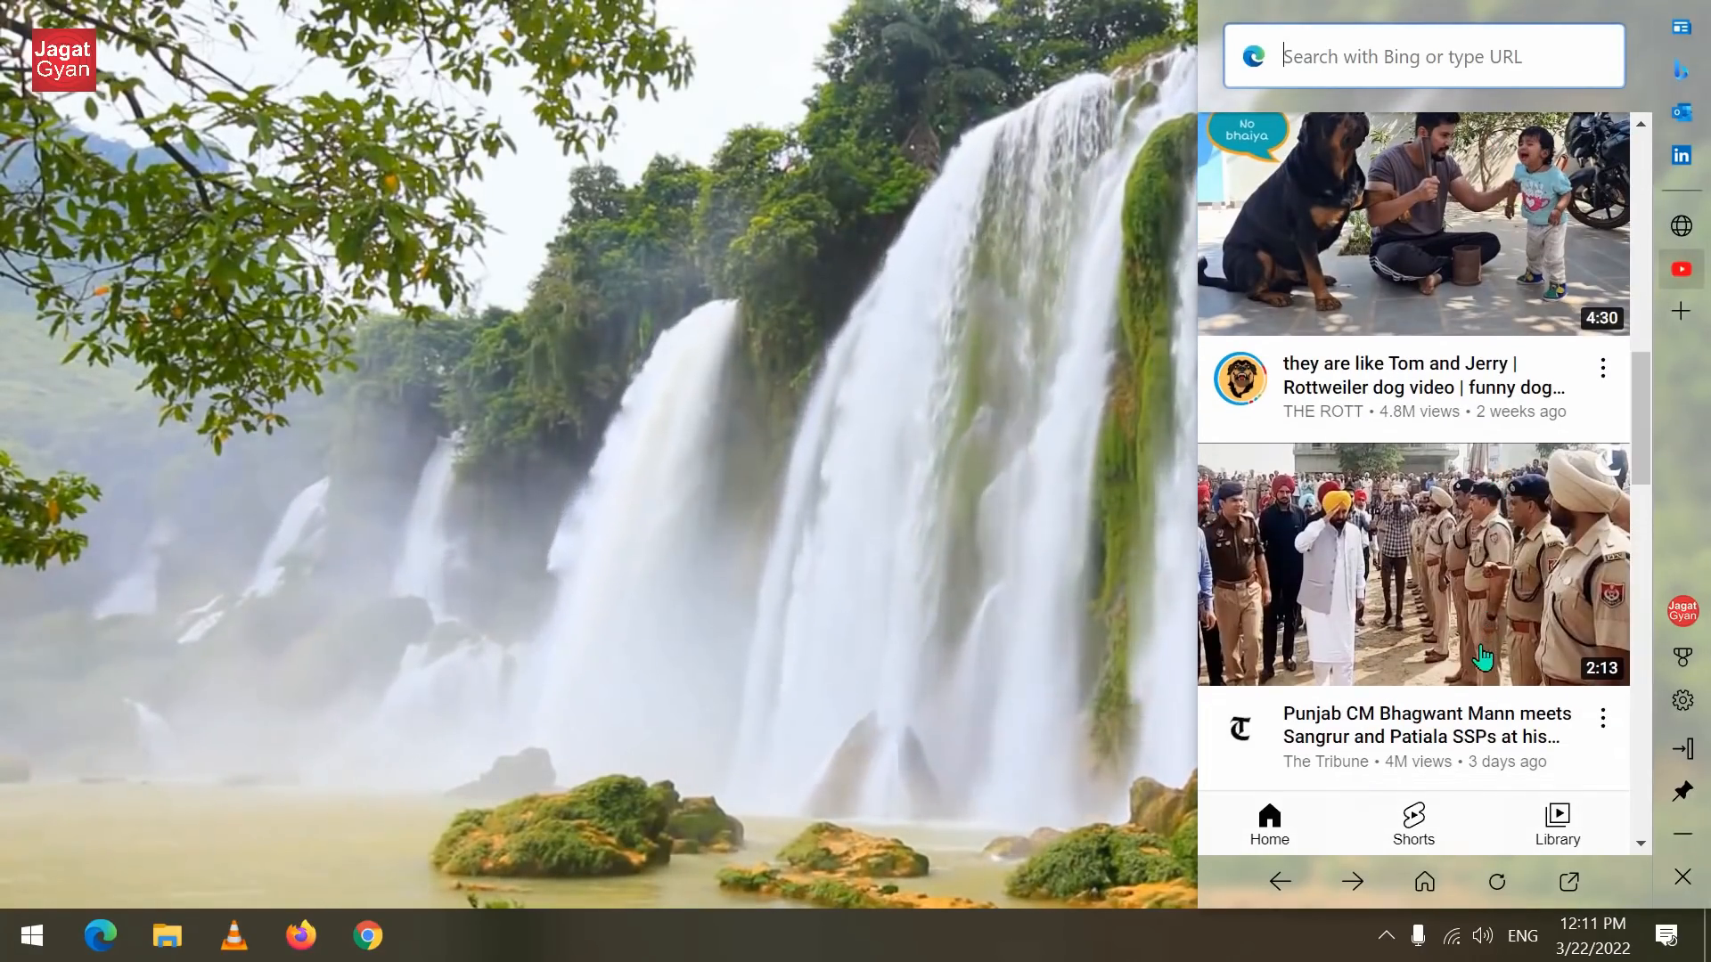
{"action": "scroll", "coordinate": [1484, 588], "scroll_direction": "down", "scroll_amount": 10}
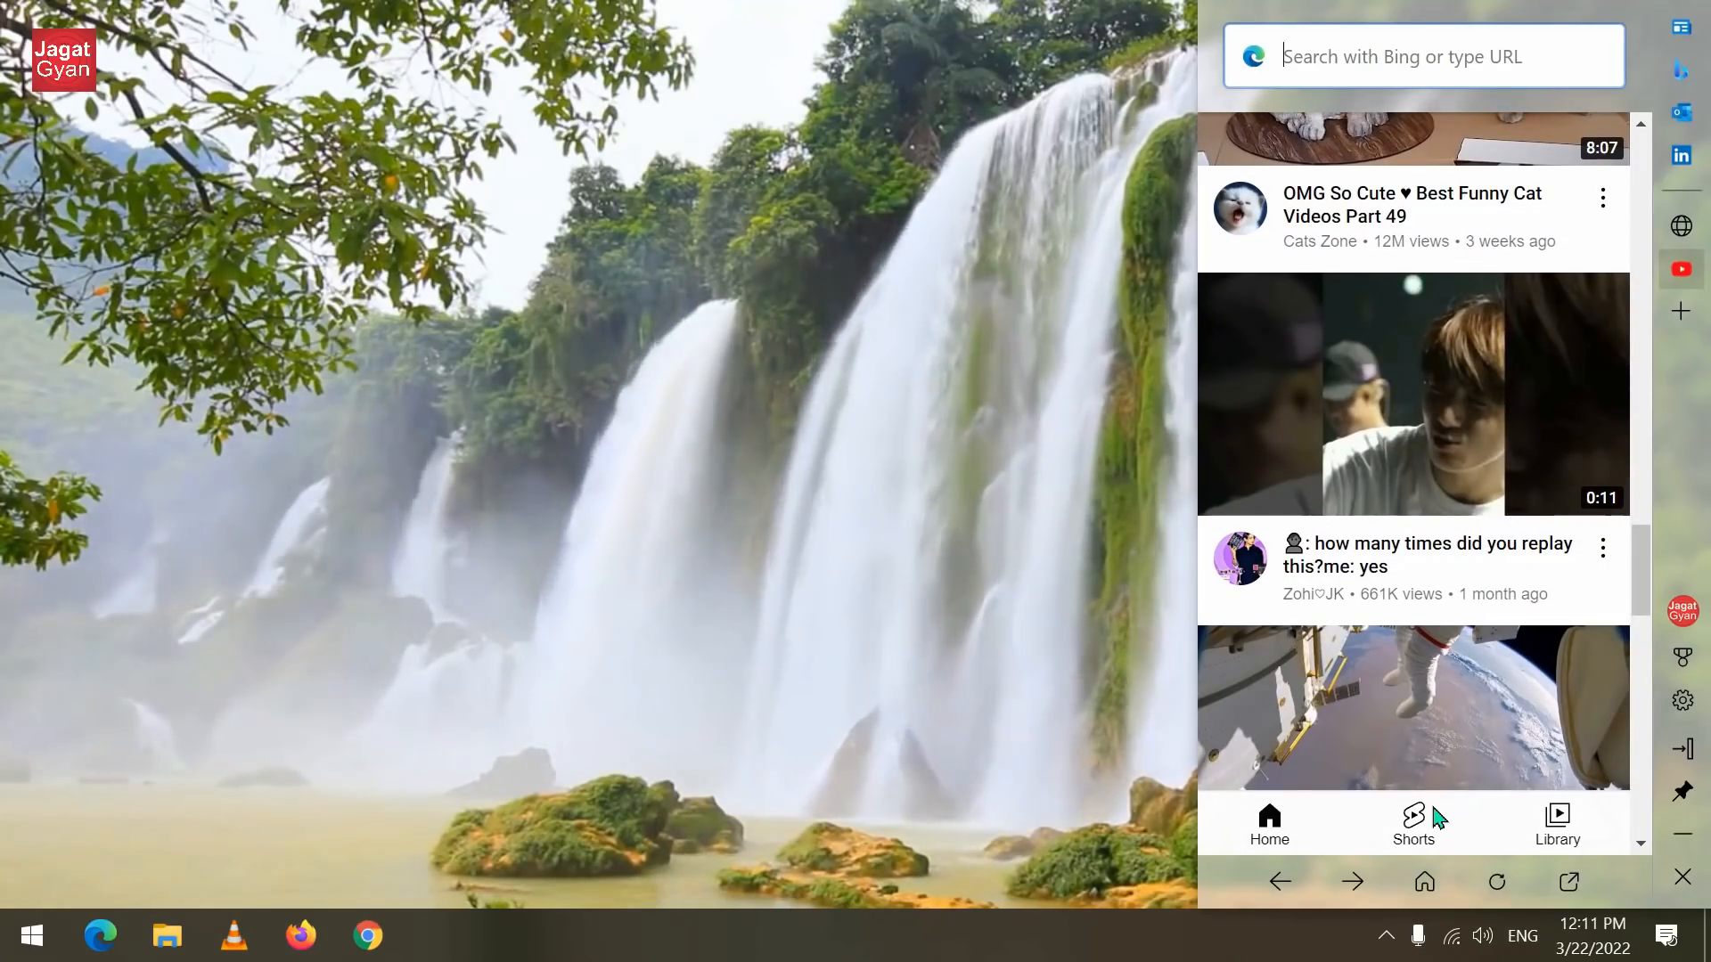
{"action": "left_click", "coordinate": [234, 935]}
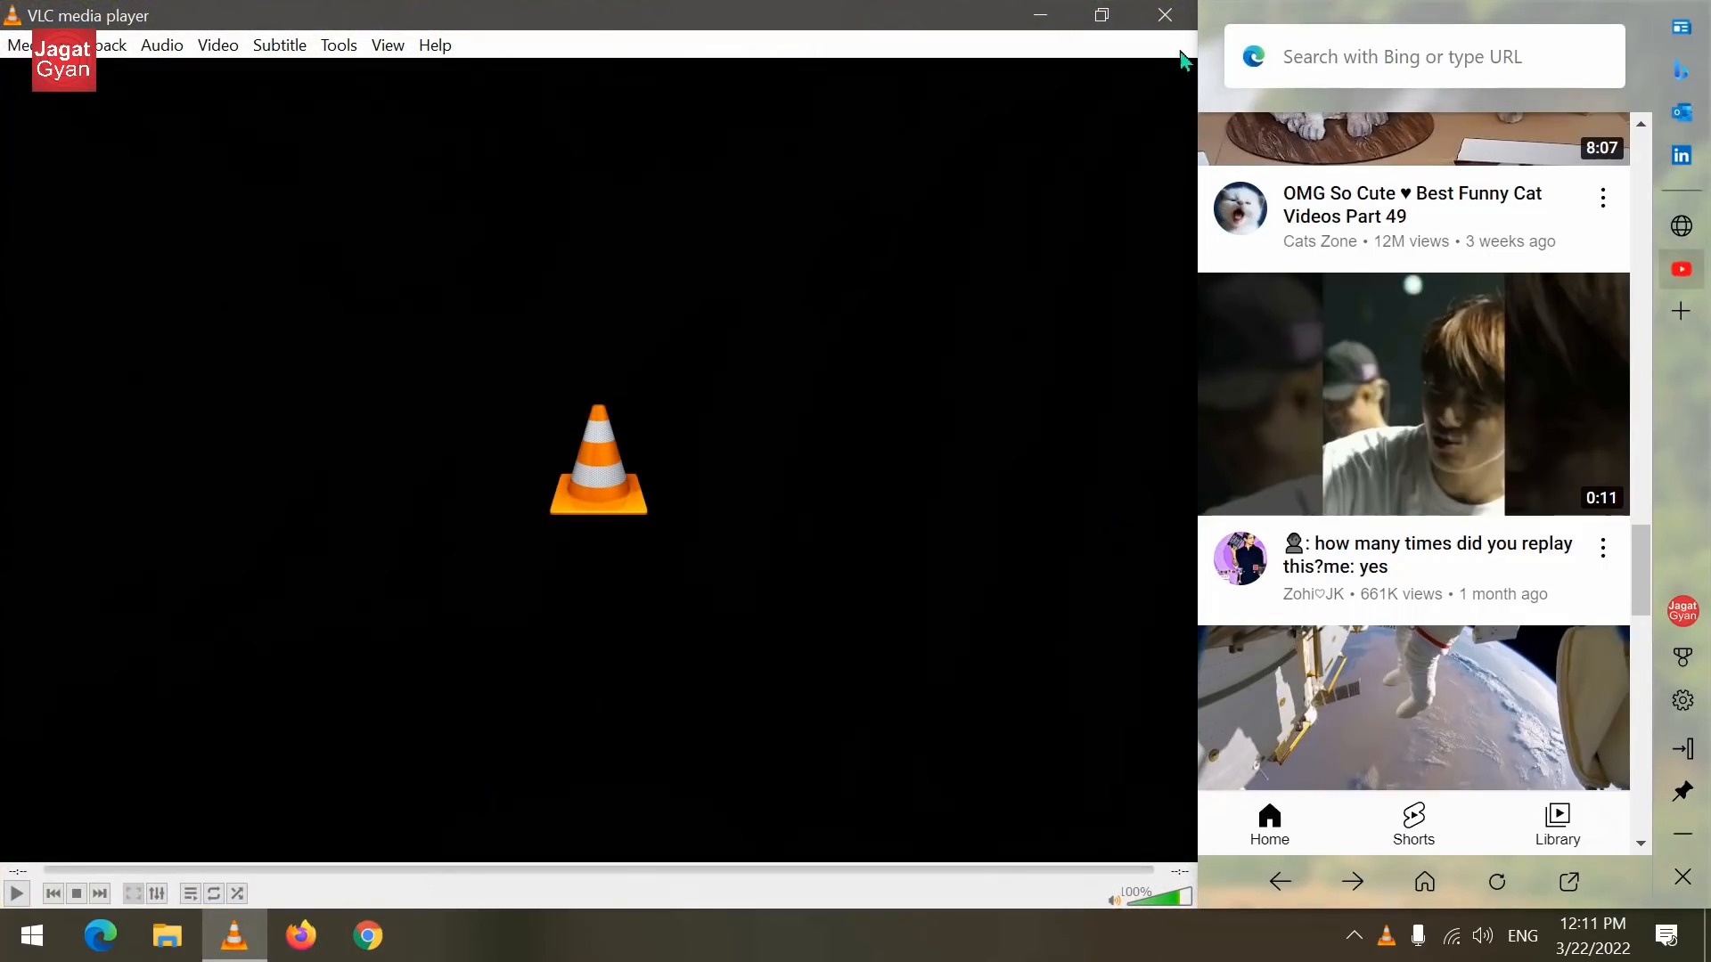
{"action": "left_click", "coordinate": [1163, 12]}
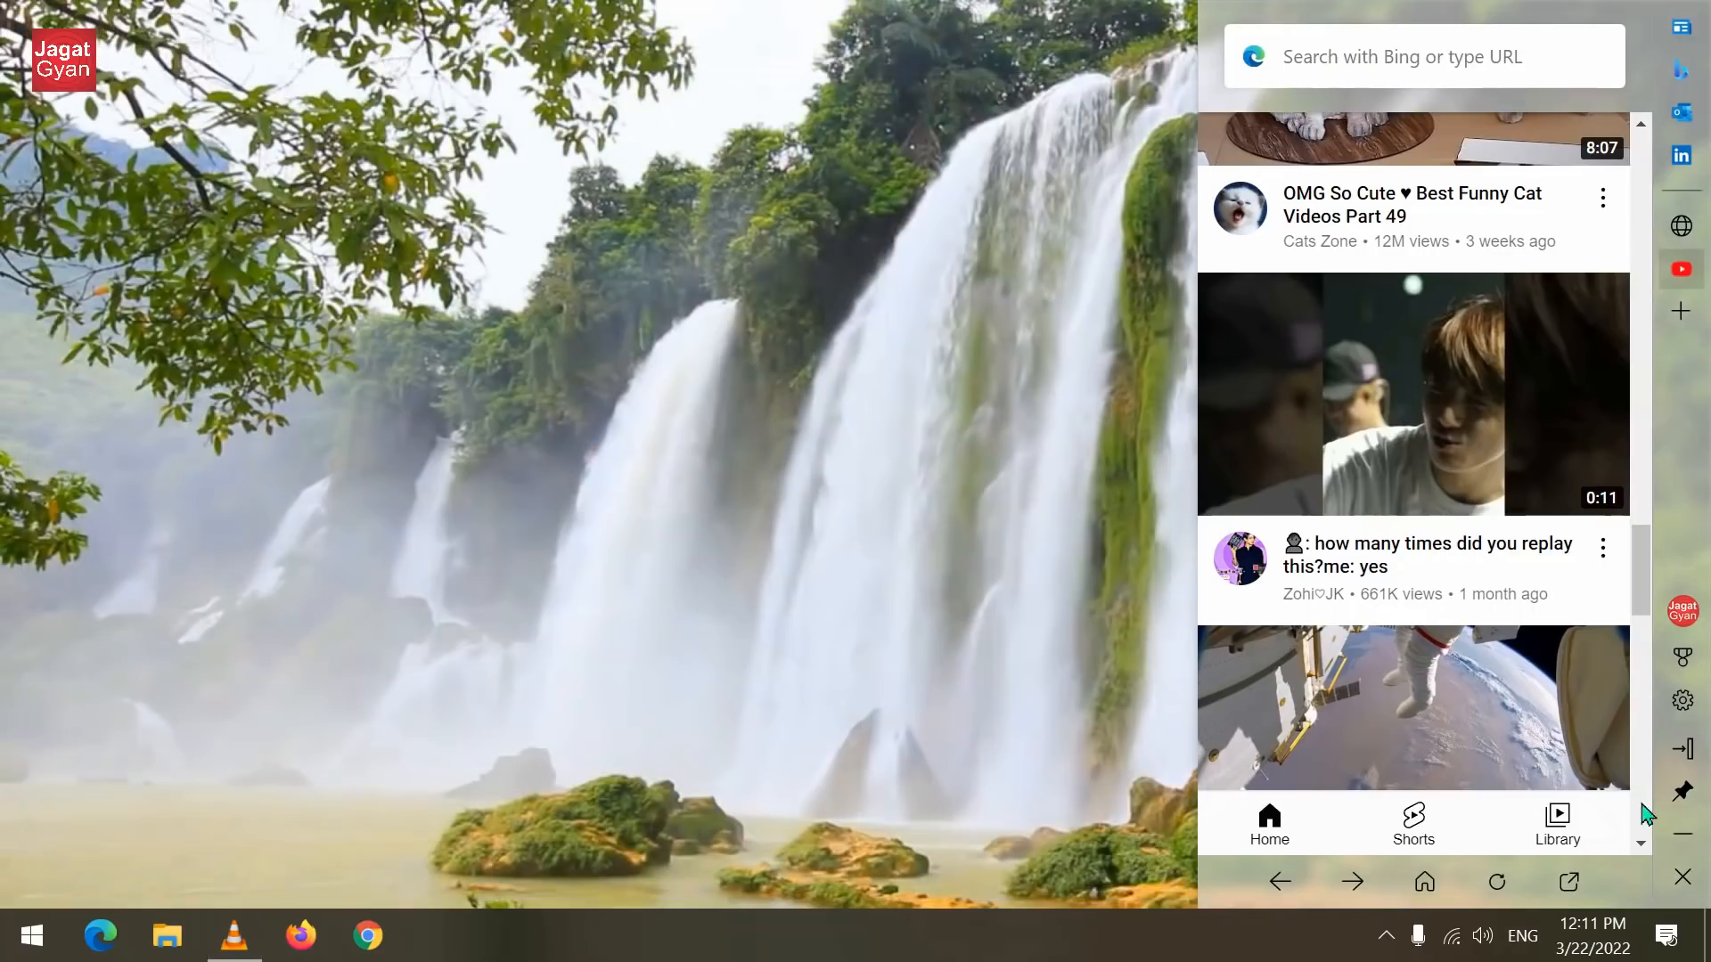
Step: View YouTube Shorts in the Edge bar and return to the YouTube home feed
{"action": "left_click", "coordinate": [1423, 831]}
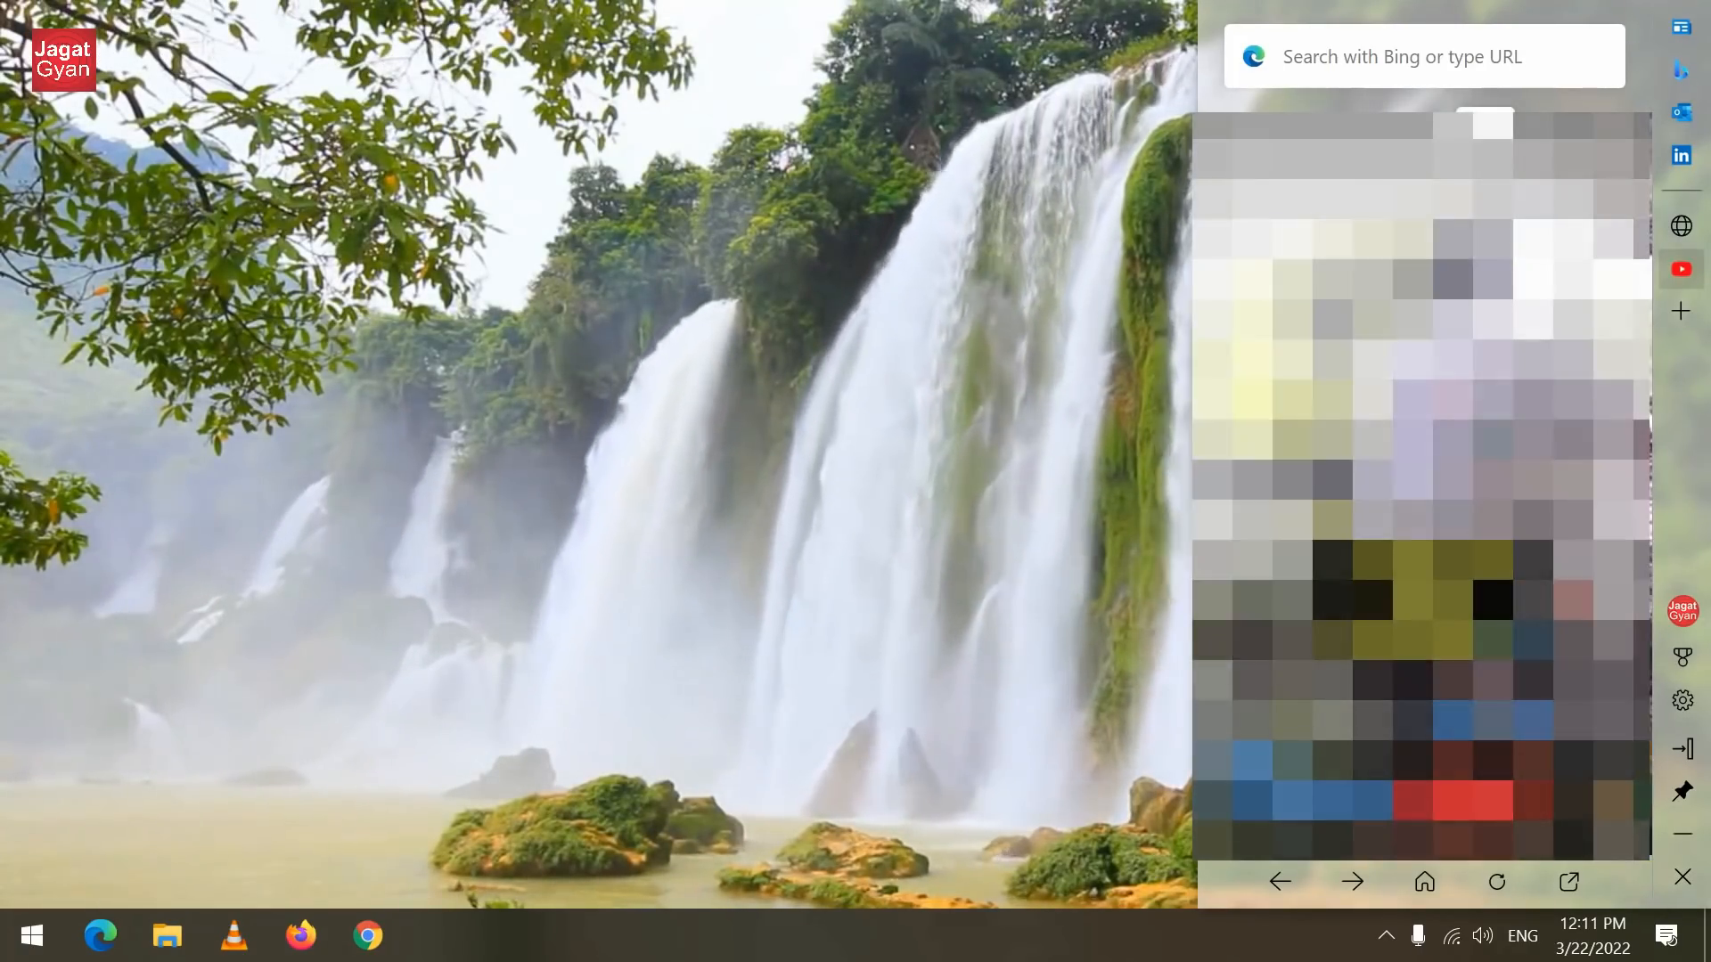
{"action": "left_click", "coordinate": [1280, 880]}
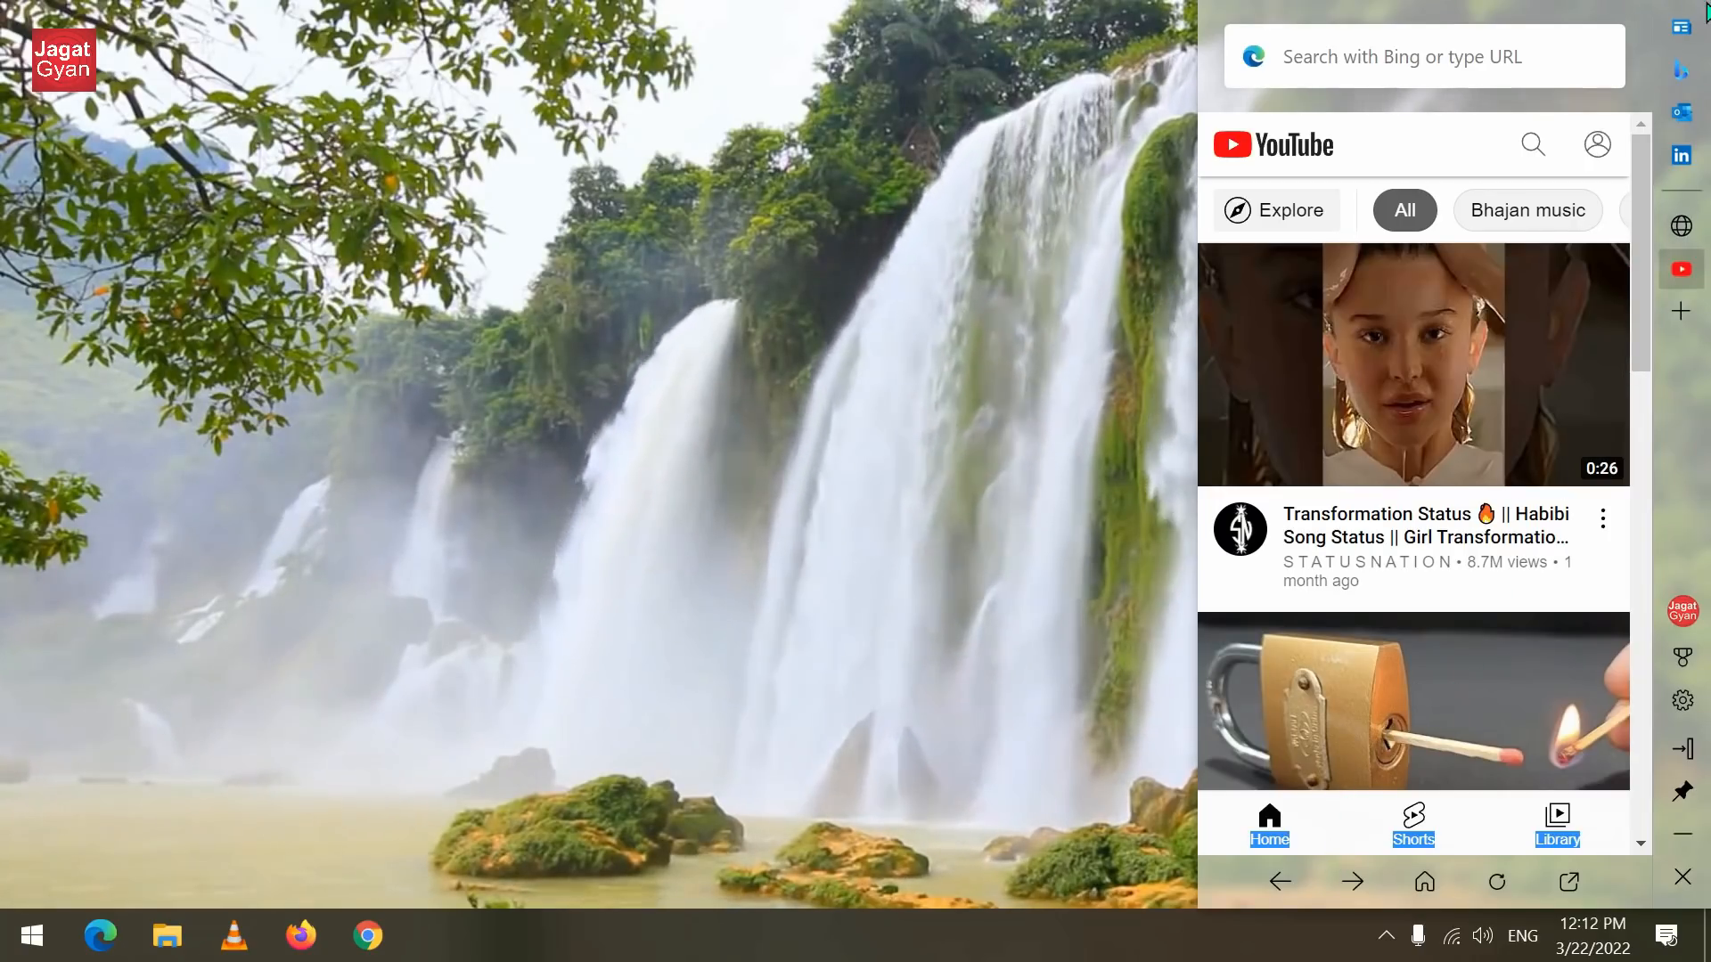
Step: Switch the Edge bar back to its news feed and look through the stories, market, sports and traffic cards
{"action": "left_click", "coordinate": [1684, 32]}
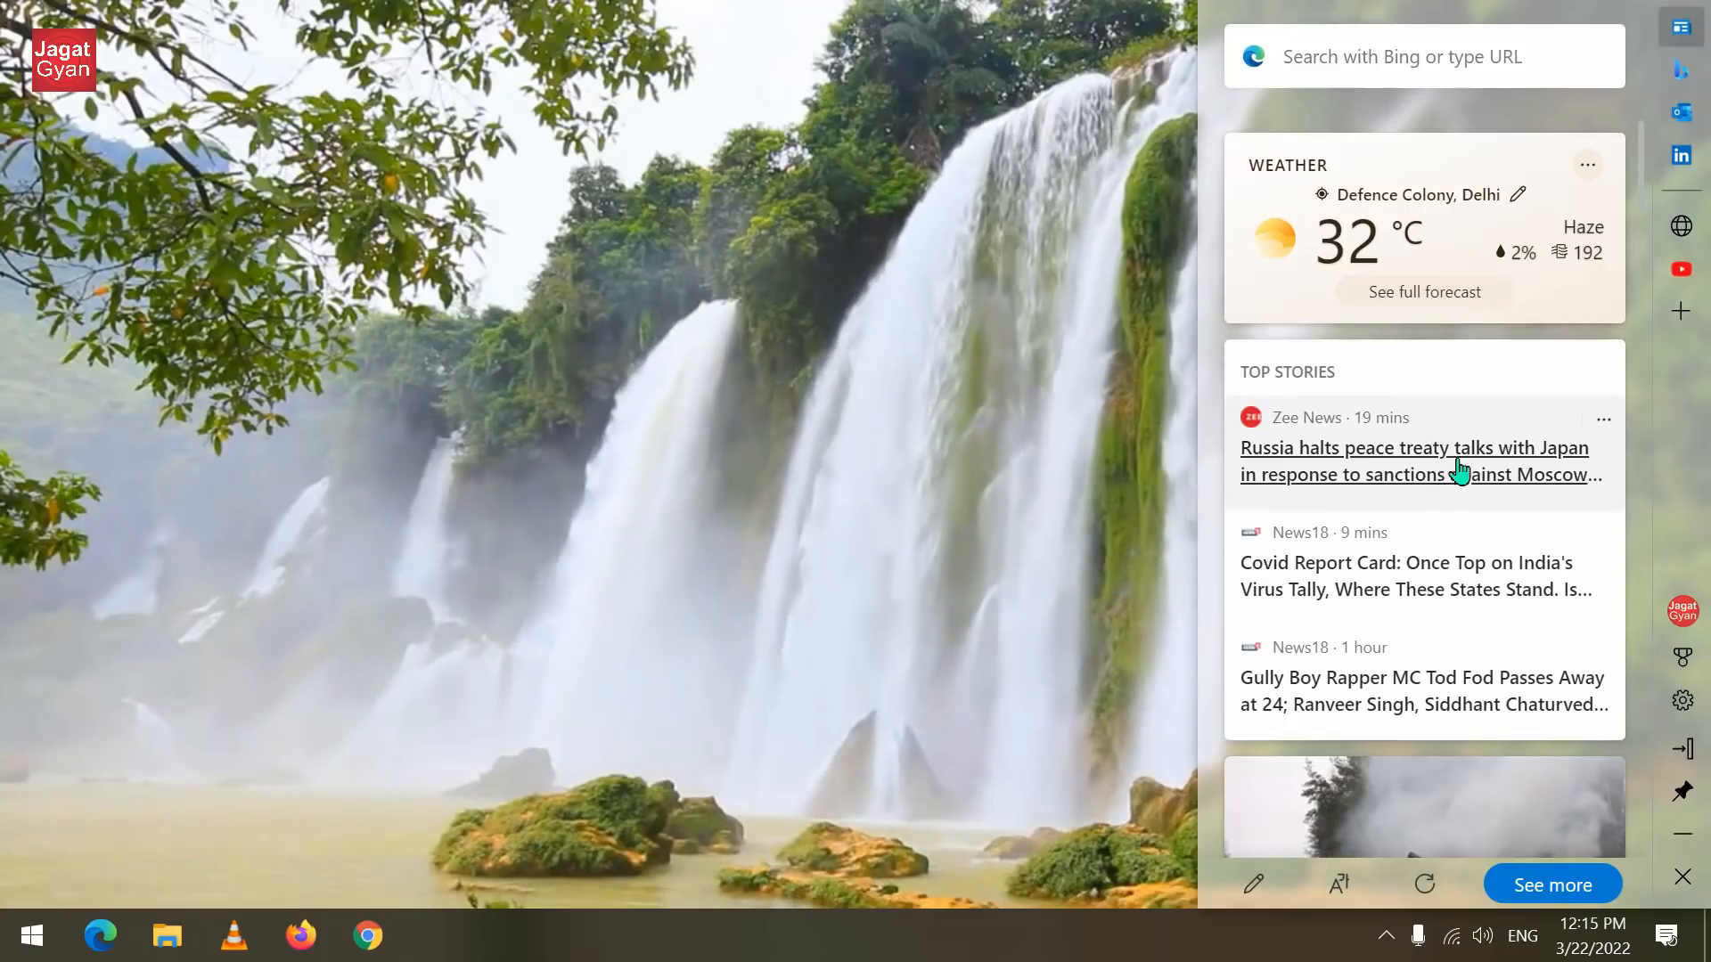
{"action": "scroll", "coordinate": [1417, 570], "scroll_direction": "down", "scroll_amount": 3}
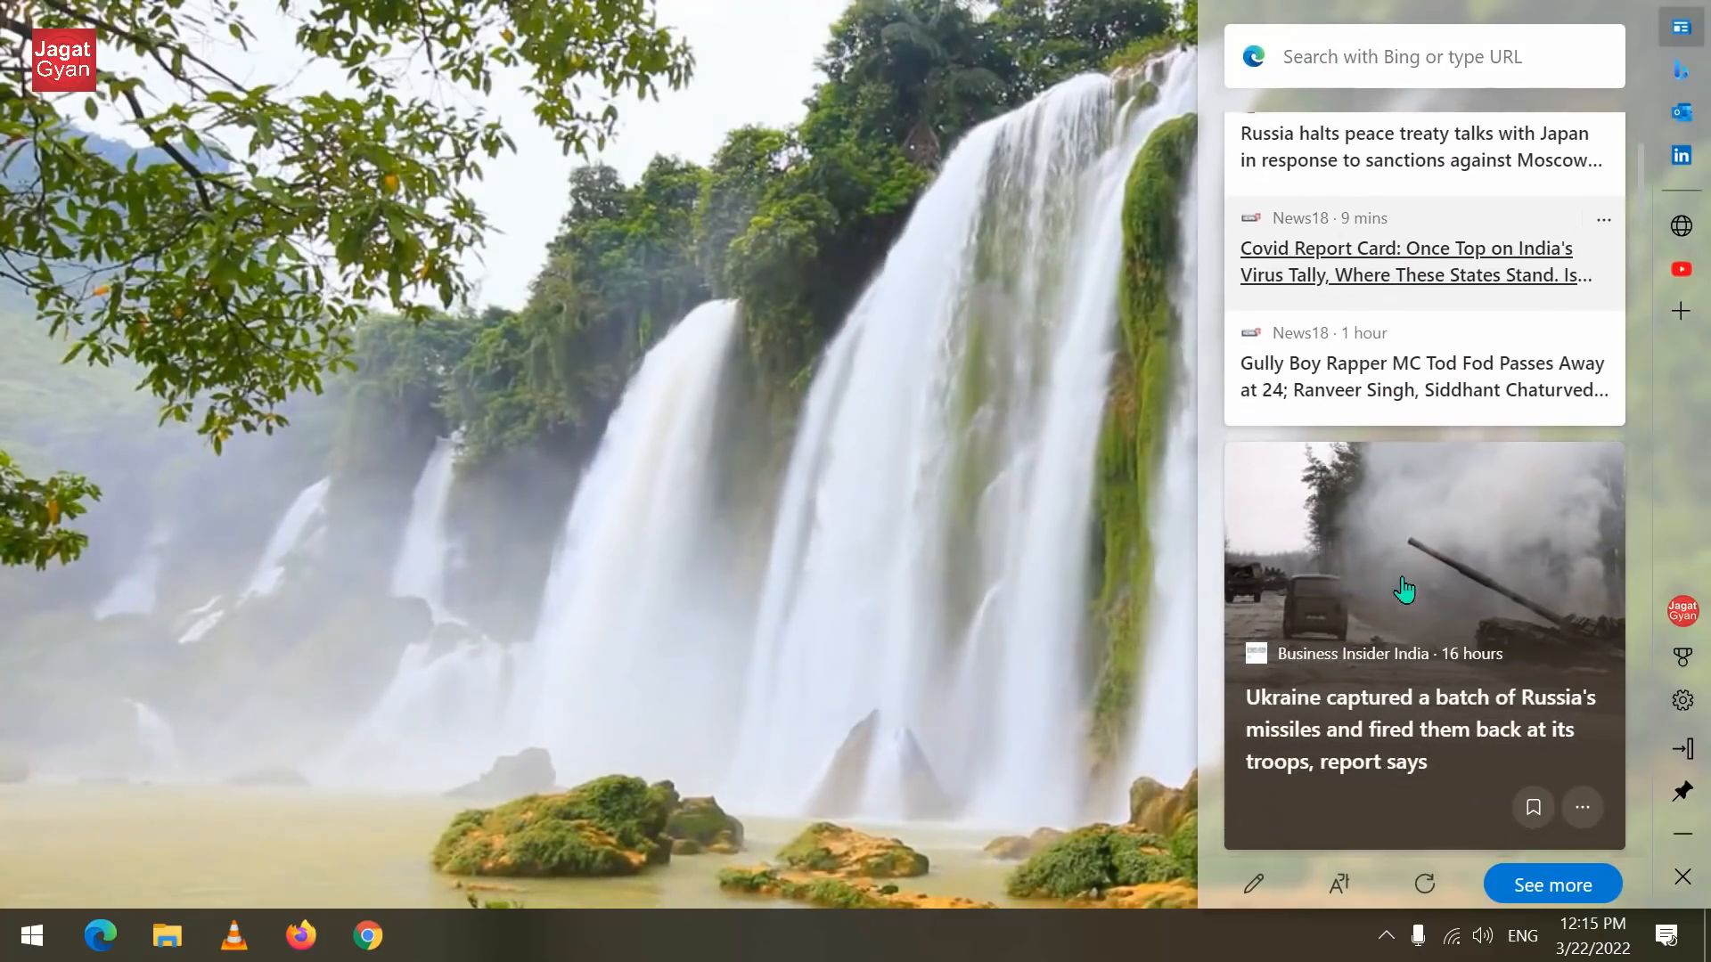
{"action": "scroll", "coordinate": [1408, 593], "scroll_direction": "up", "scroll_amount": 2}
{"action": "scroll", "coordinate": [1407, 590], "scroll_direction": "down", "scroll_amount": 15}
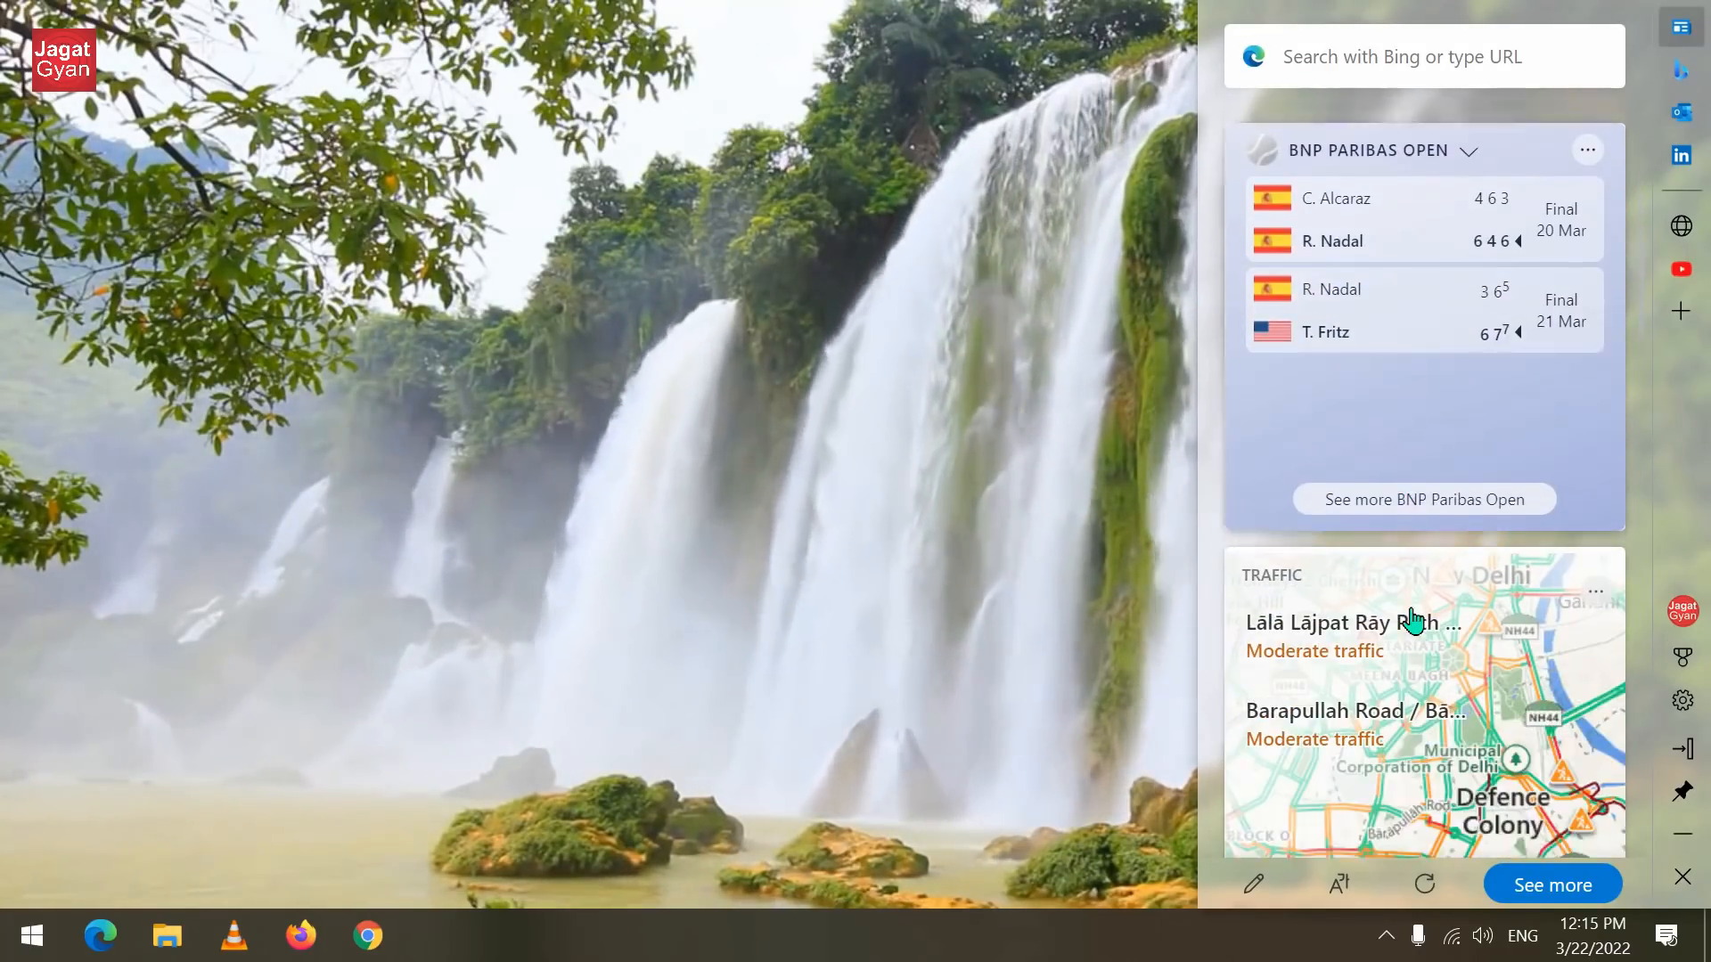
{"action": "scroll", "coordinate": [1382, 616], "scroll_direction": "up", "scroll_amount": 6}
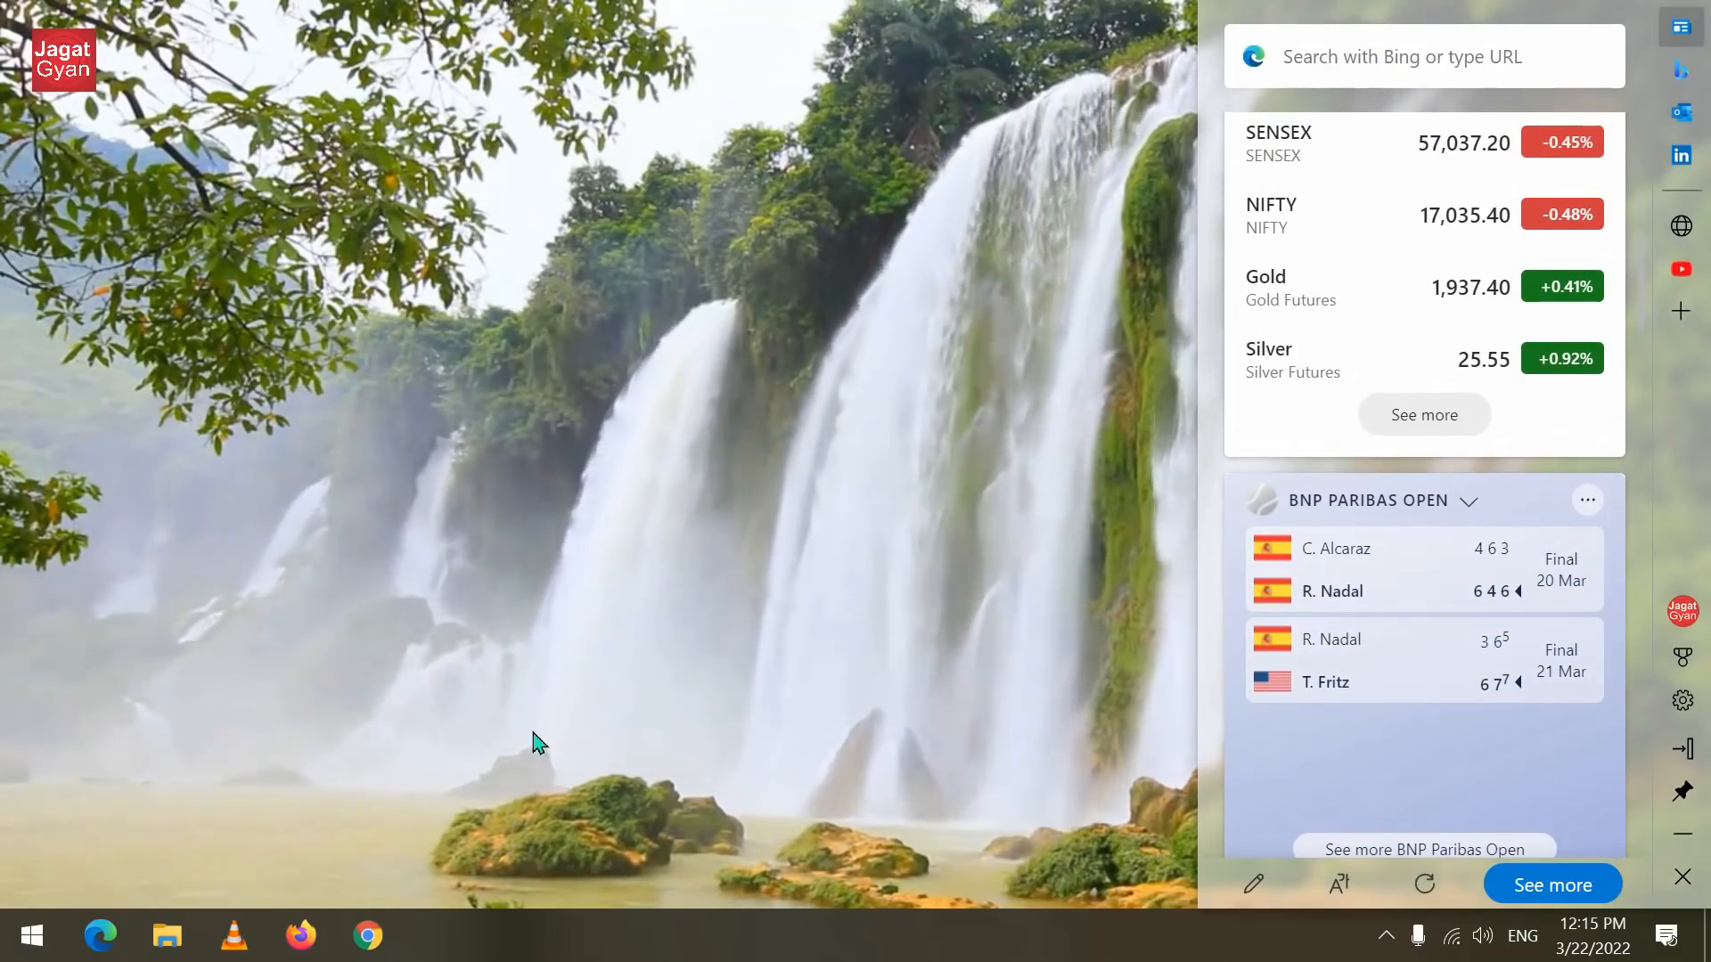
Step: Launch the Edge browser and show its Edge bar settings page, with the page zoomed out to 80%
{"action": "left_click", "coordinate": [101, 936]}
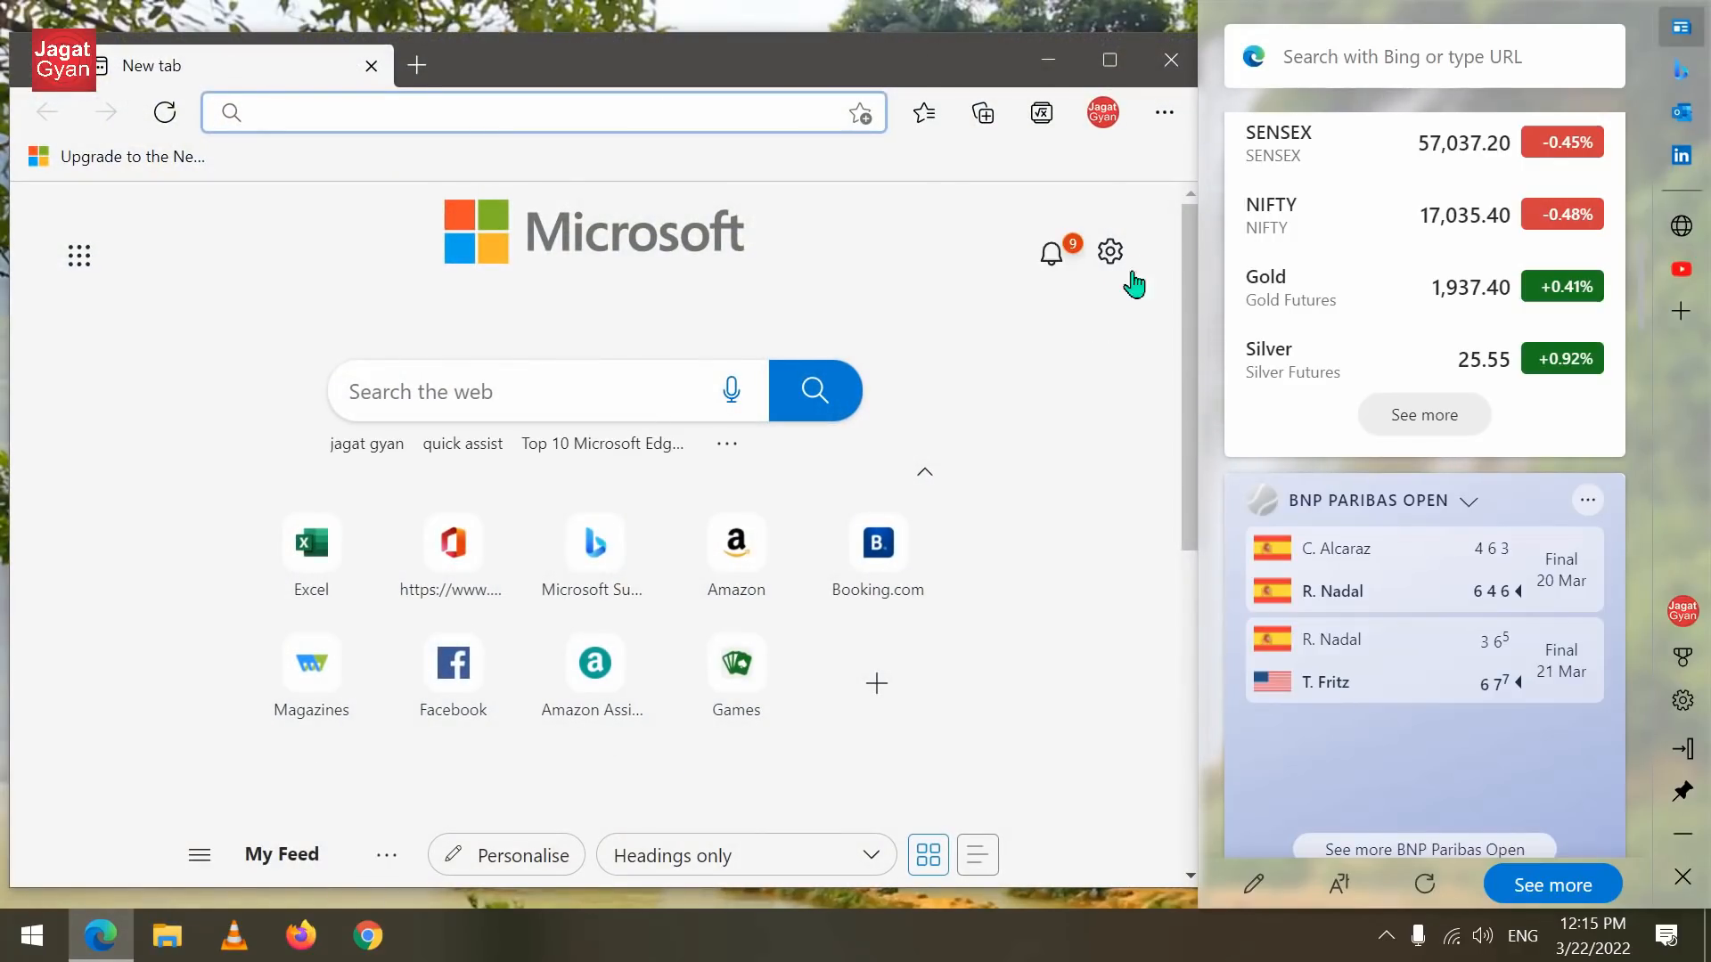
{"action": "left_click", "coordinate": [1174, 127]}
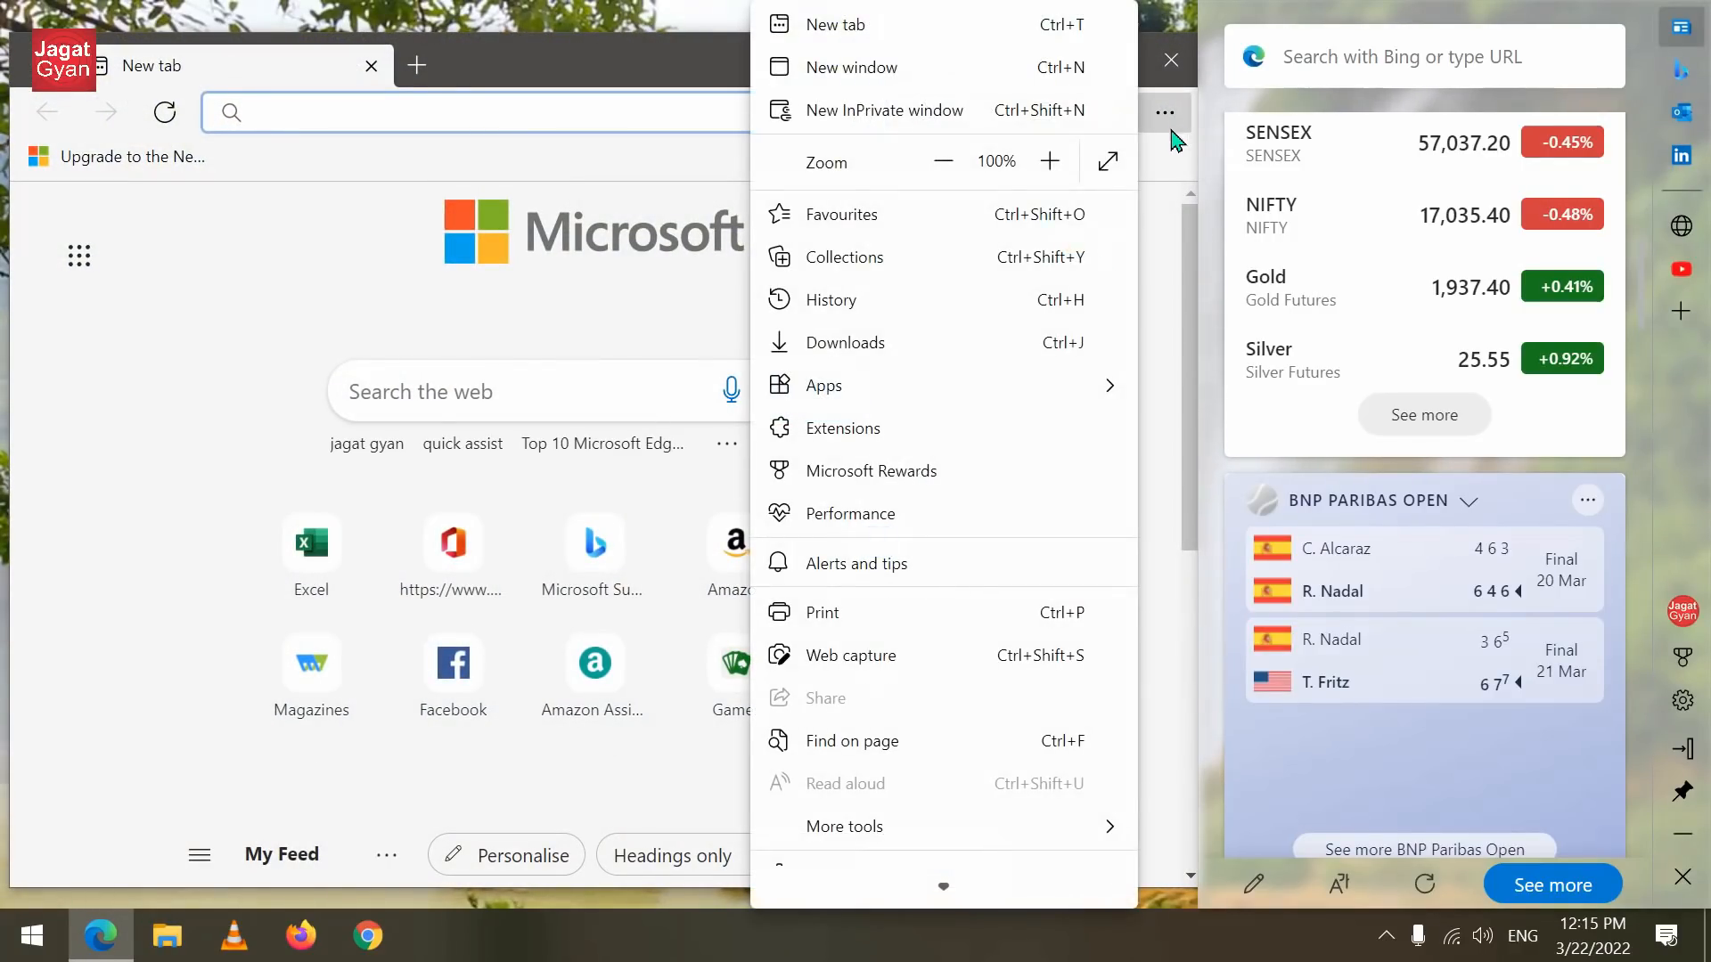
{"action": "left_click", "coordinate": [883, 796]}
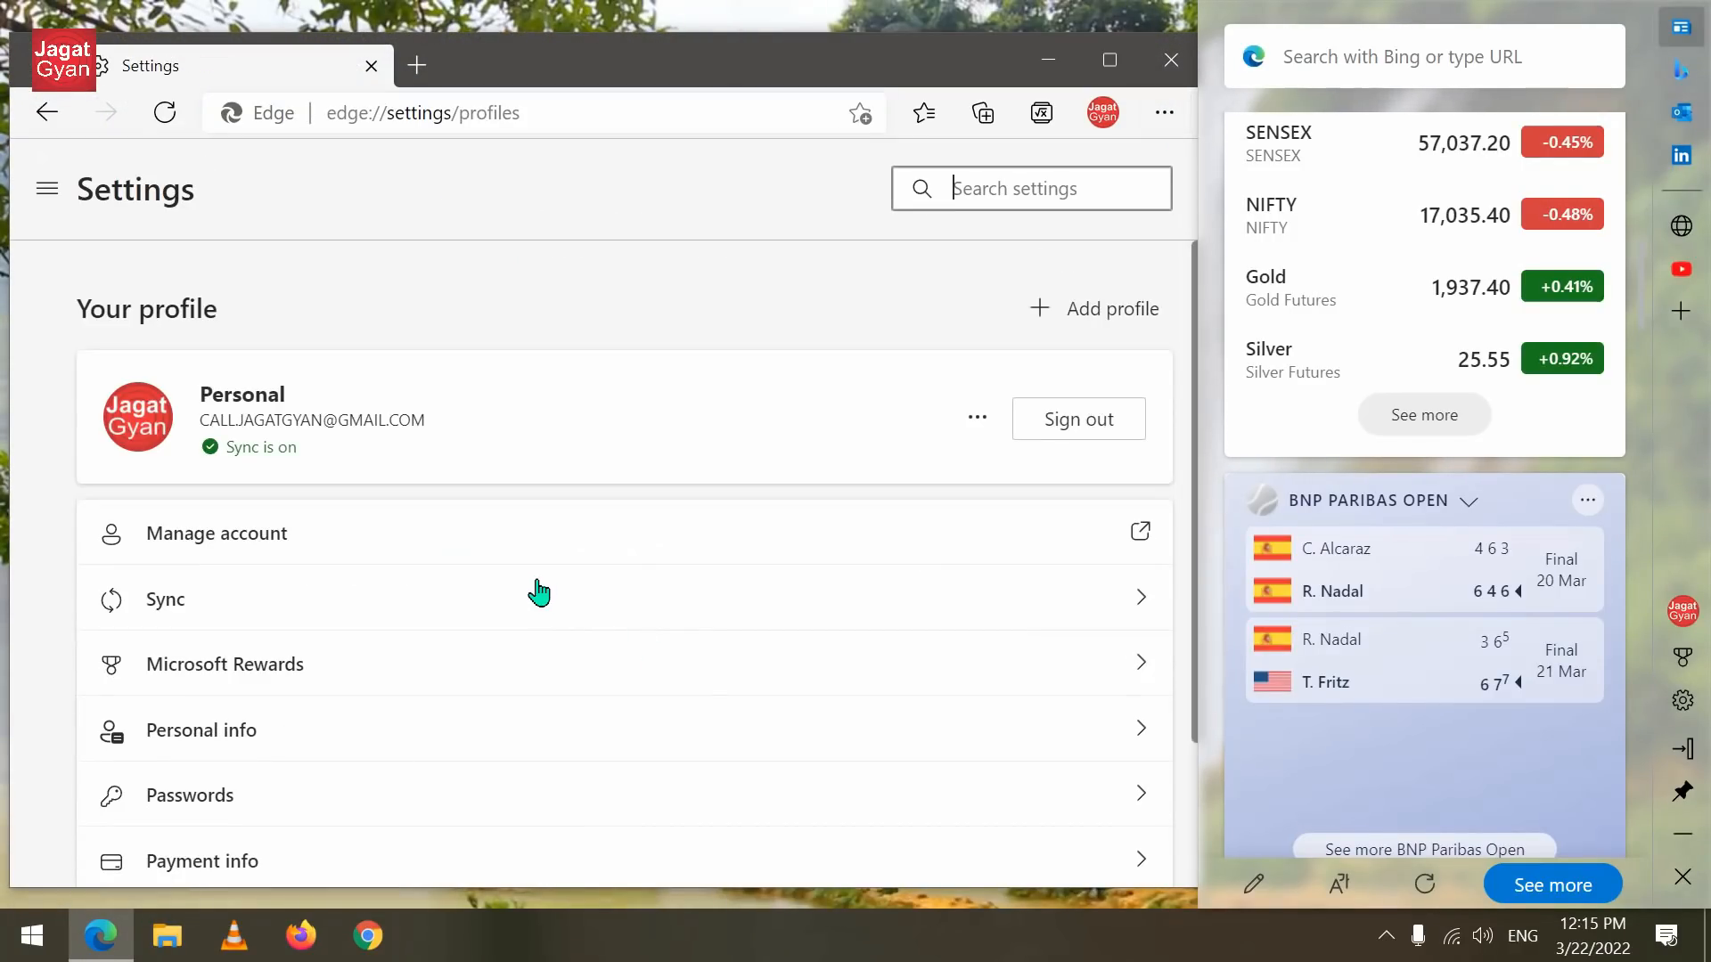
{"action": "key", "text": "ctrl+minus"}
{"action": "key", "text": "ctrl+minus"}
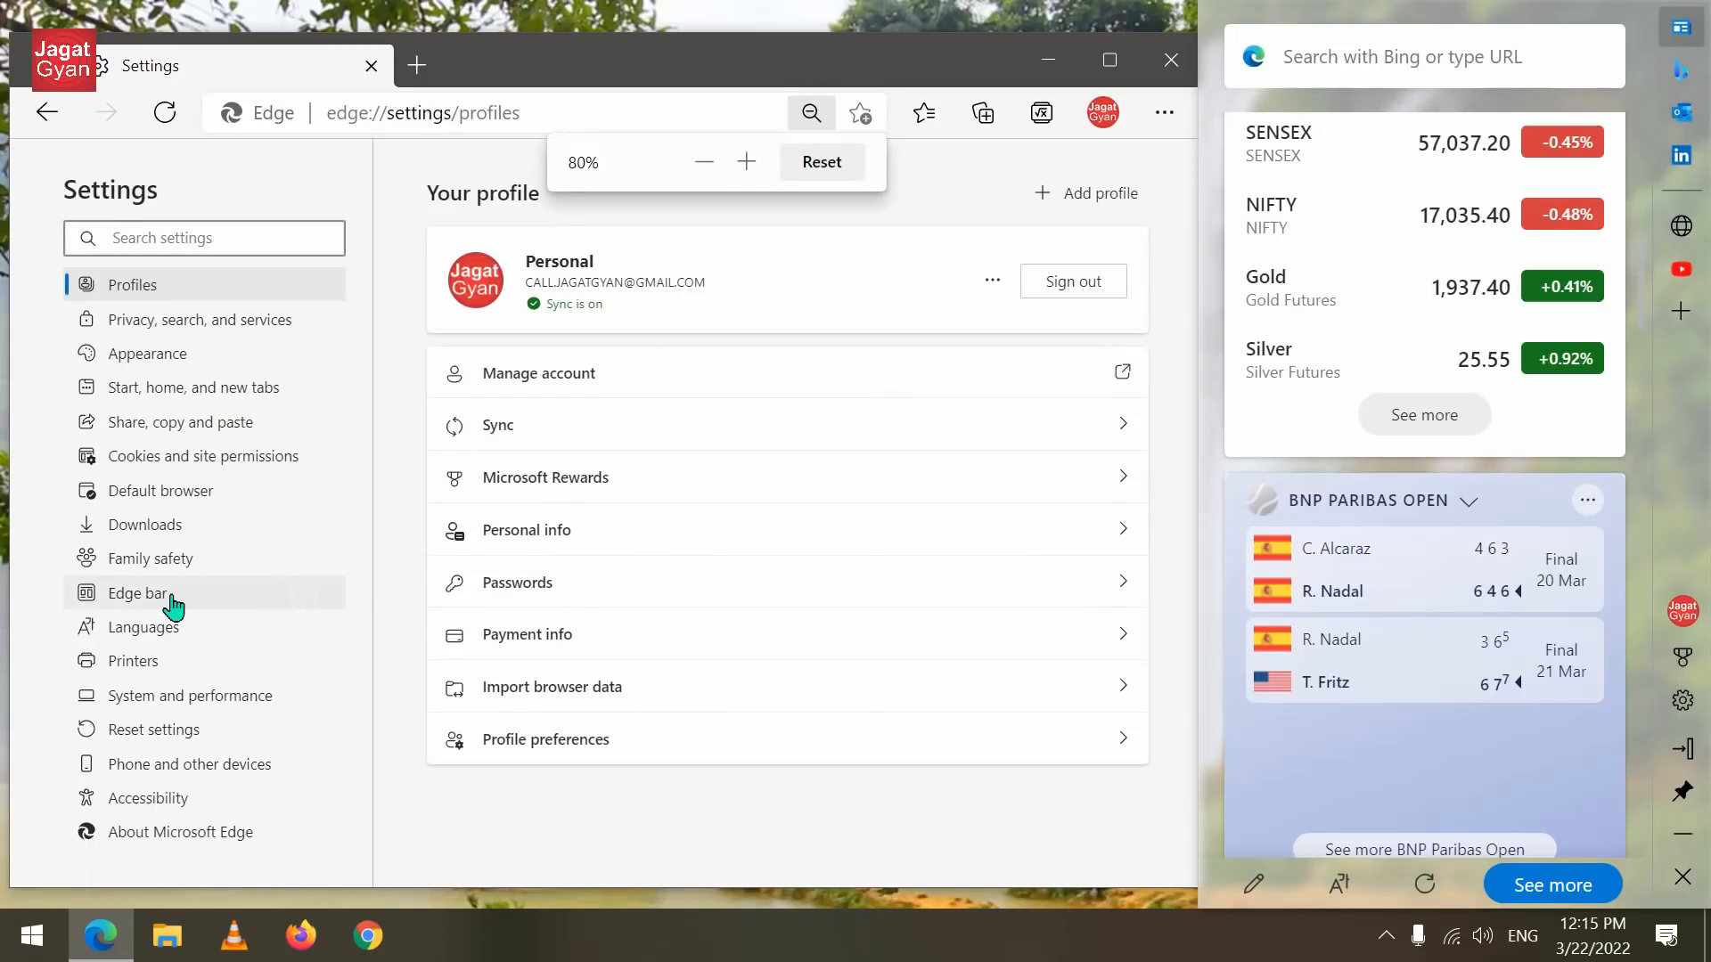
{"action": "left_click", "coordinate": [172, 595]}
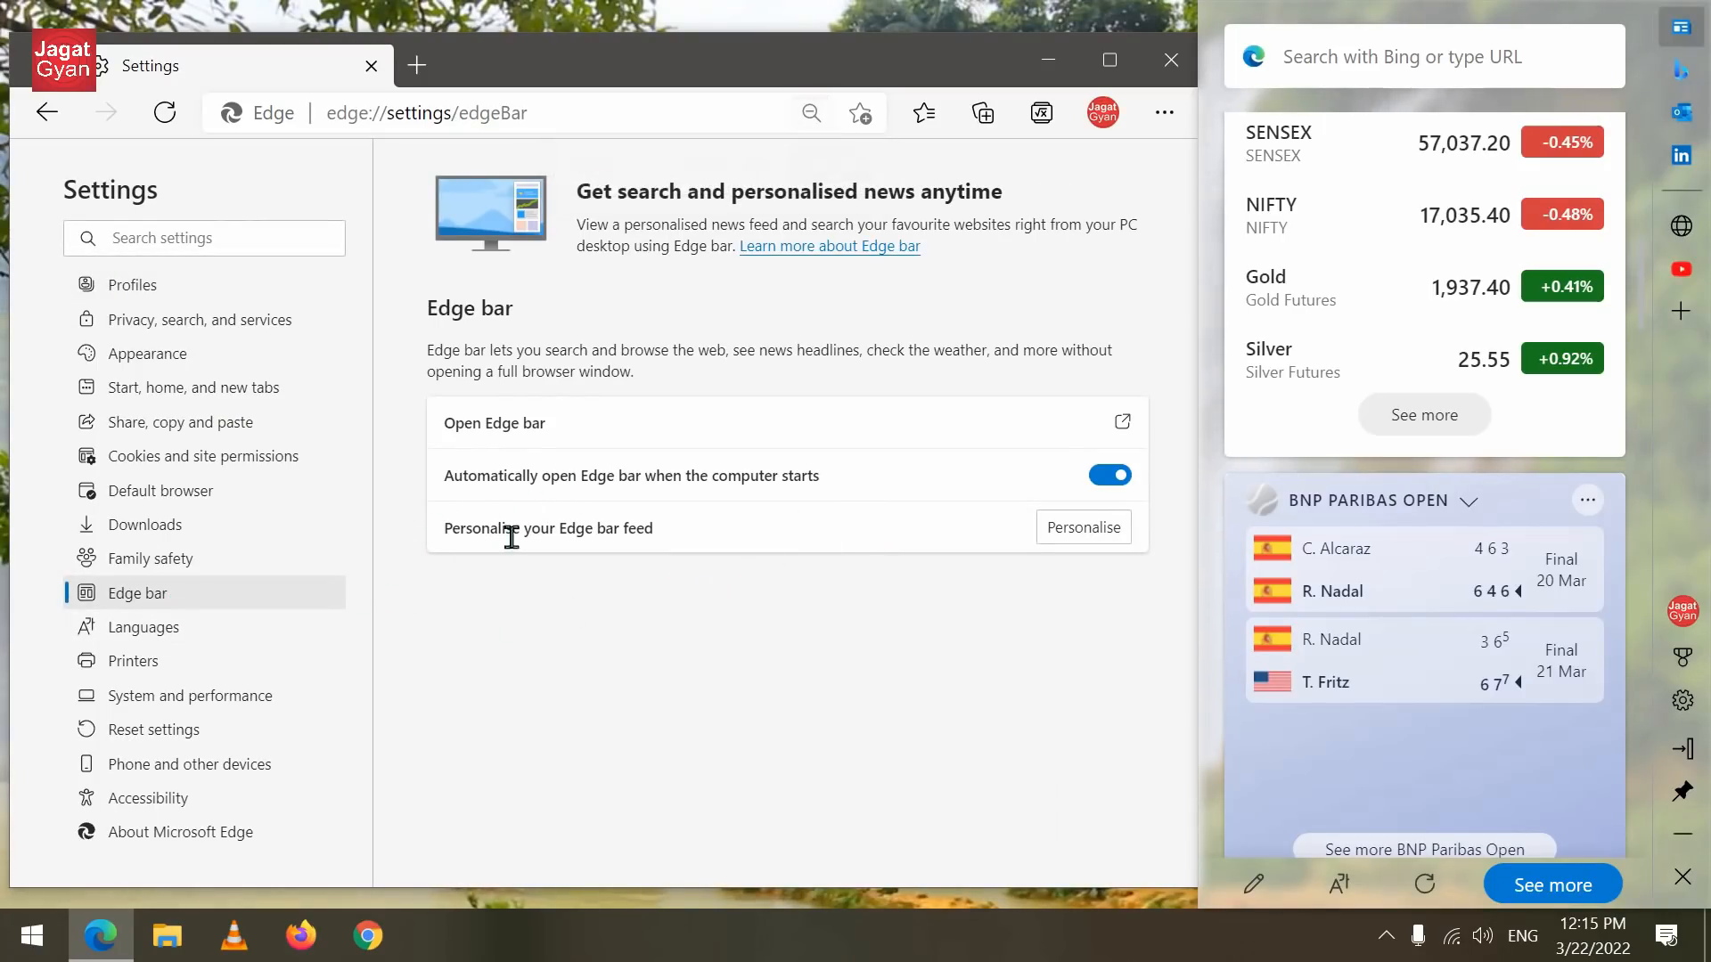
Step: Look through the interests on the Edge bar feed's personalisation page, including the Health category, and close the browser
{"action": "left_click", "coordinate": [1074, 532]}
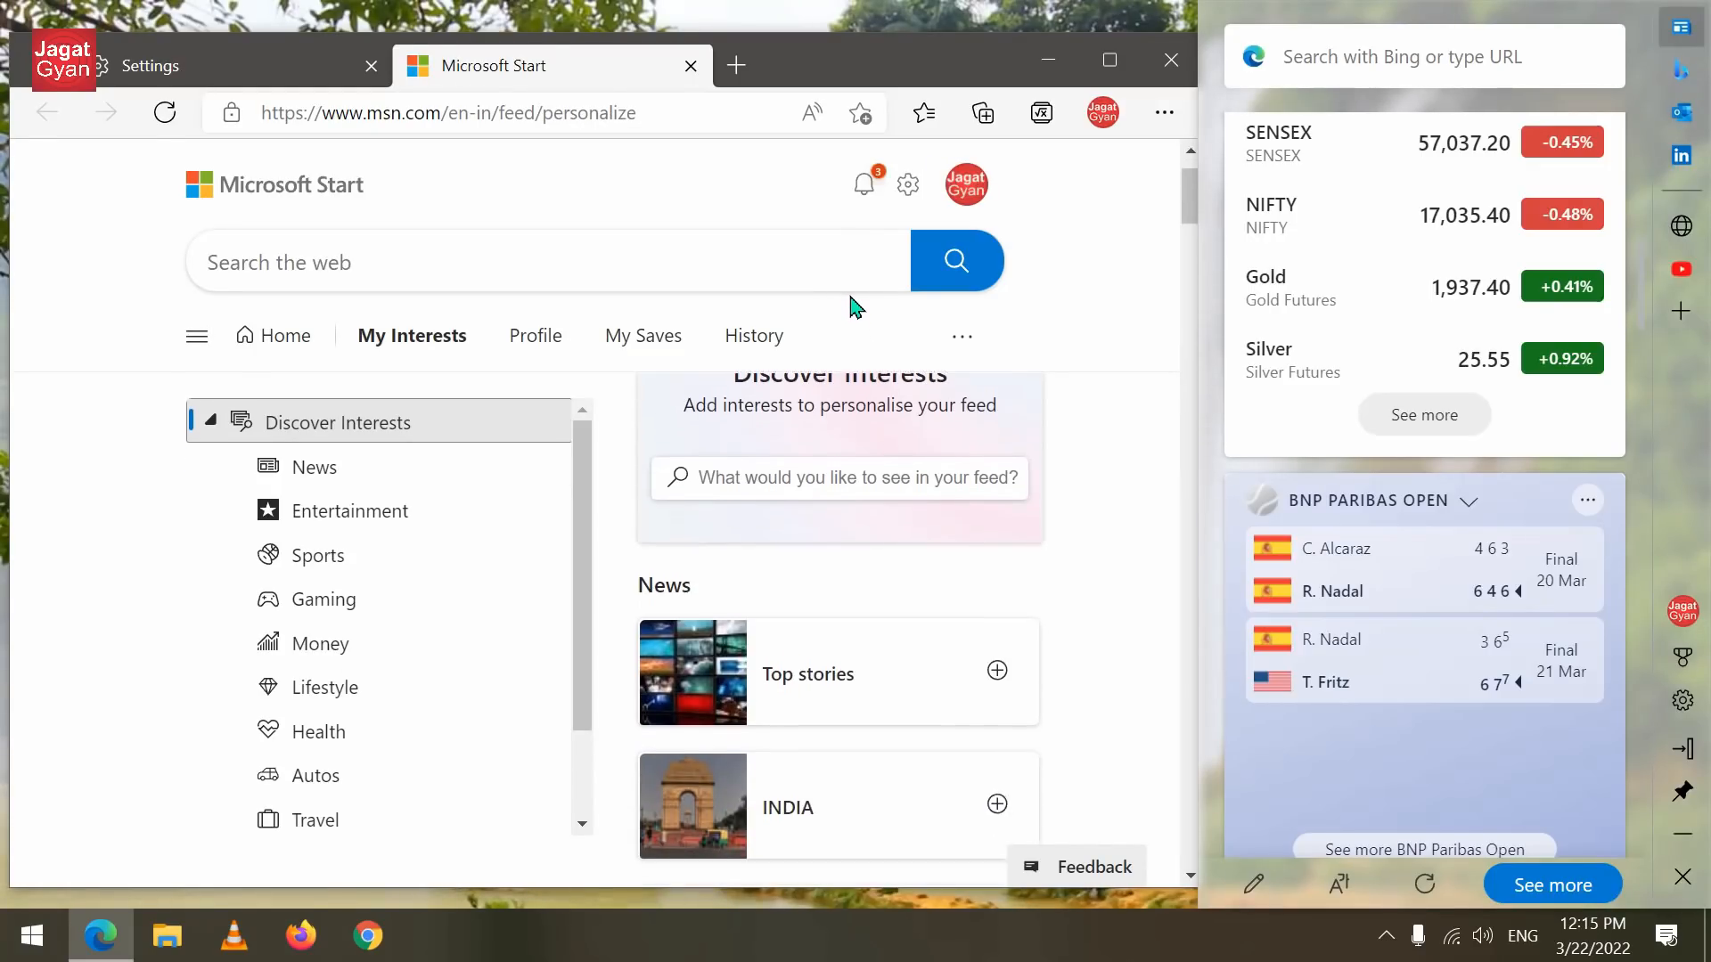
{"action": "scroll", "coordinate": [802, 439], "scroll_direction": "down", "scroll_amount": 3}
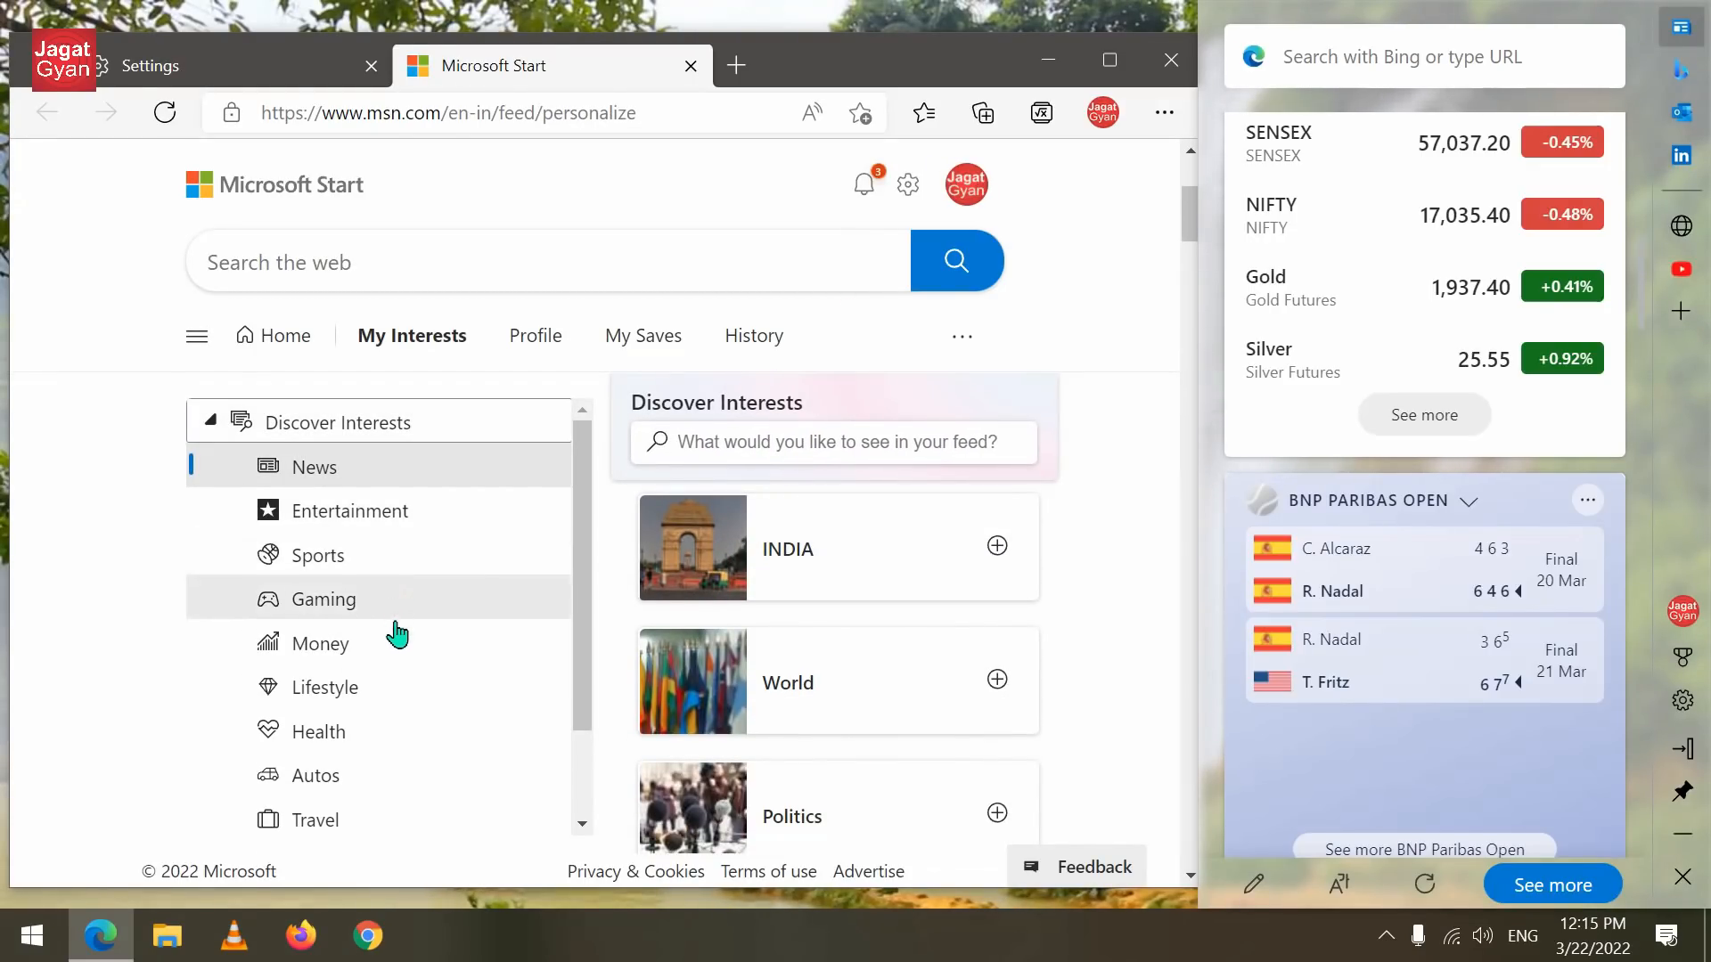
{"action": "scroll", "coordinate": [406, 651], "scroll_direction": "down", "scroll_amount": 2}
{"action": "scroll", "coordinate": [802, 695], "scroll_direction": "down", "scroll_amount": 3}
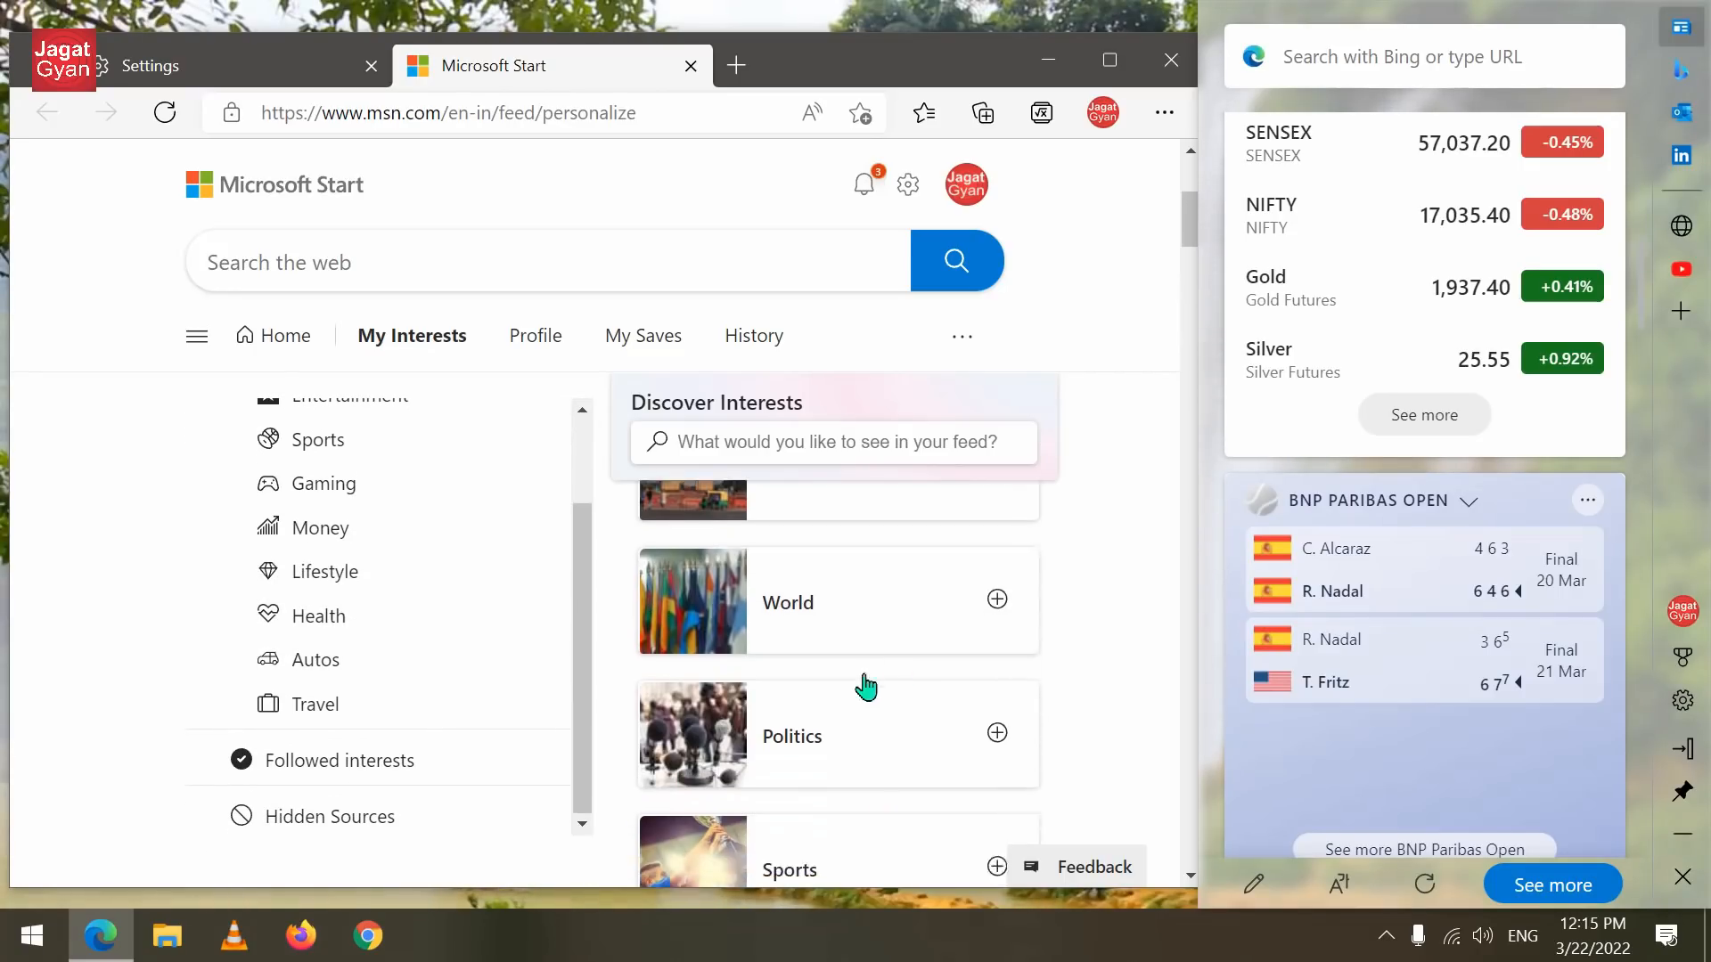
{"action": "left_click", "coordinate": [419, 615]}
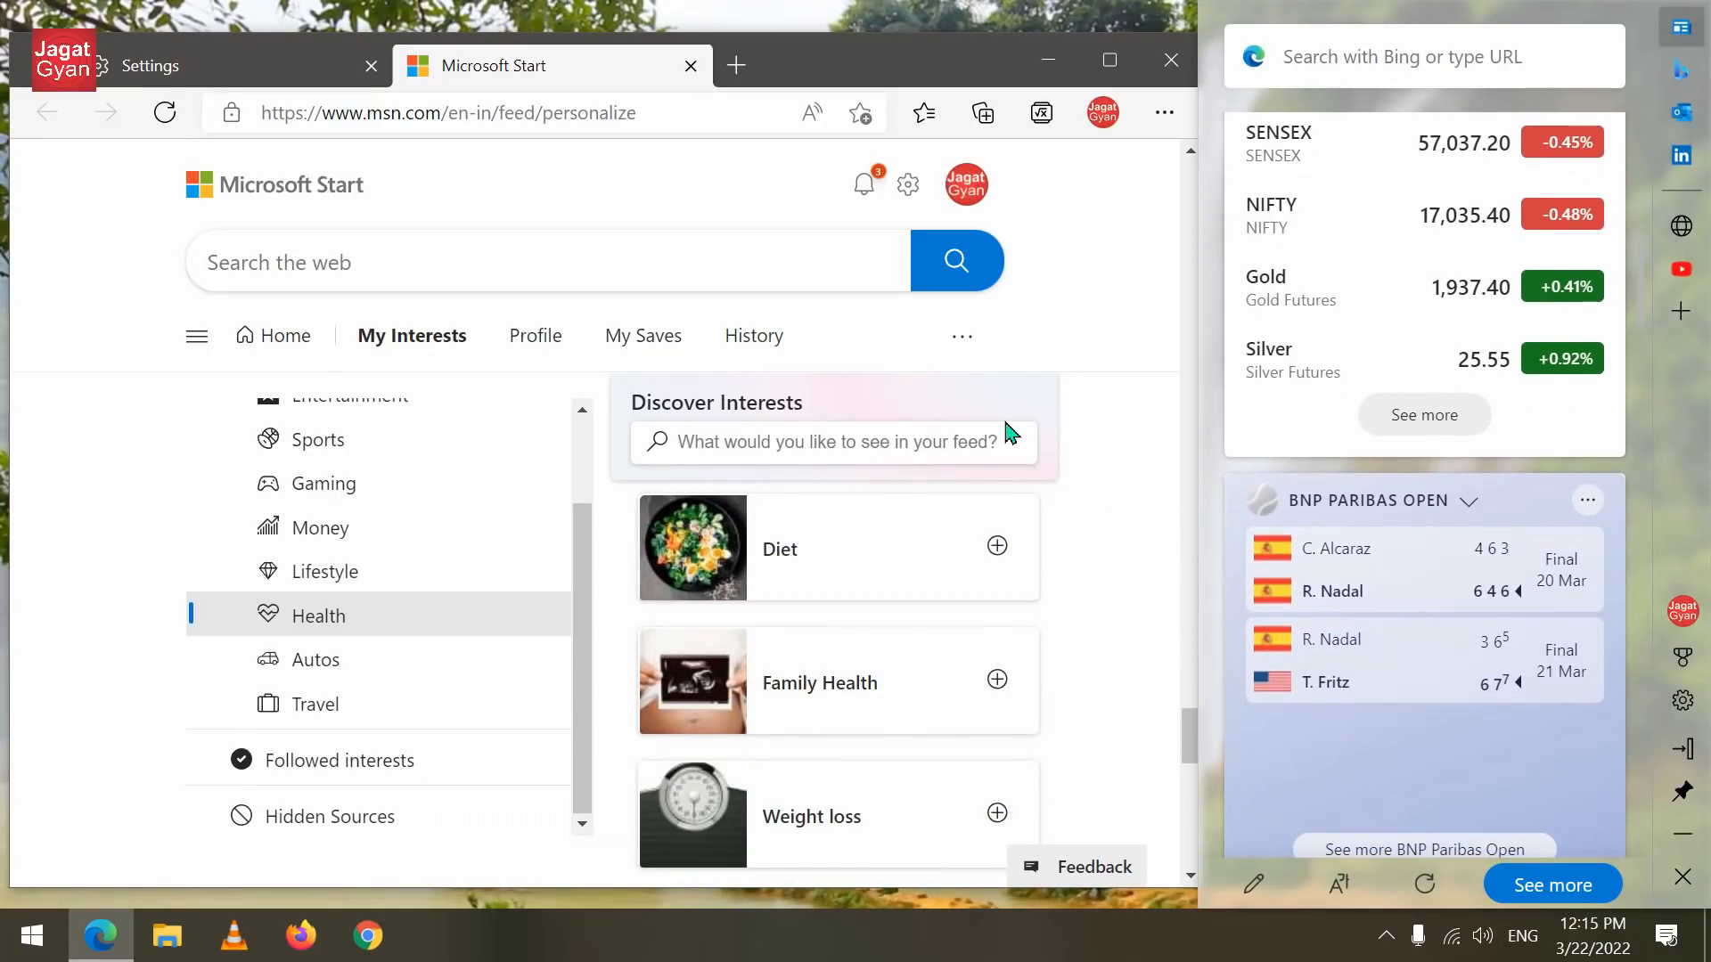
{"action": "left_click", "coordinate": [691, 65]}
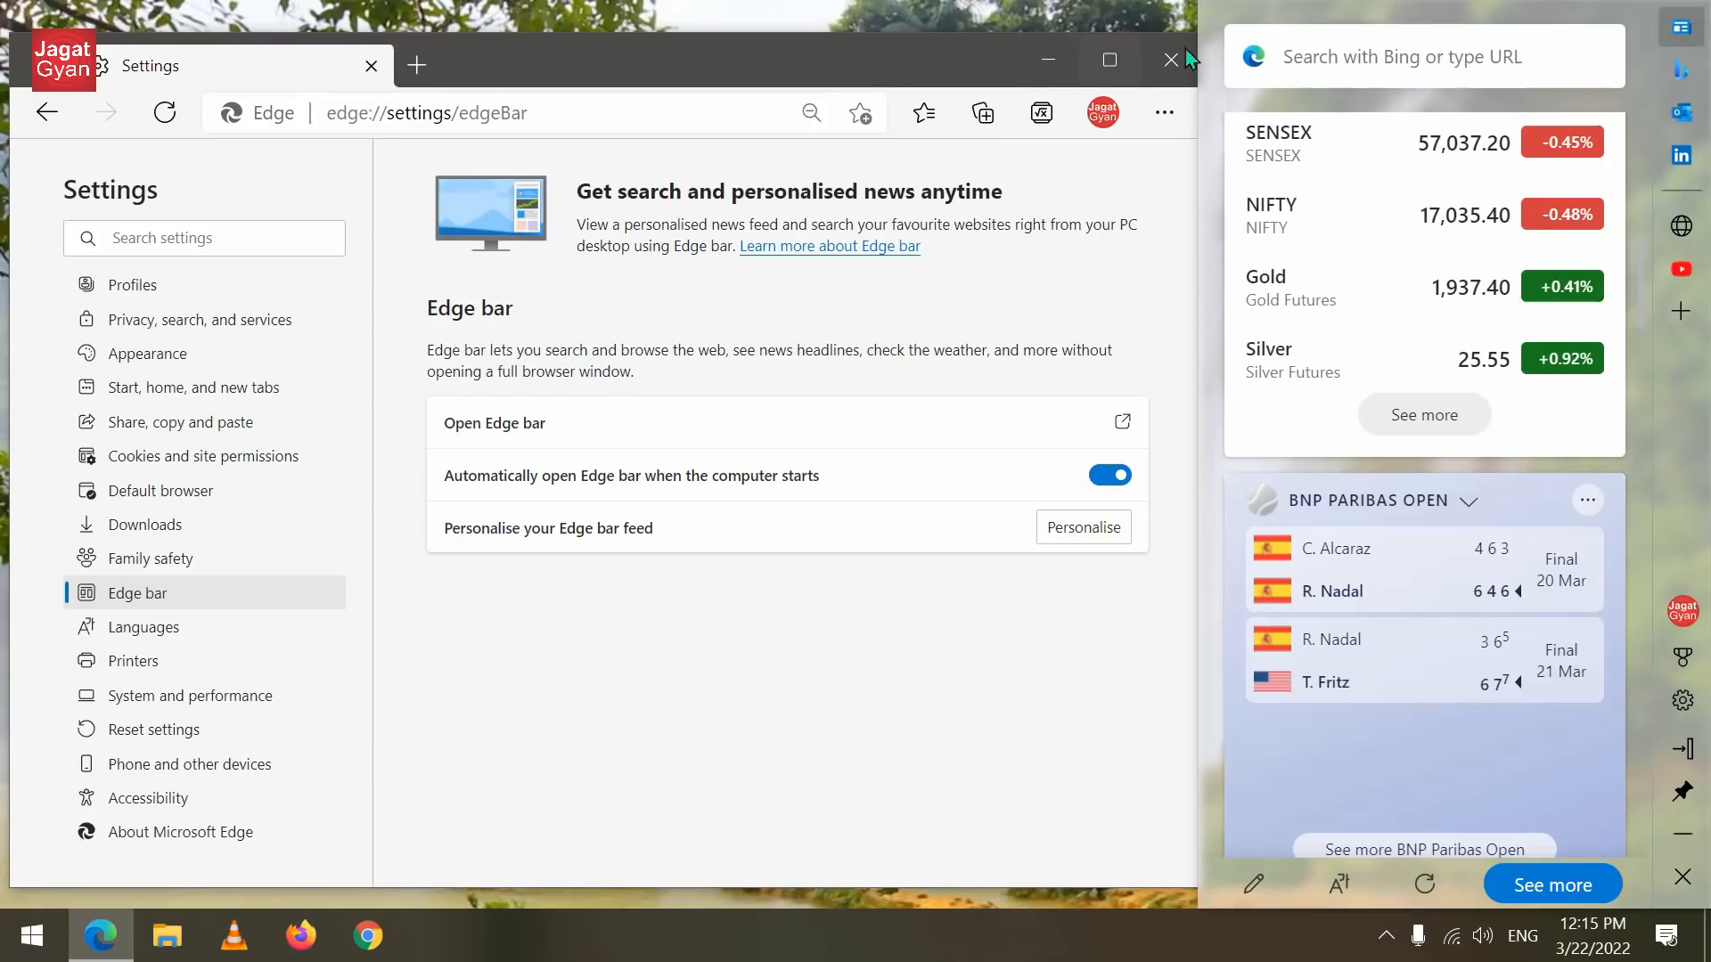
{"action": "left_click", "coordinate": [1174, 59]}
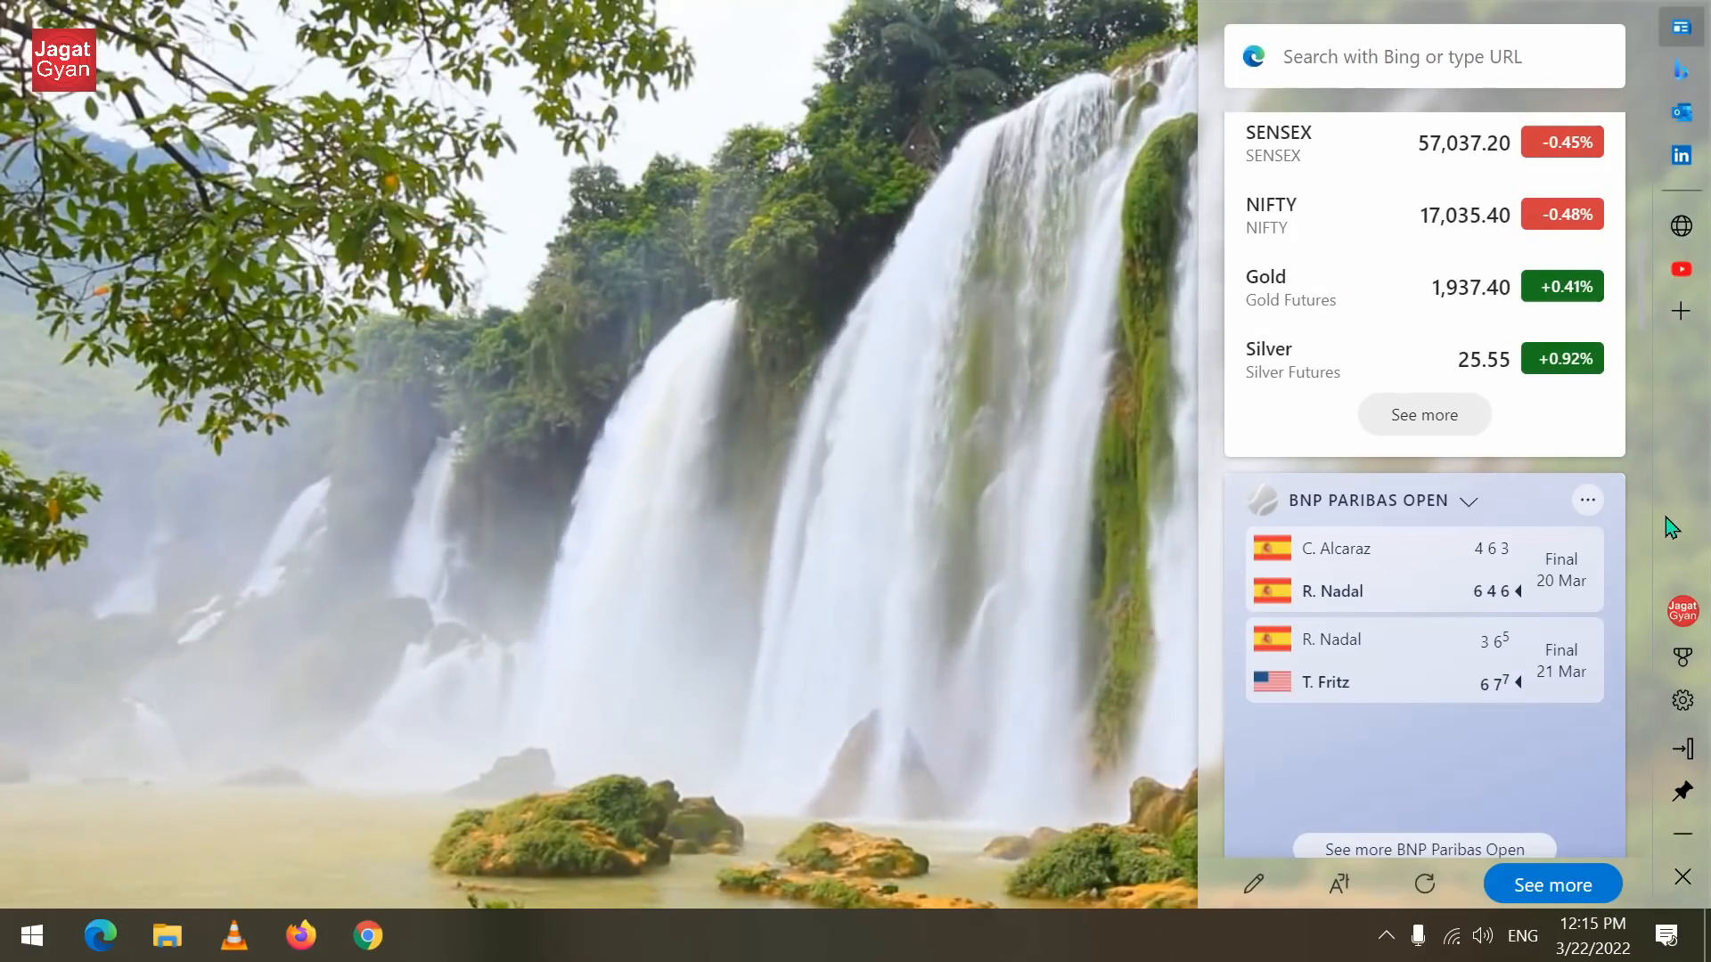
Step: Collapse the Edge bar to its icon strip and open VLC media player beside it
{"action": "scroll", "coordinate": [1651, 560], "scroll_direction": "down", "scroll_amount": 1}
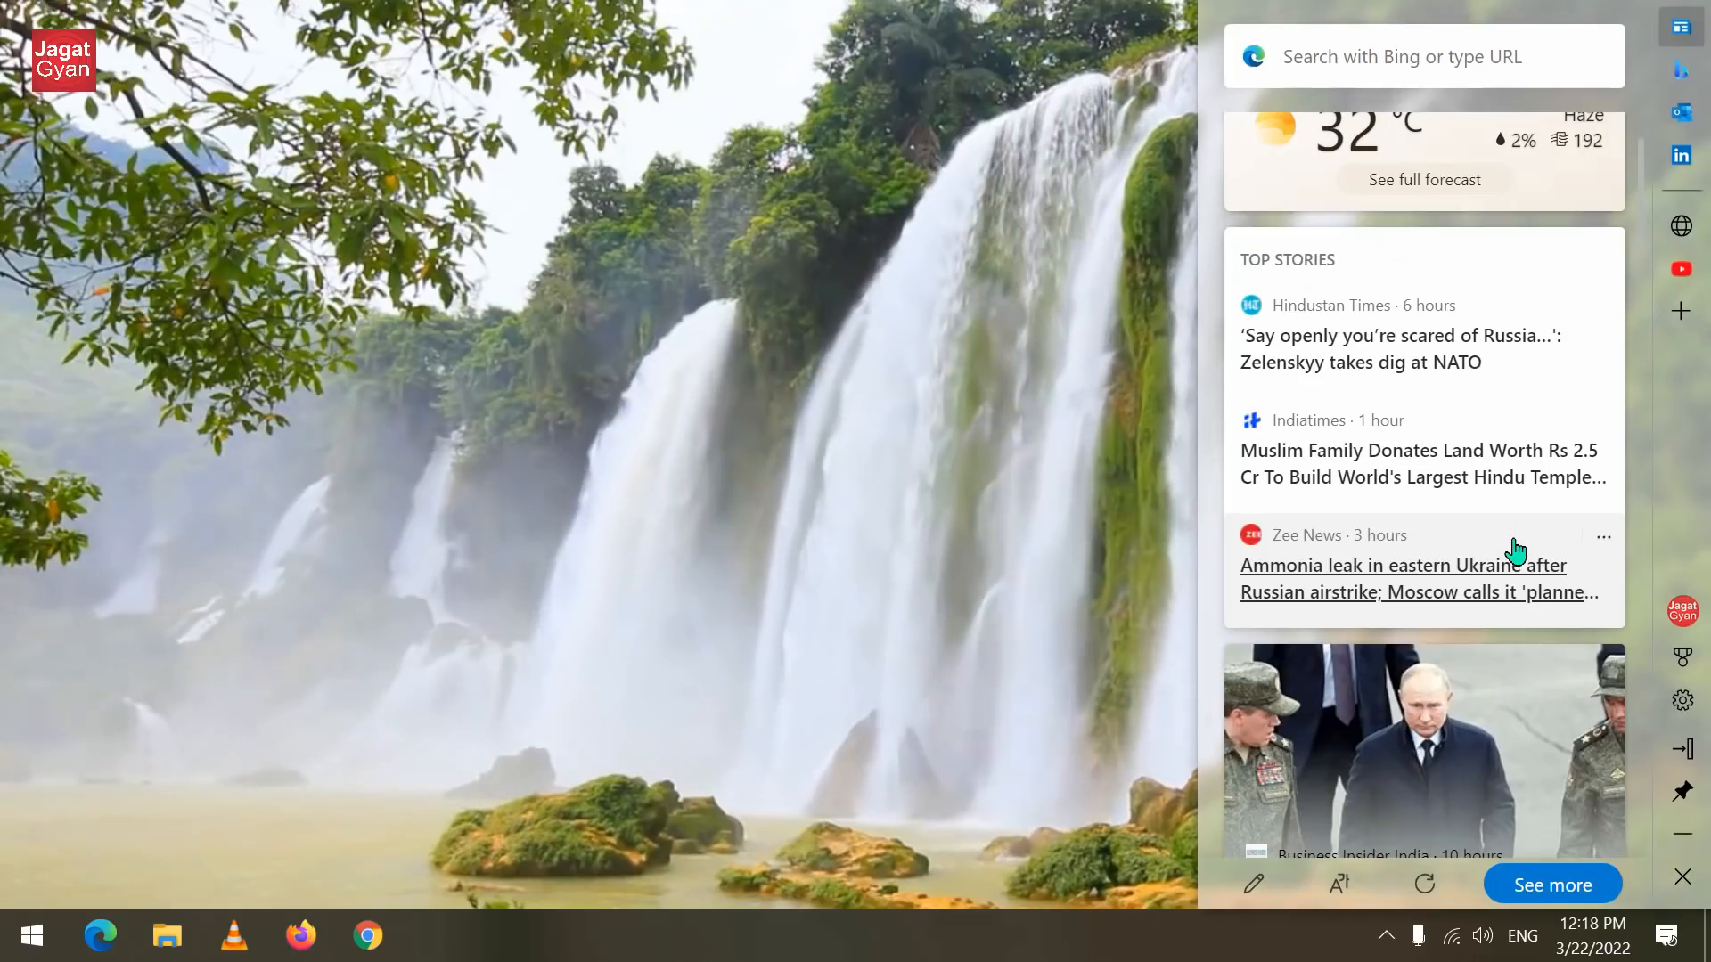
{"action": "scroll", "coordinate": [1516, 553], "scroll_direction": "down", "scroll_amount": 4}
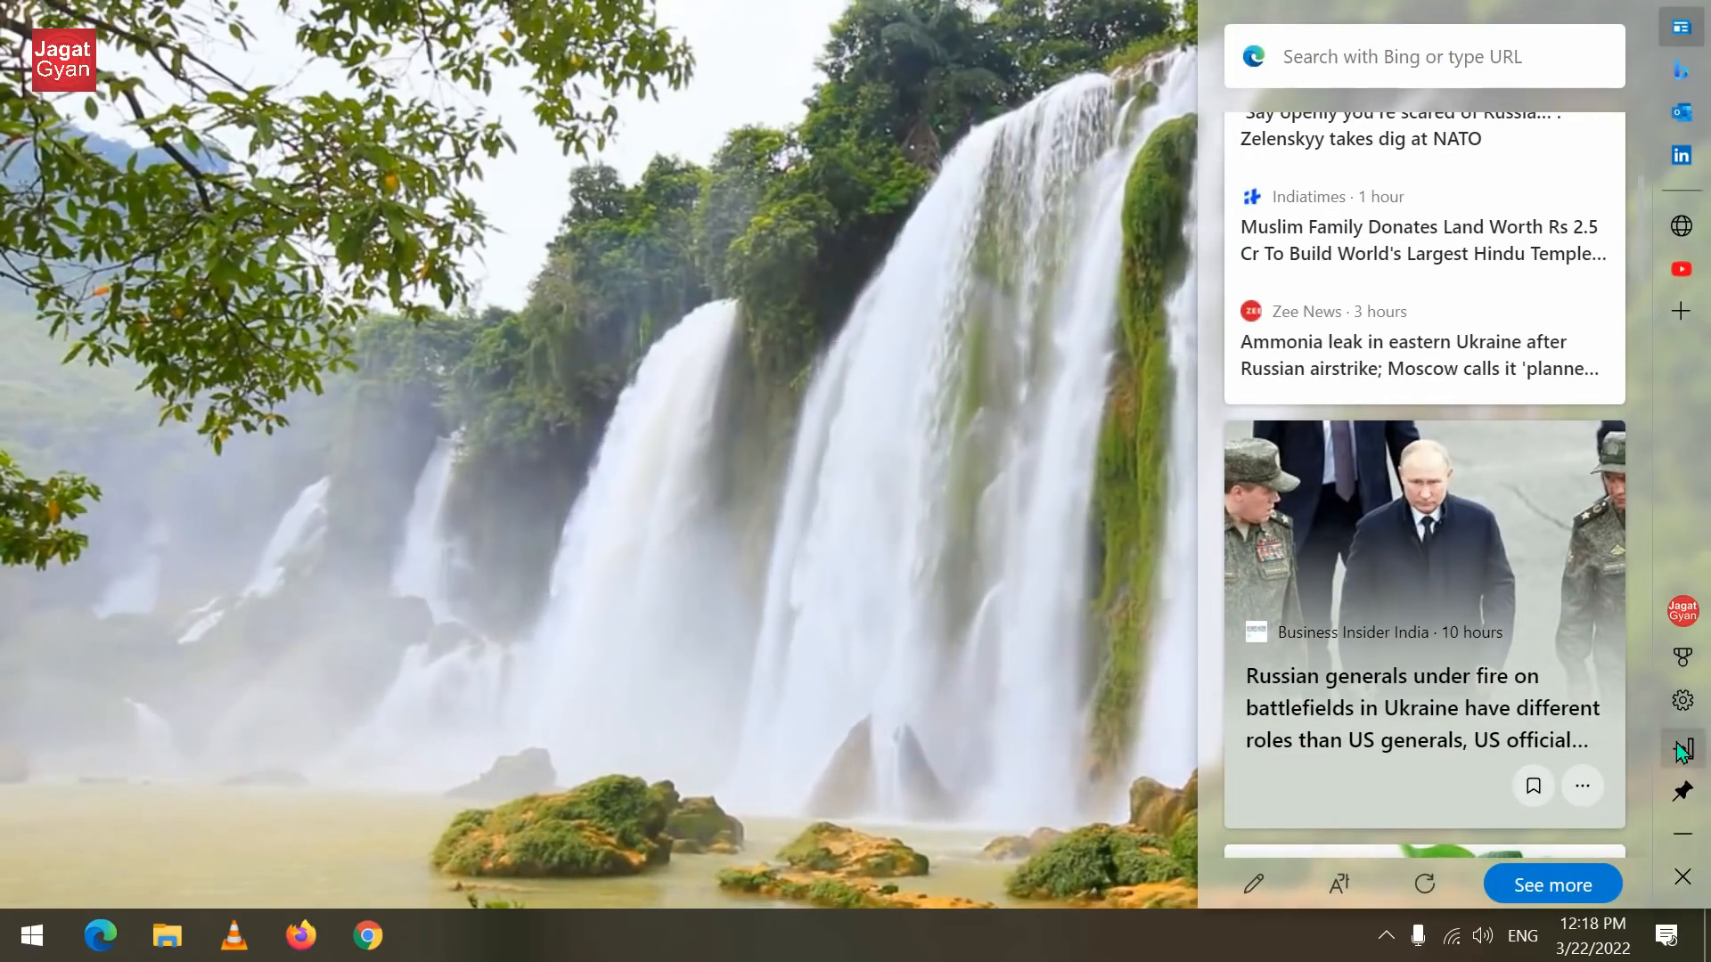
{"action": "left_click", "coordinate": [1684, 758]}
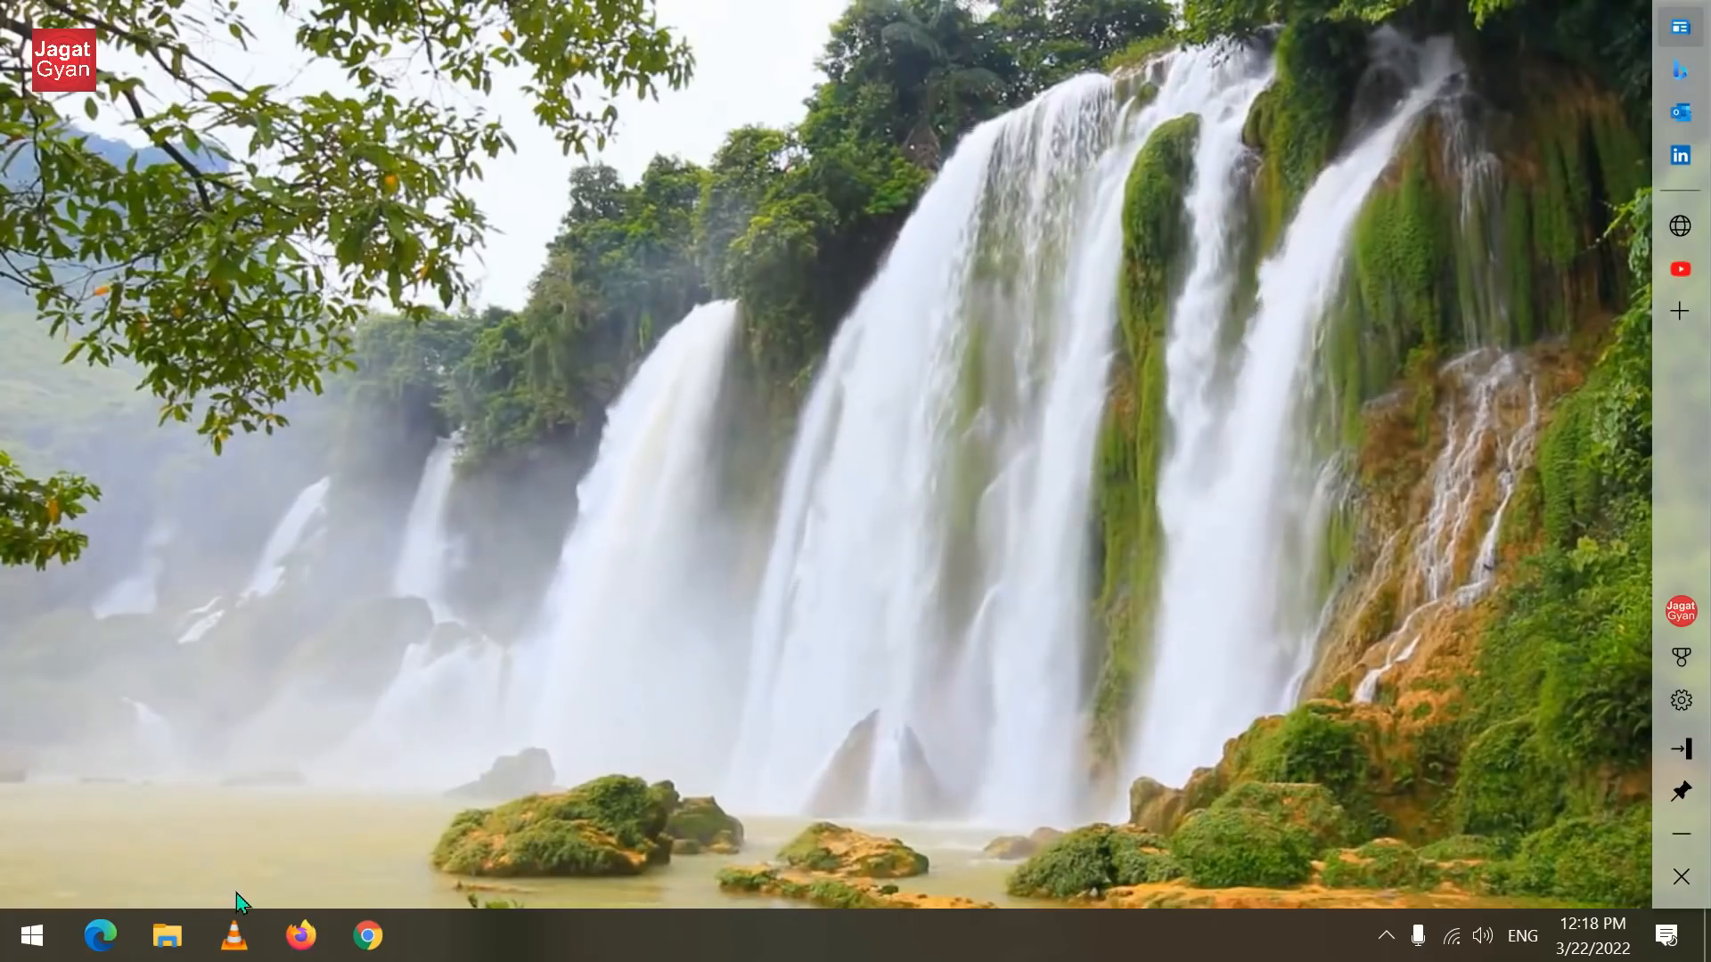
{"action": "left_click", "coordinate": [249, 926]}
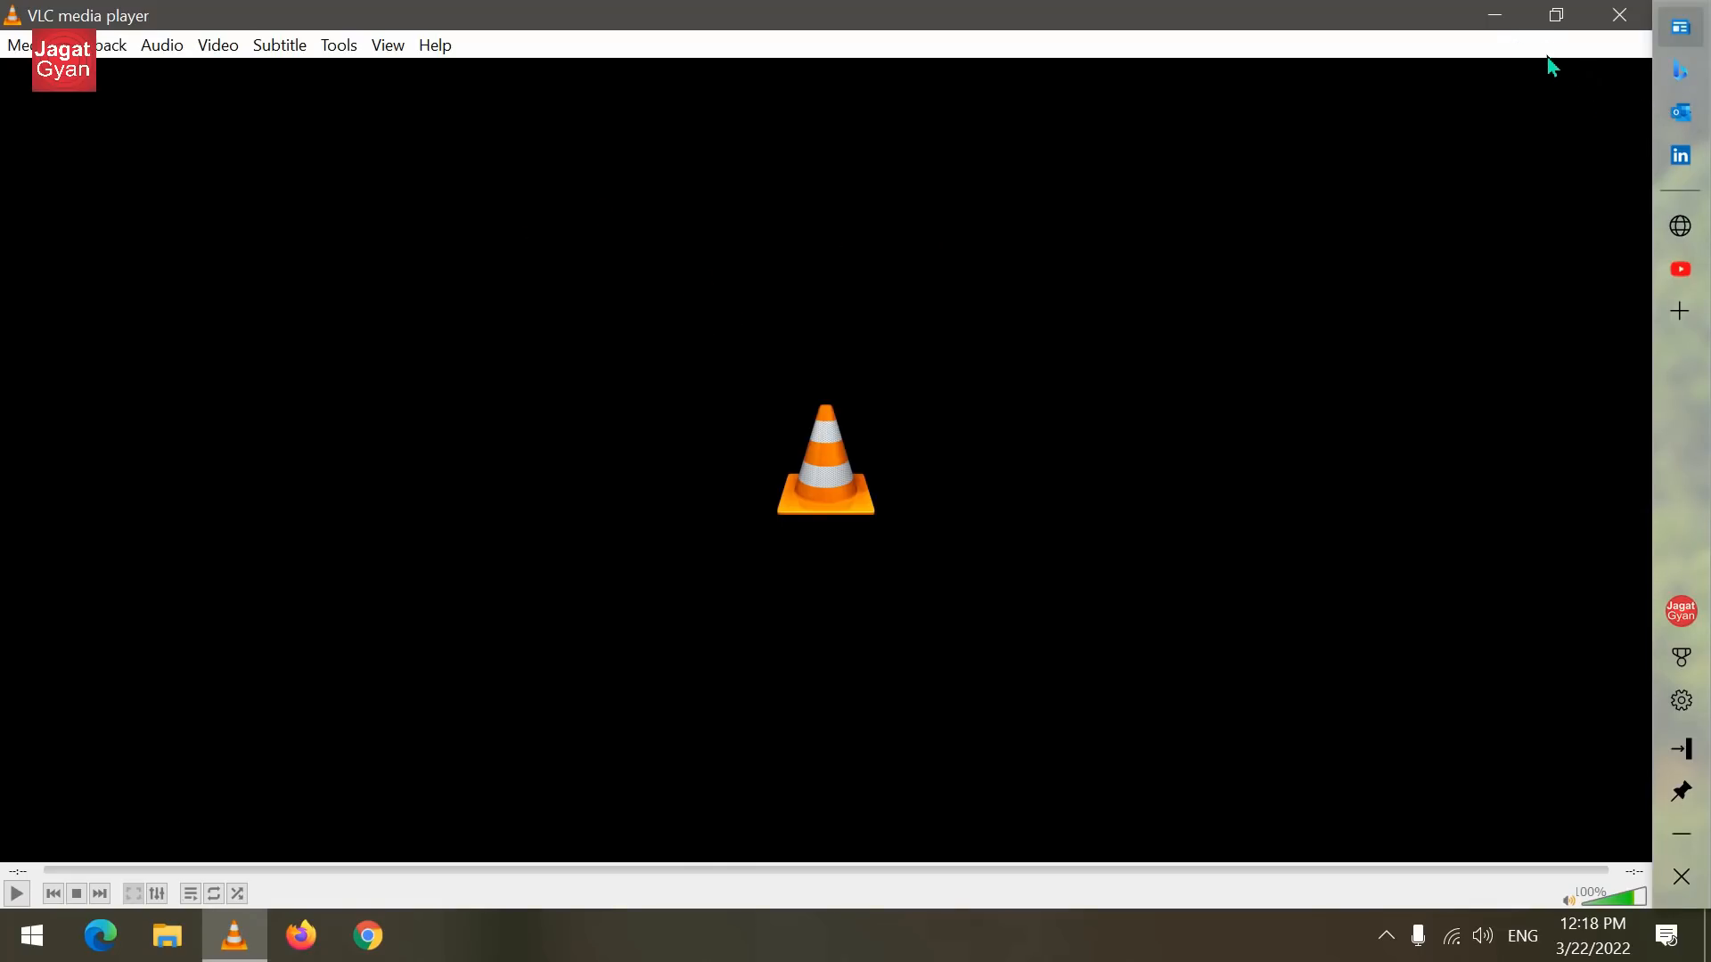
Step: Show the Edge bar's YouTube feed over VLC media player, browse it briefly, and close VLC
{"action": "left_click", "coordinate": [1676, 276]}
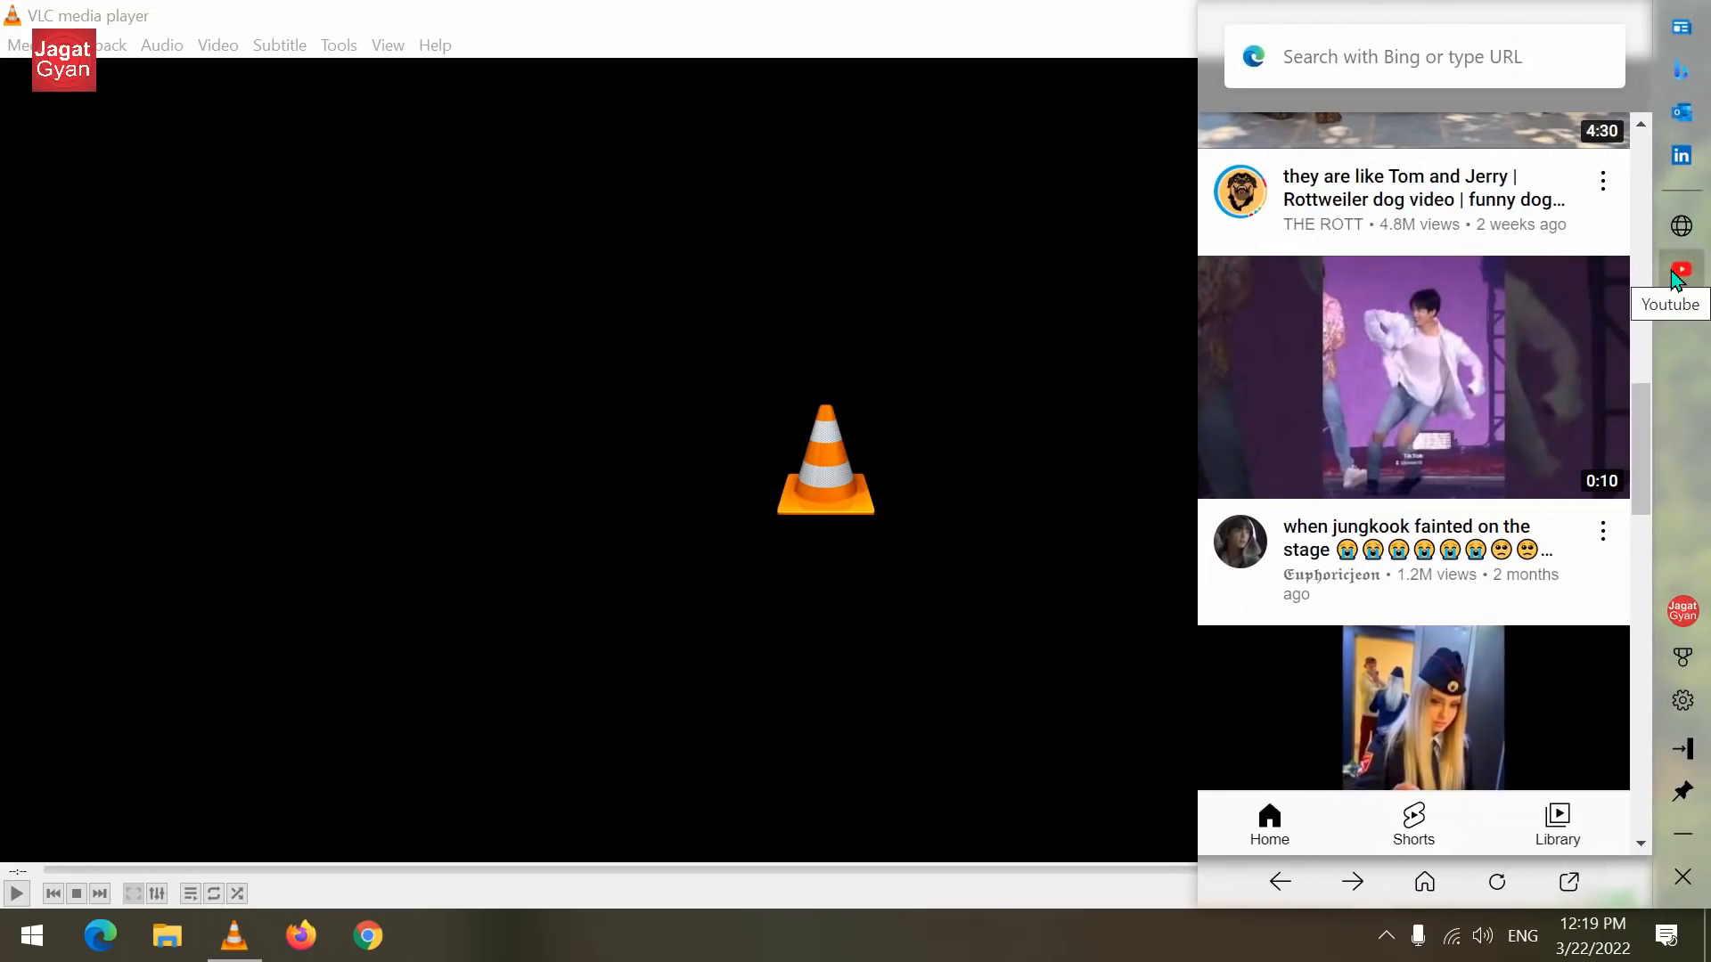
{"action": "scroll", "coordinate": [1501, 540], "scroll_direction": "down", "scroll_amount": 3}
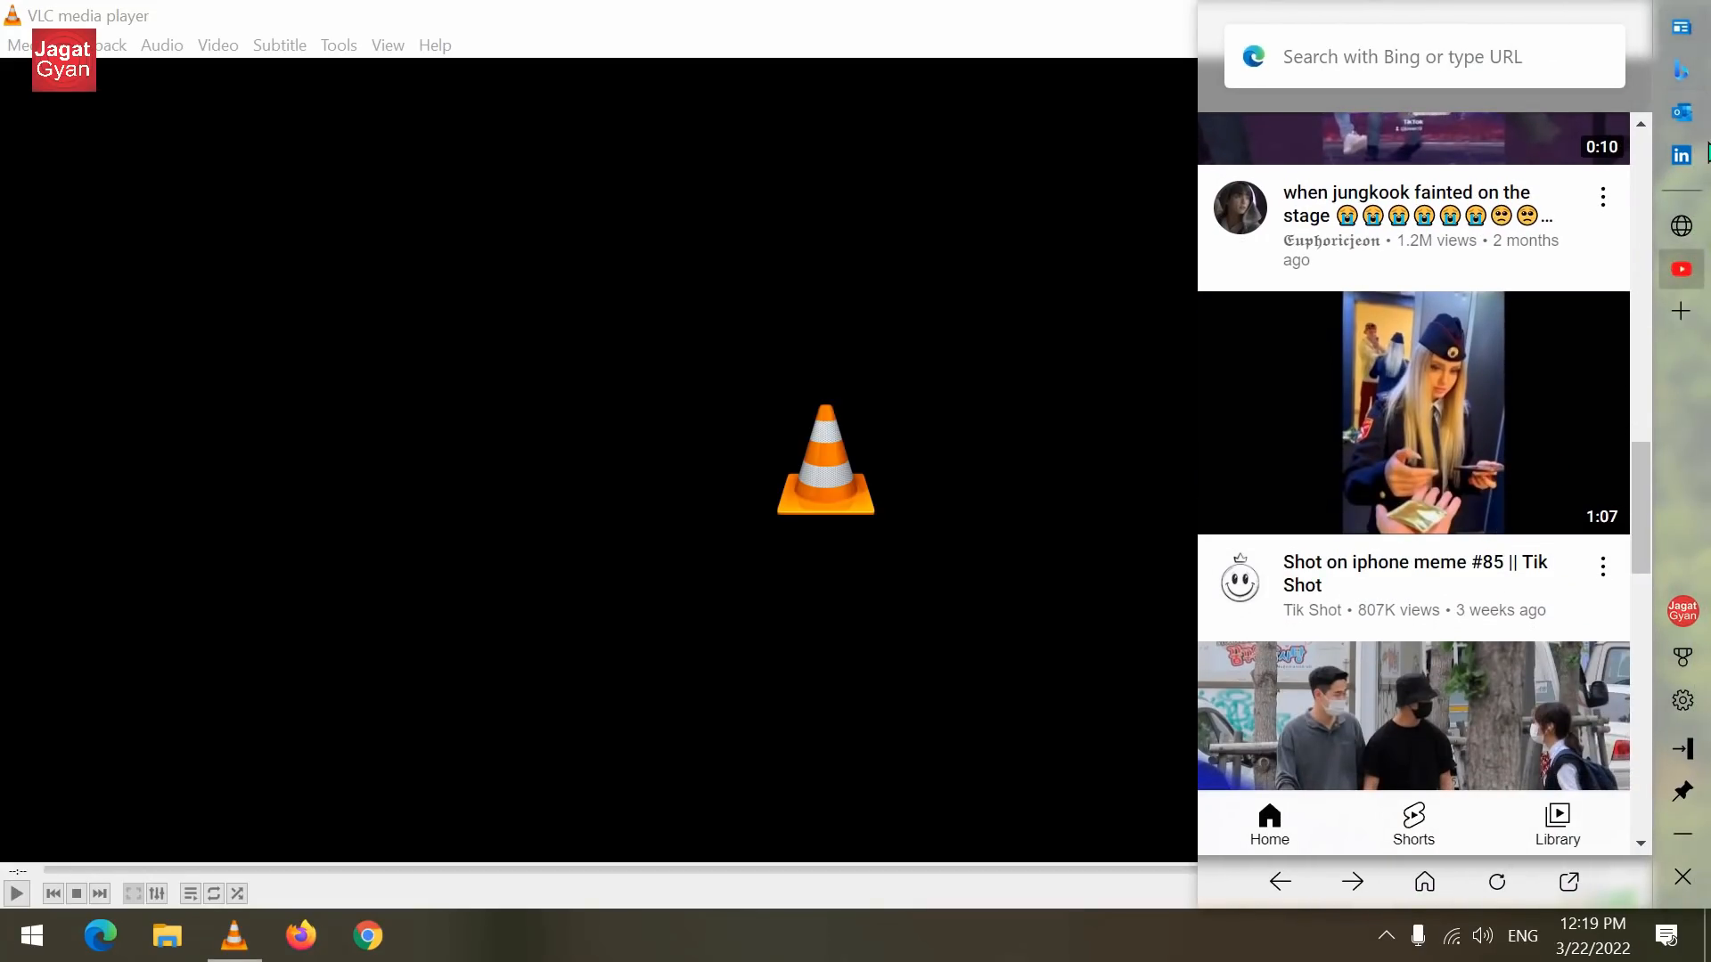
{"action": "left_click", "coordinate": [1081, 83]}
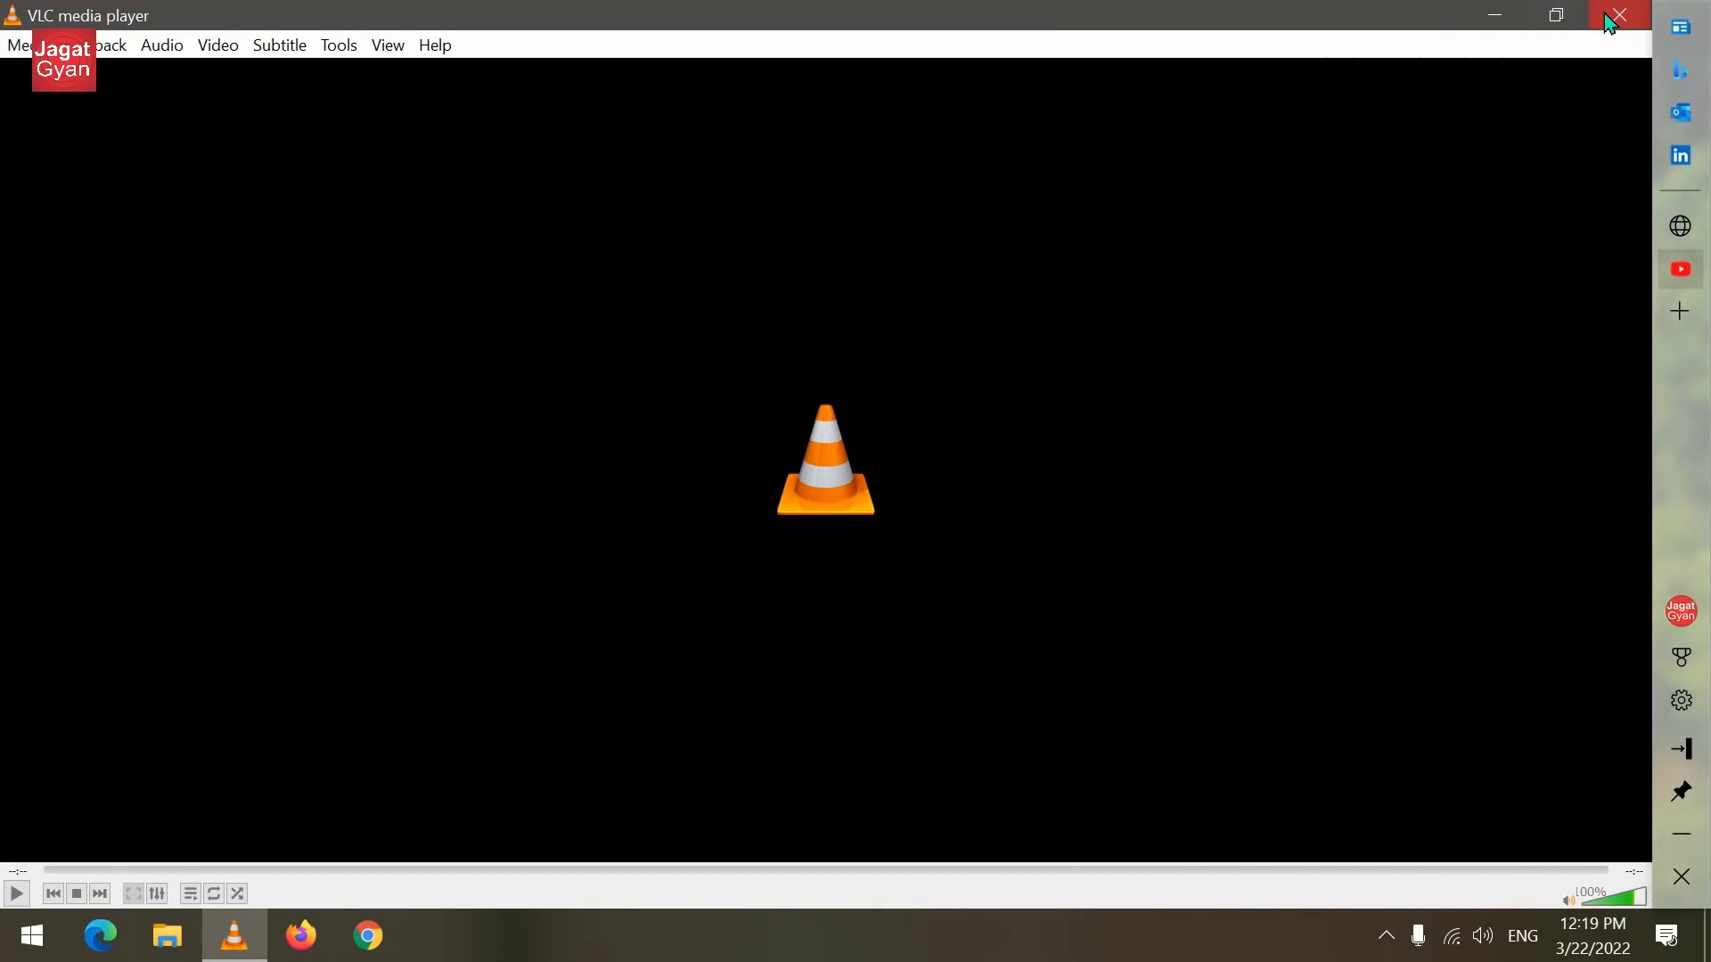
{"action": "left_click", "coordinate": [1608, 20]}
Step: Keep the Edge bar's pane expanded again, and move the bar to the desktop's left edge and back to the right edge
{"action": "left_click", "coordinate": [1680, 753]}
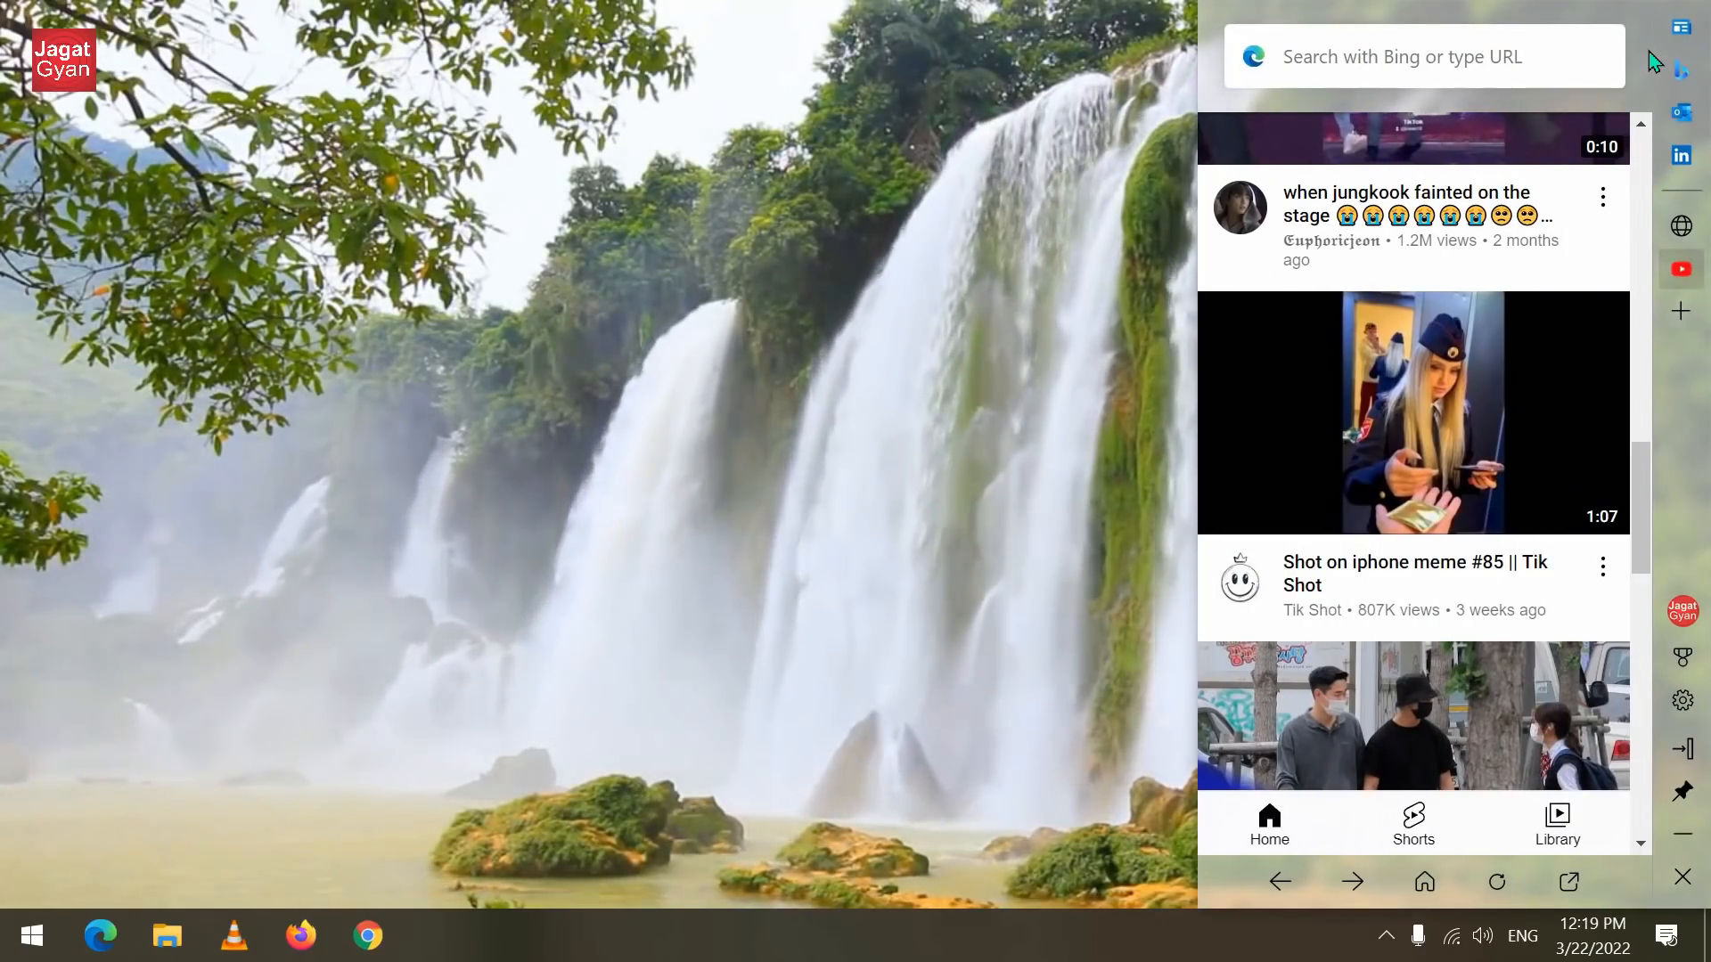
{"action": "left_click_drag", "start_coordinate": [1649, 51], "coordinate": [3, 163]}
{"action": "left_click_drag", "start_coordinate": [66, 39], "coordinate": [1704, 196]}
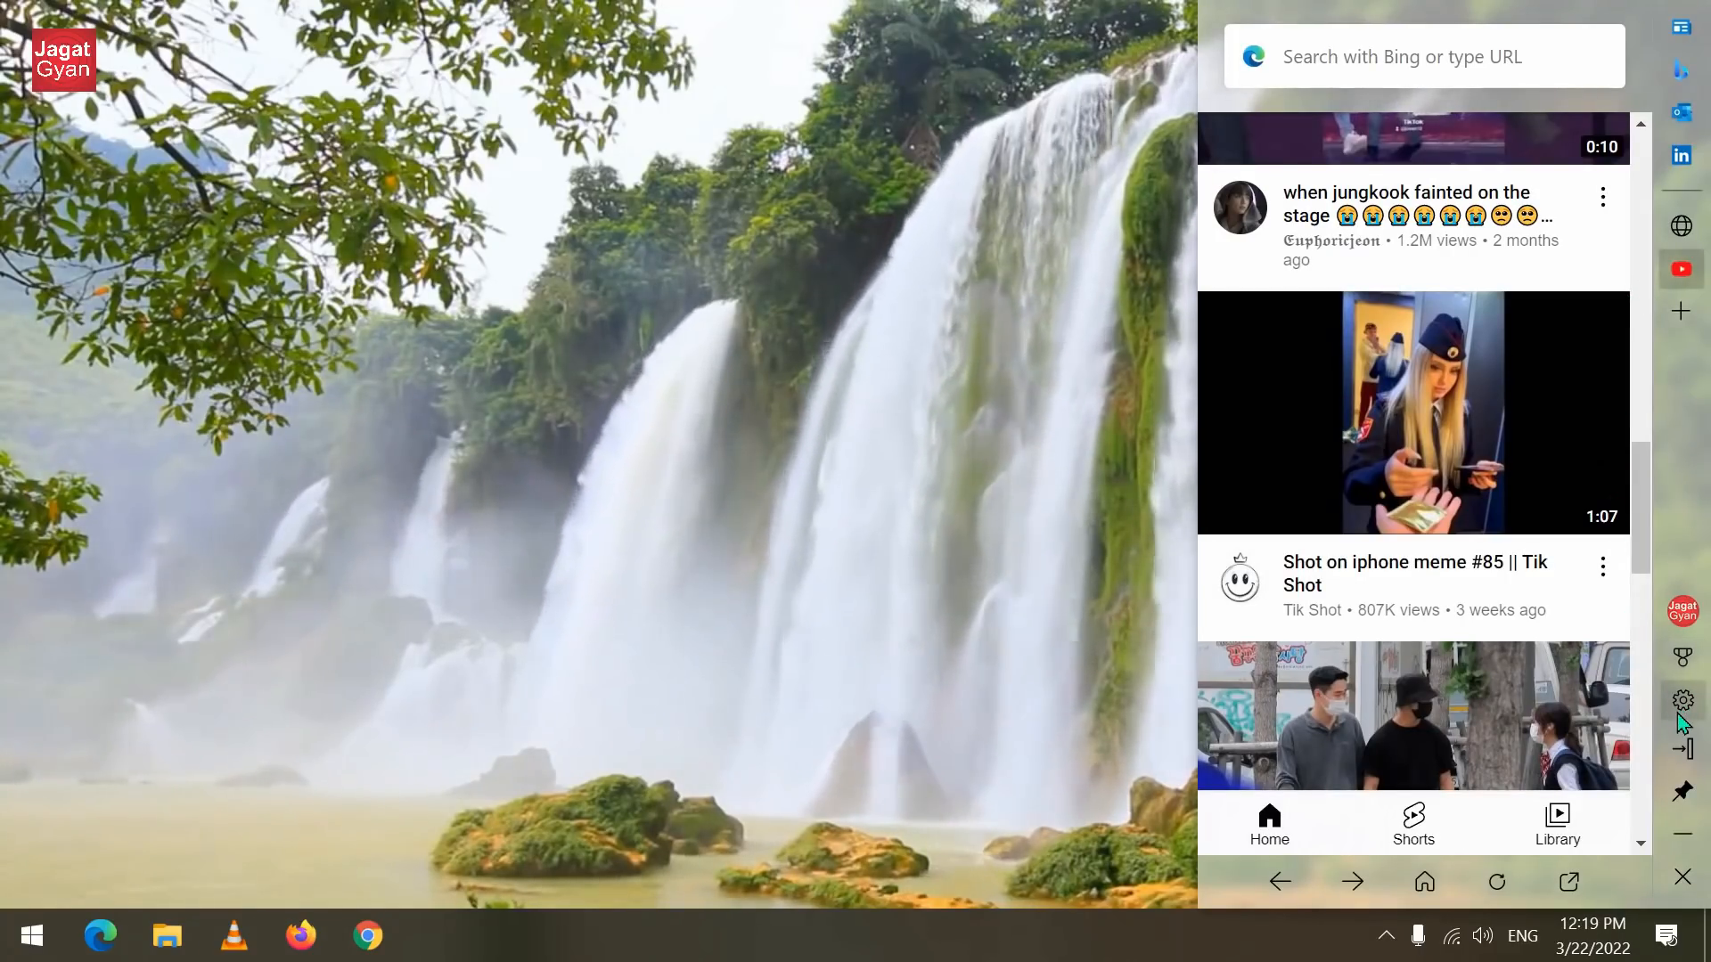
Step: Switch the Edge bar to the search only layout and move the floating search bar near the top of the desktop
{"action": "left_click", "coordinate": [1682, 702]}
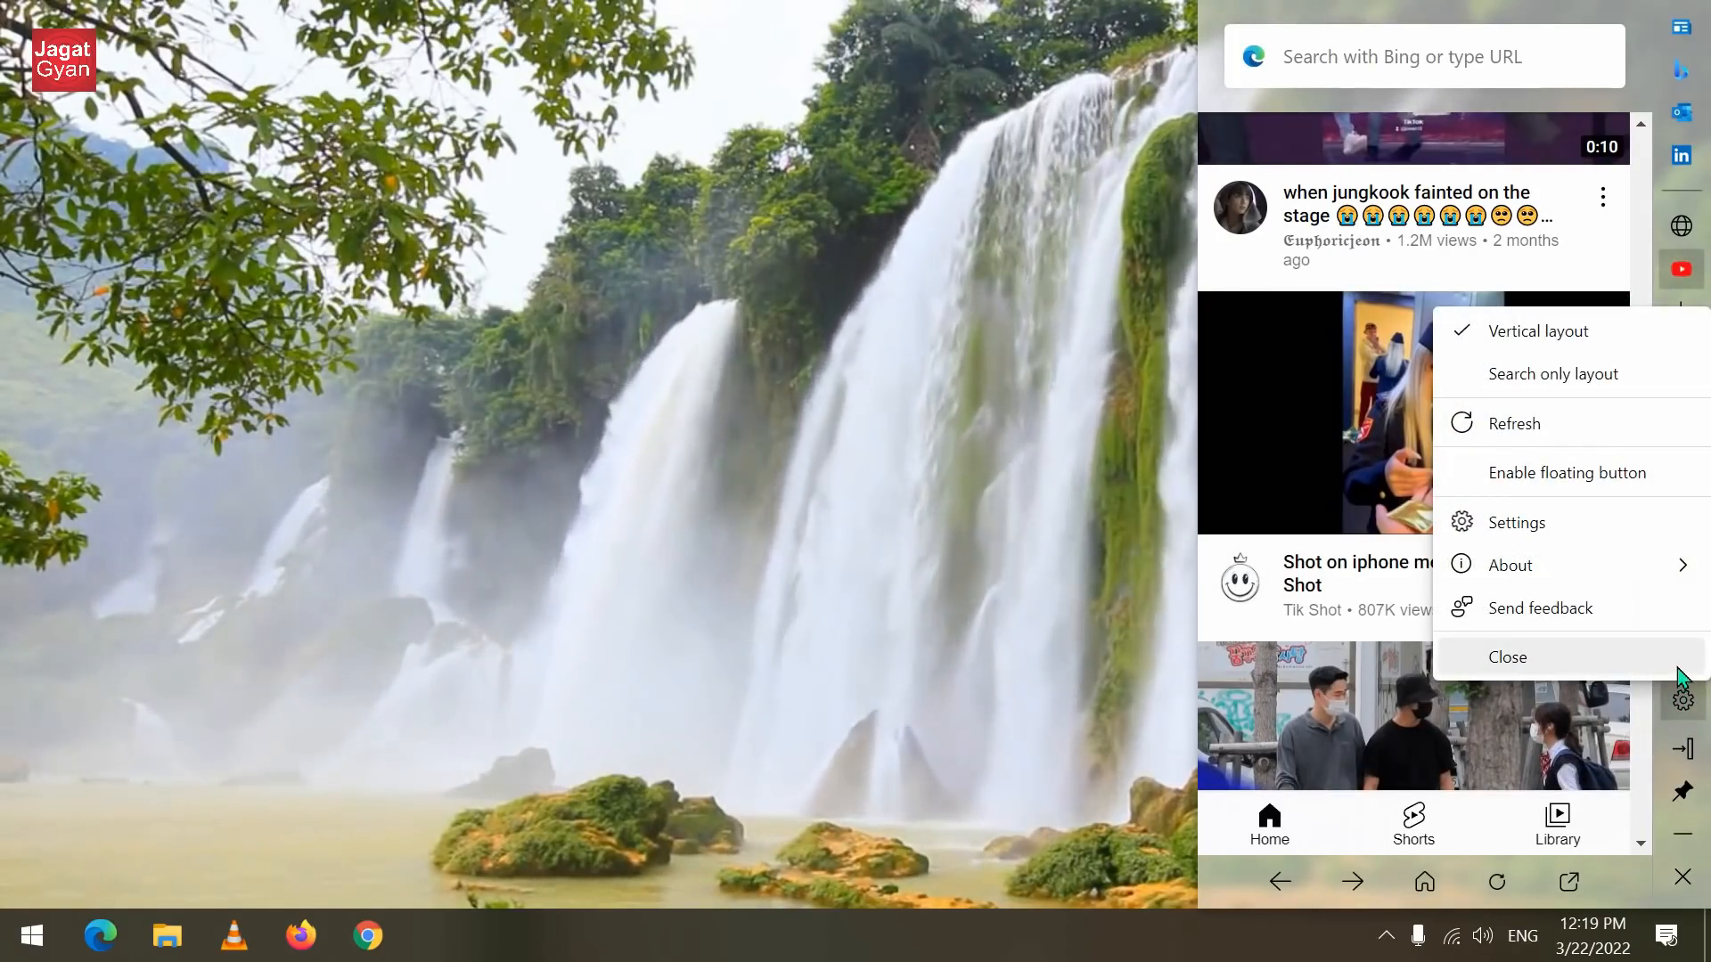
{"action": "left_click", "coordinate": [1569, 374]}
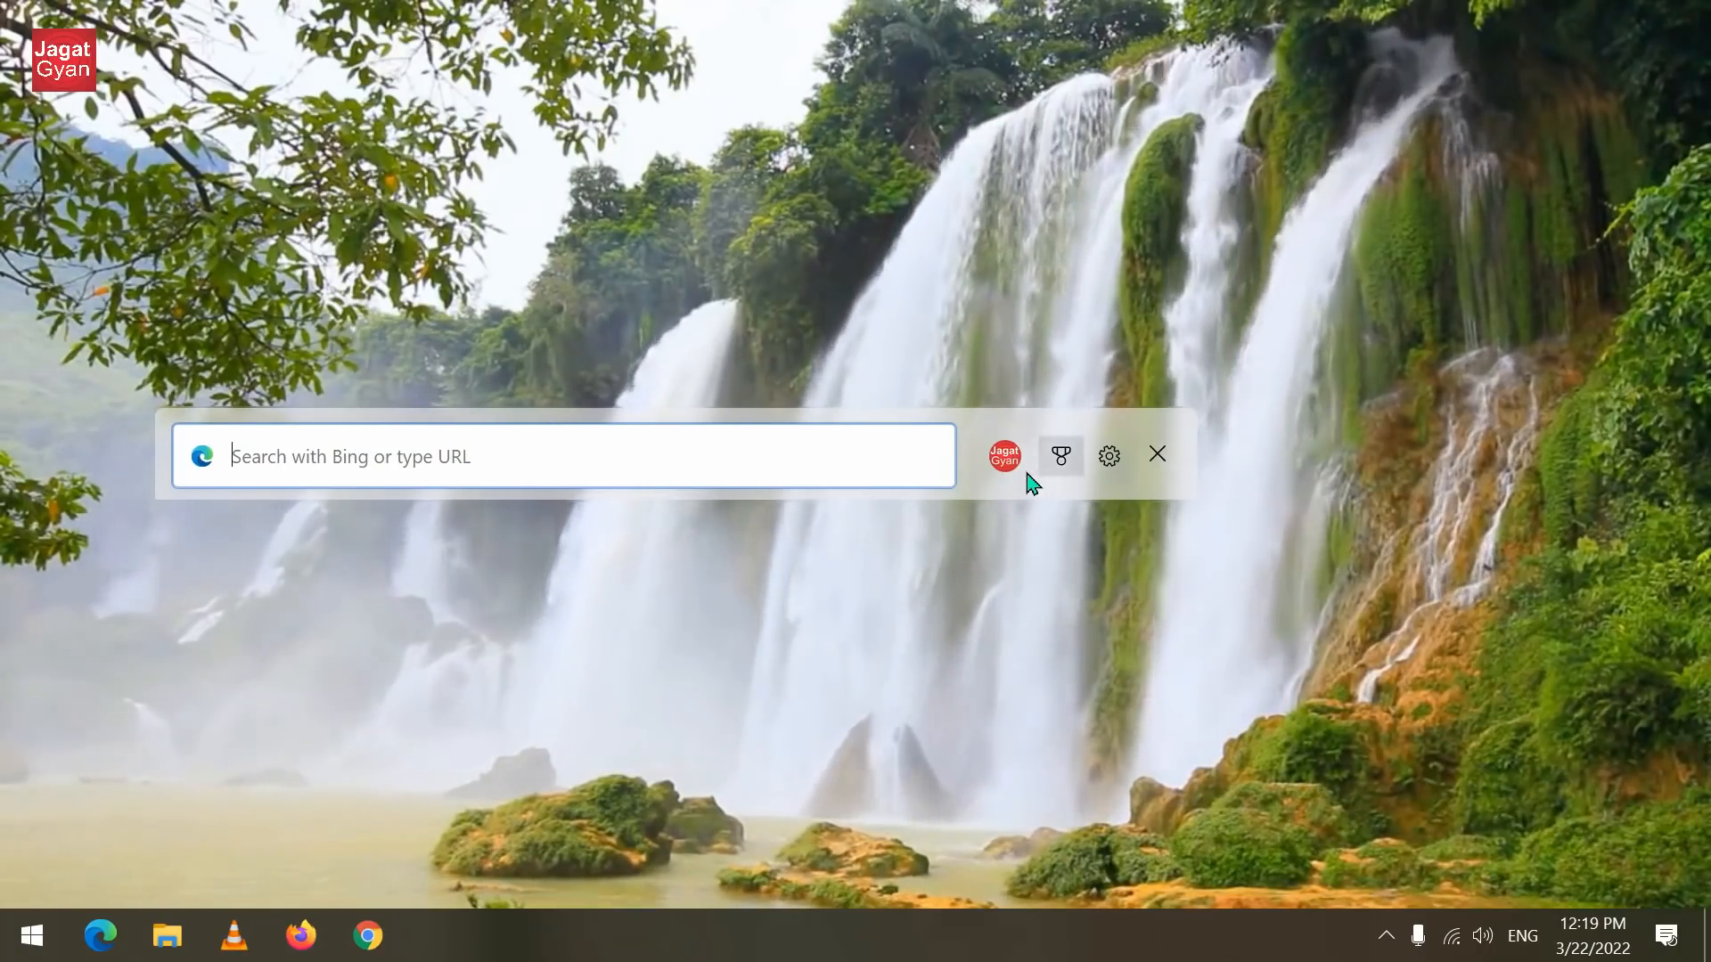
{"action": "left_click_drag", "start_coordinate": [1004, 508], "coordinate": [1021, 490]}
{"action": "left_click_drag", "start_coordinate": [1122, 340], "coordinate": [1150, 178]}
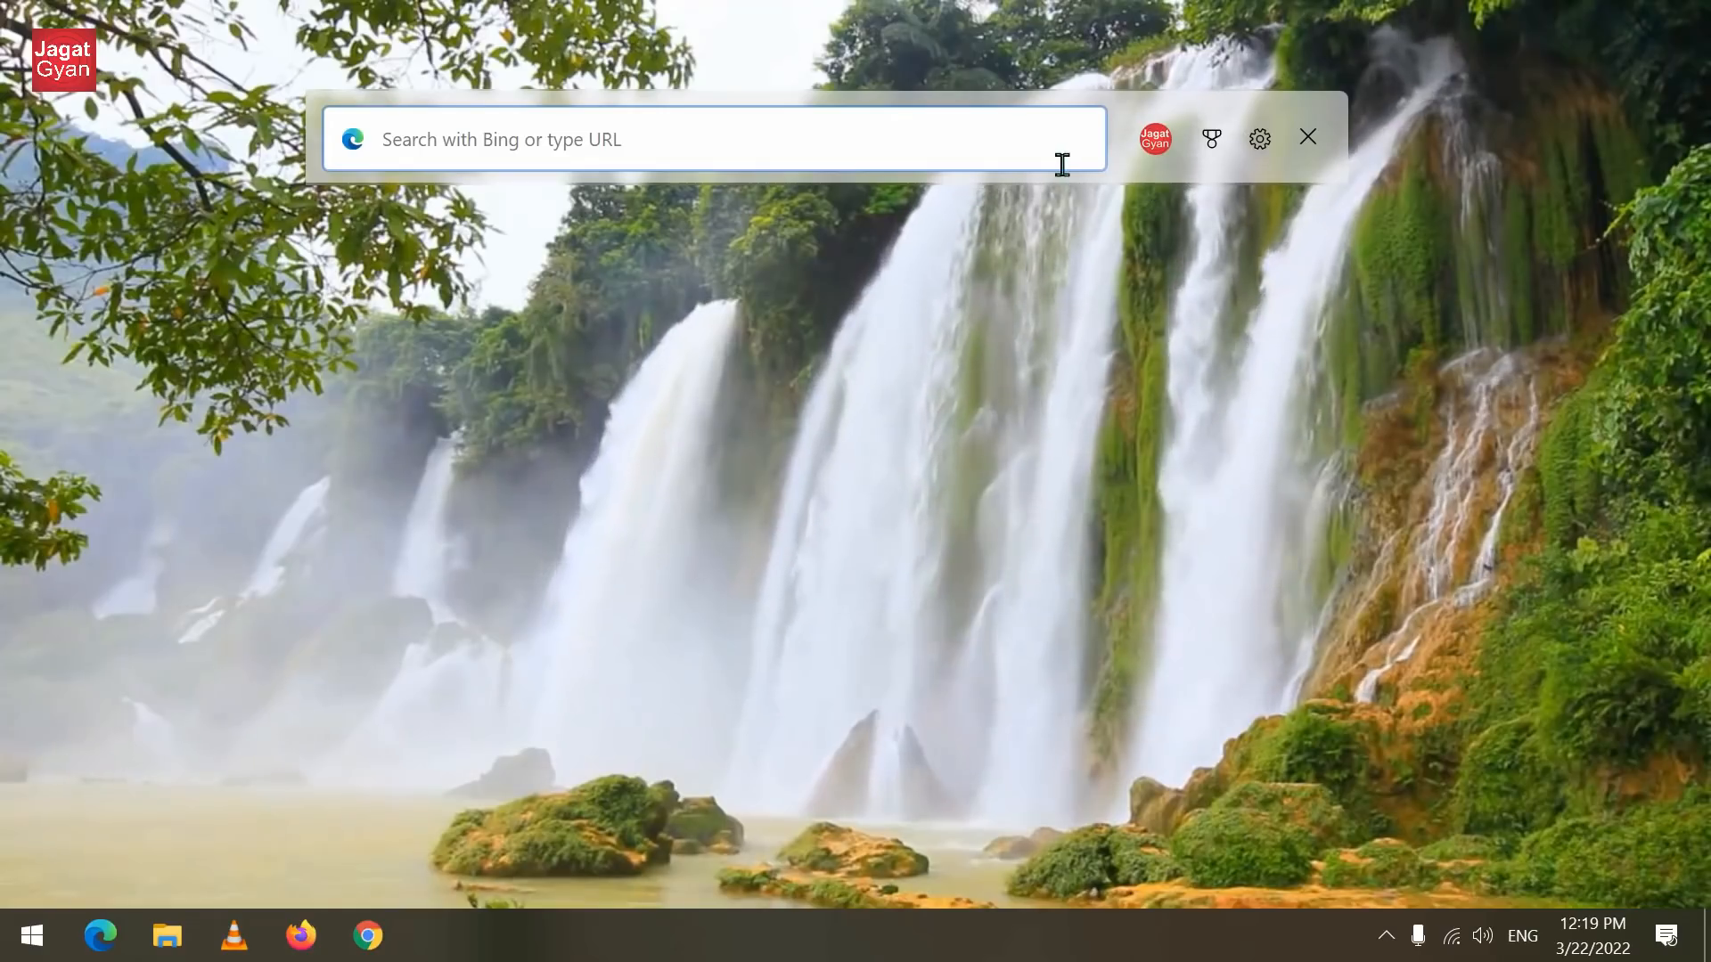
Step: Search for jagat gyan from the floating search bar, and close the results window and the bar
{"action": "type", "text": "j"}
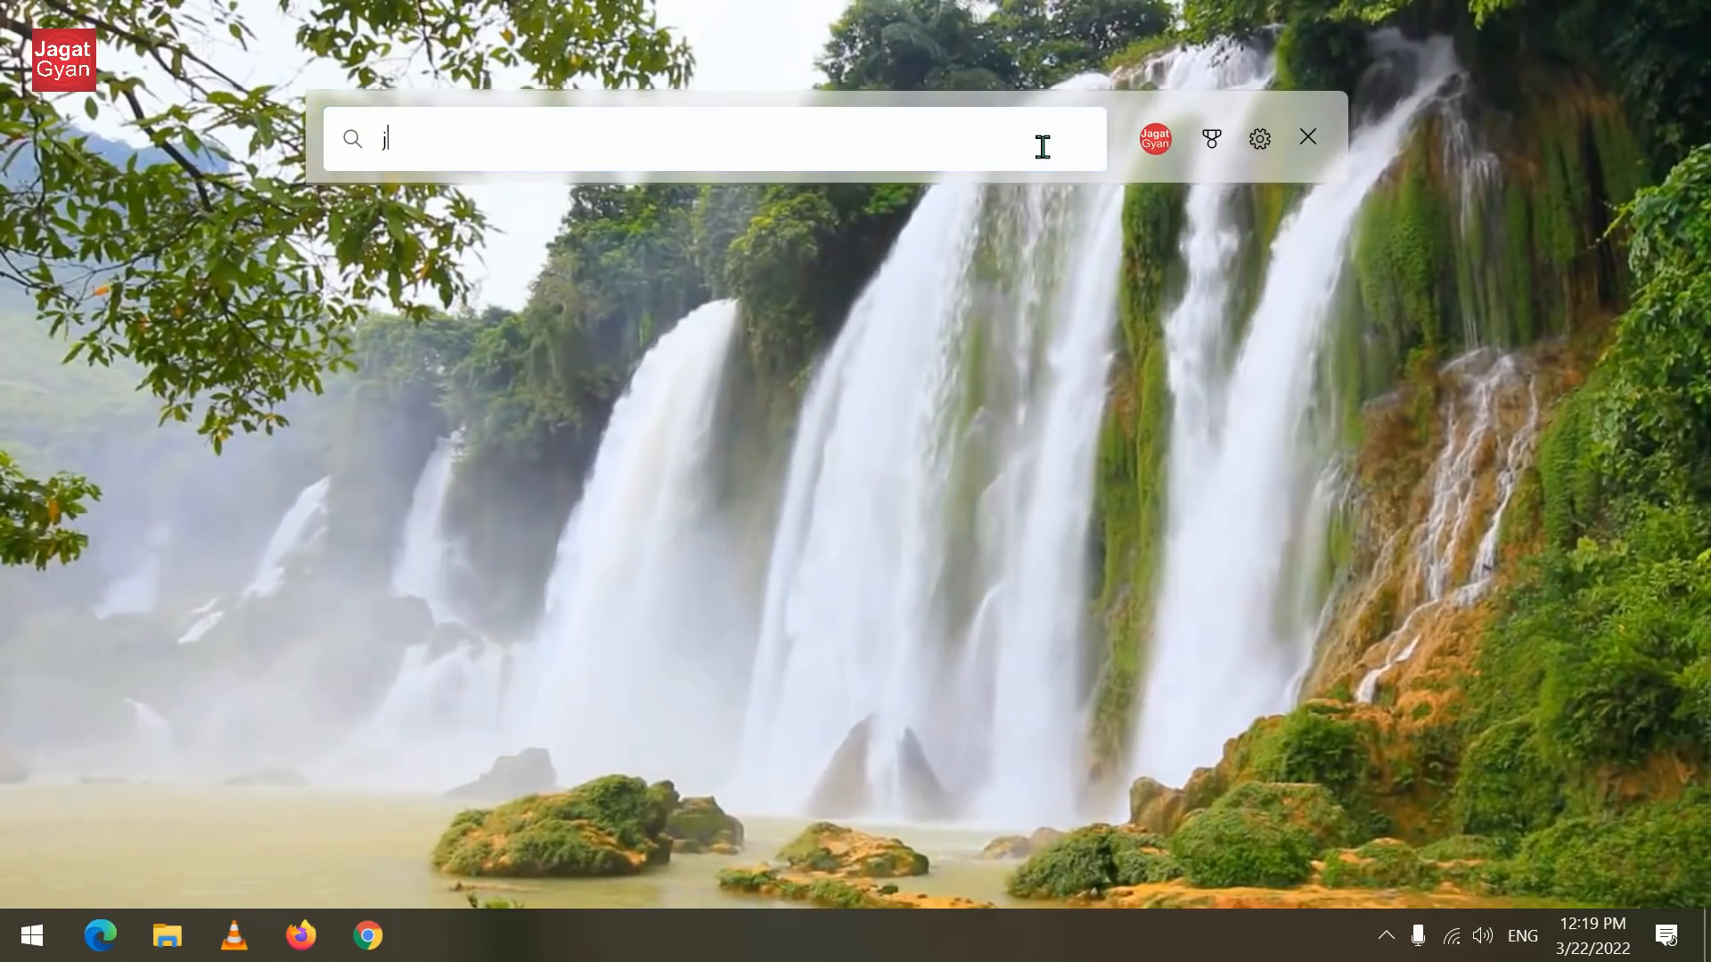
{"action": "type", "text": "agat gyan"}
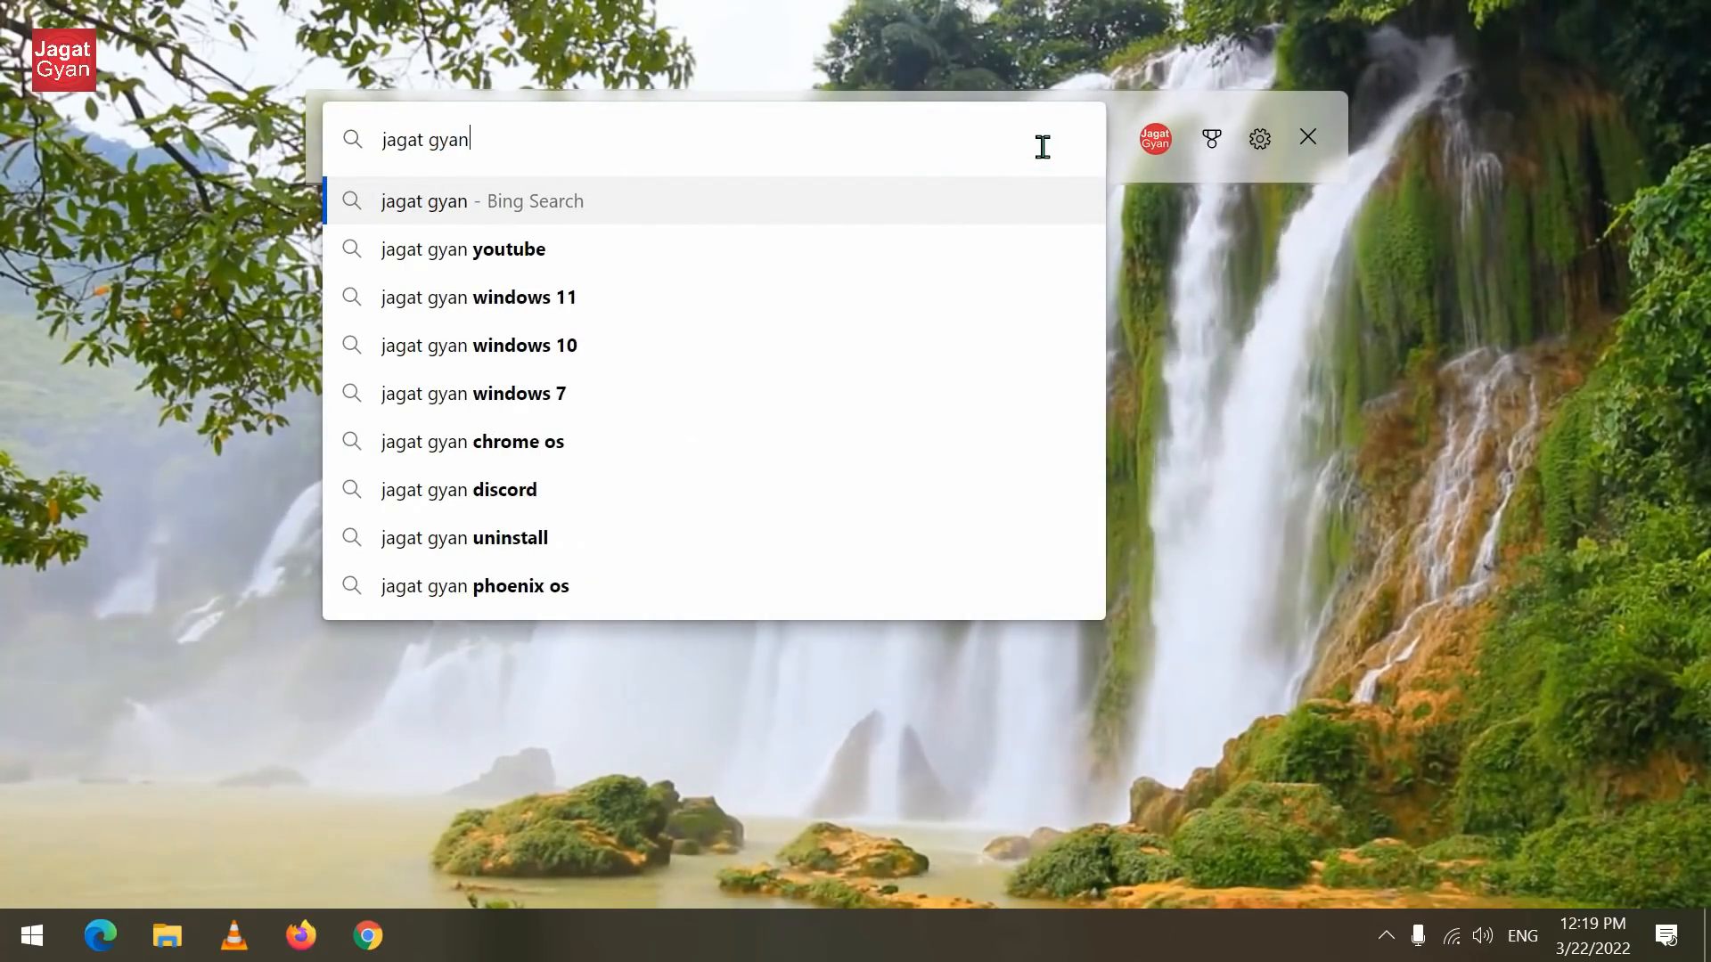
{"action": "key", "text": "Return"}
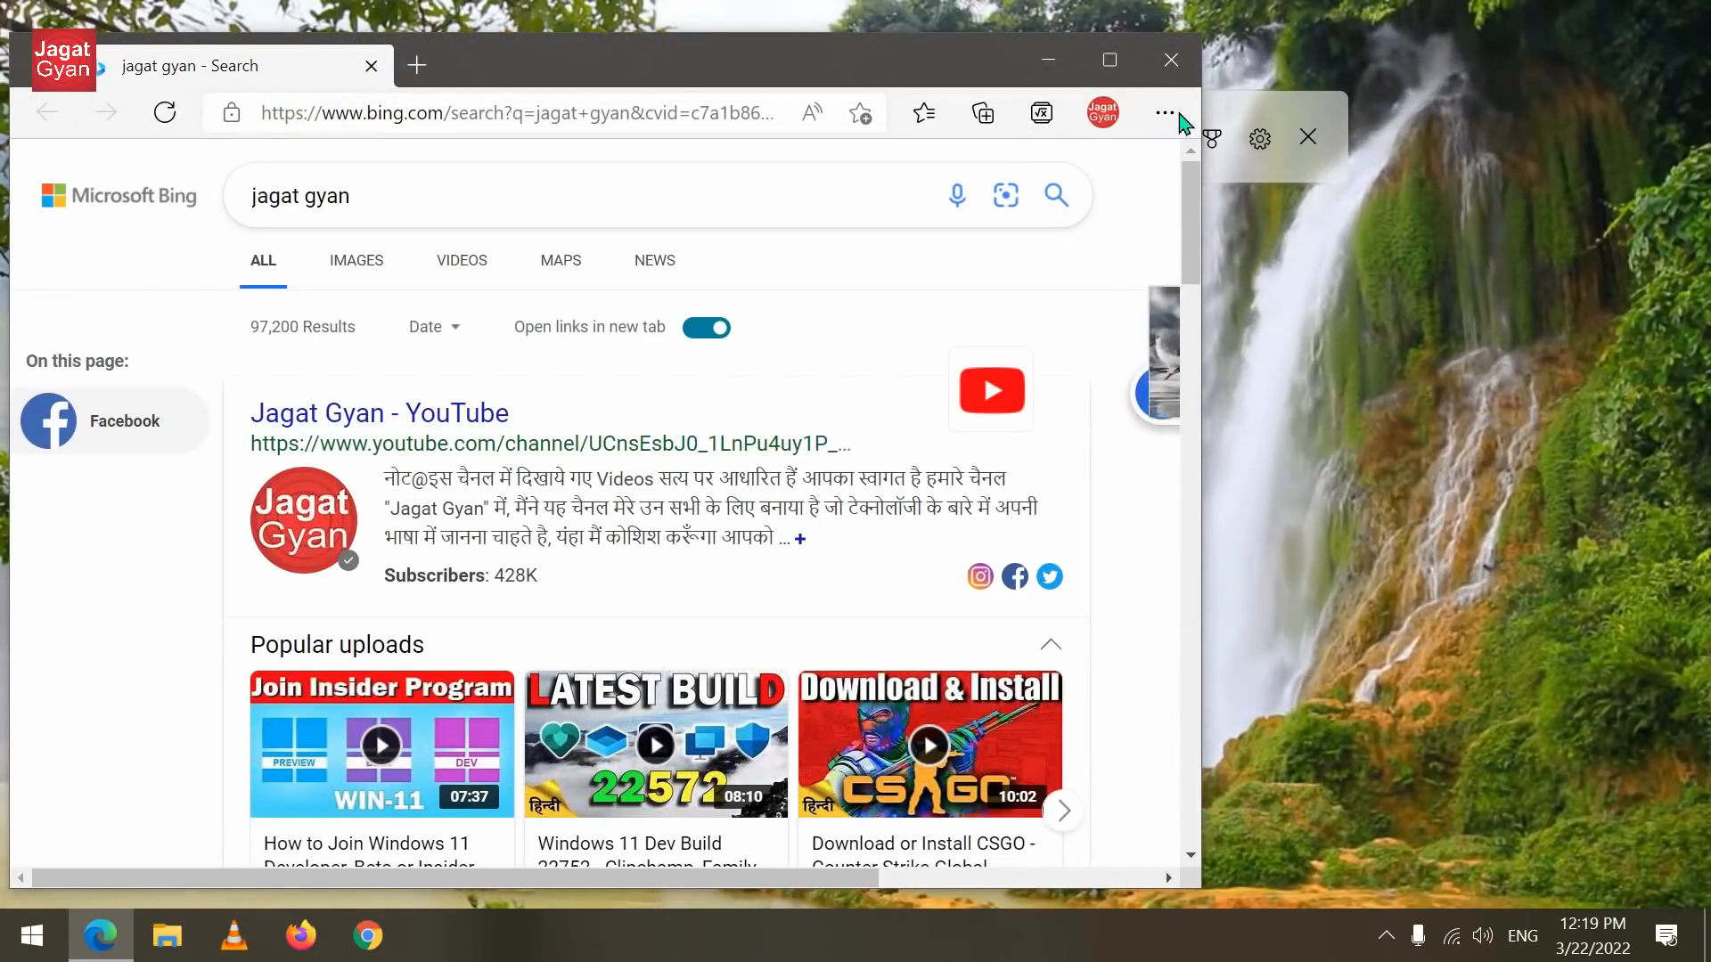
{"action": "left_click", "coordinate": [1176, 62]}
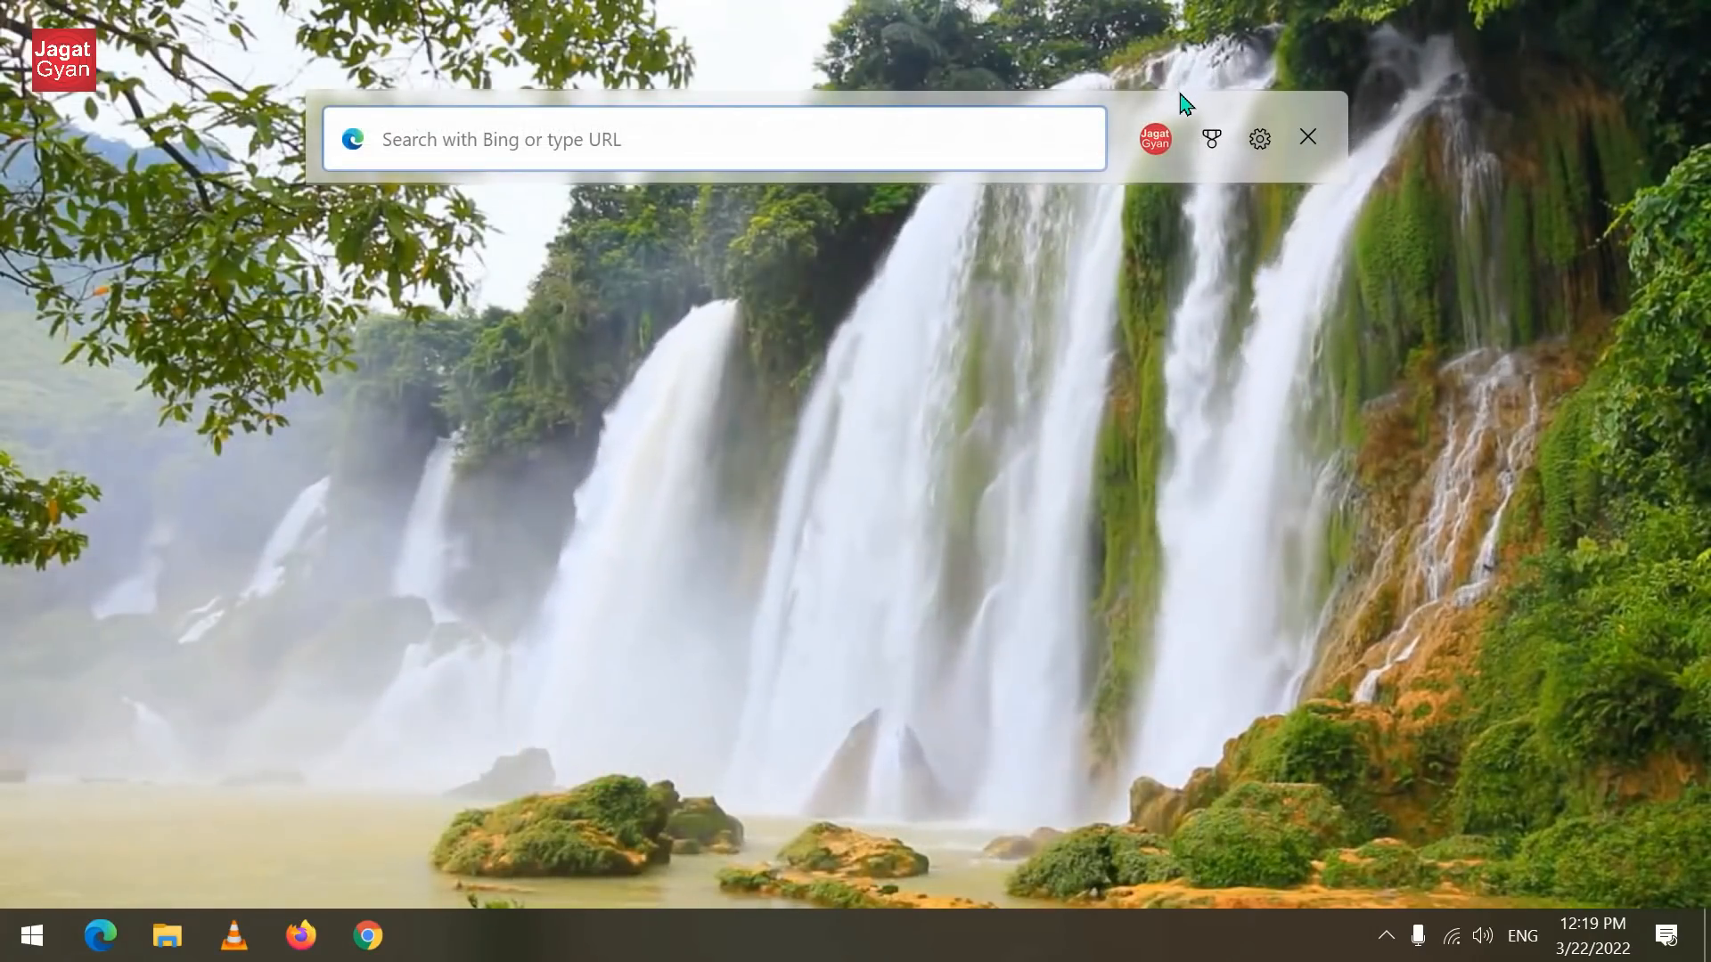
{"action": "left_click", "coordinate": [1307, 138]}
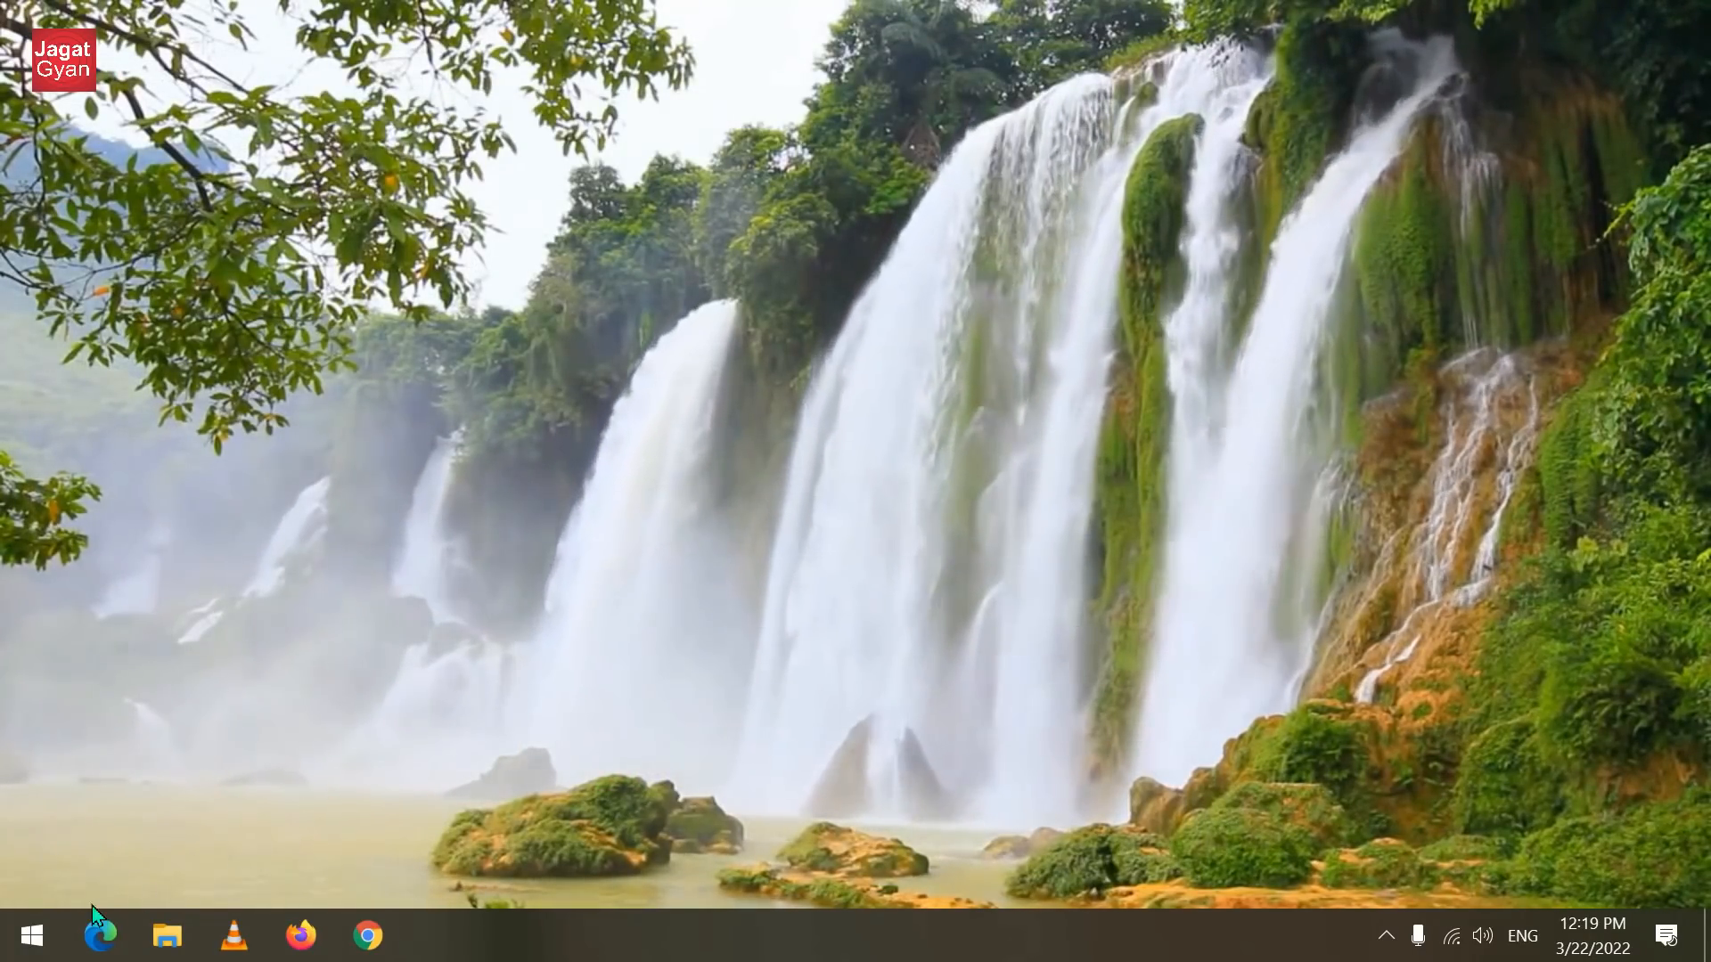
Step: Launch the Edge browser in a wider window and turn on efficiency mode in its system and performance settings
{"action": "left_click", "coordinate": [100, 935]}
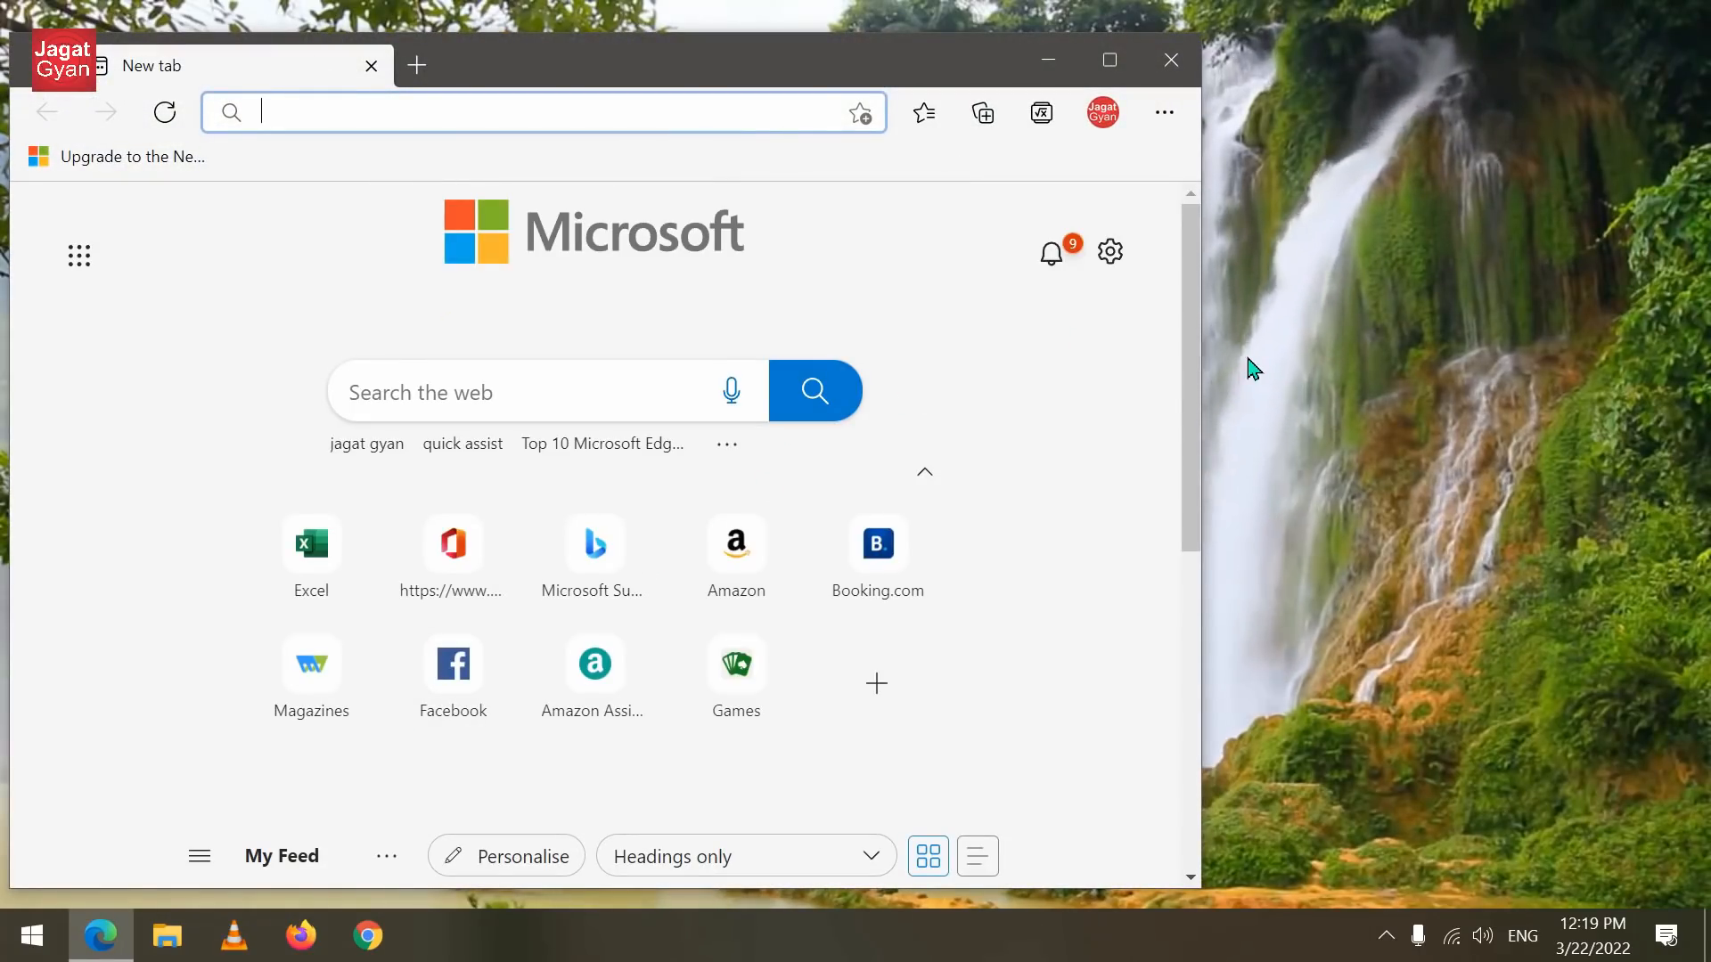
{"action": "left_click_drag", "start_coordinate": [1199, 371], "coordinate": [1619, 433]}
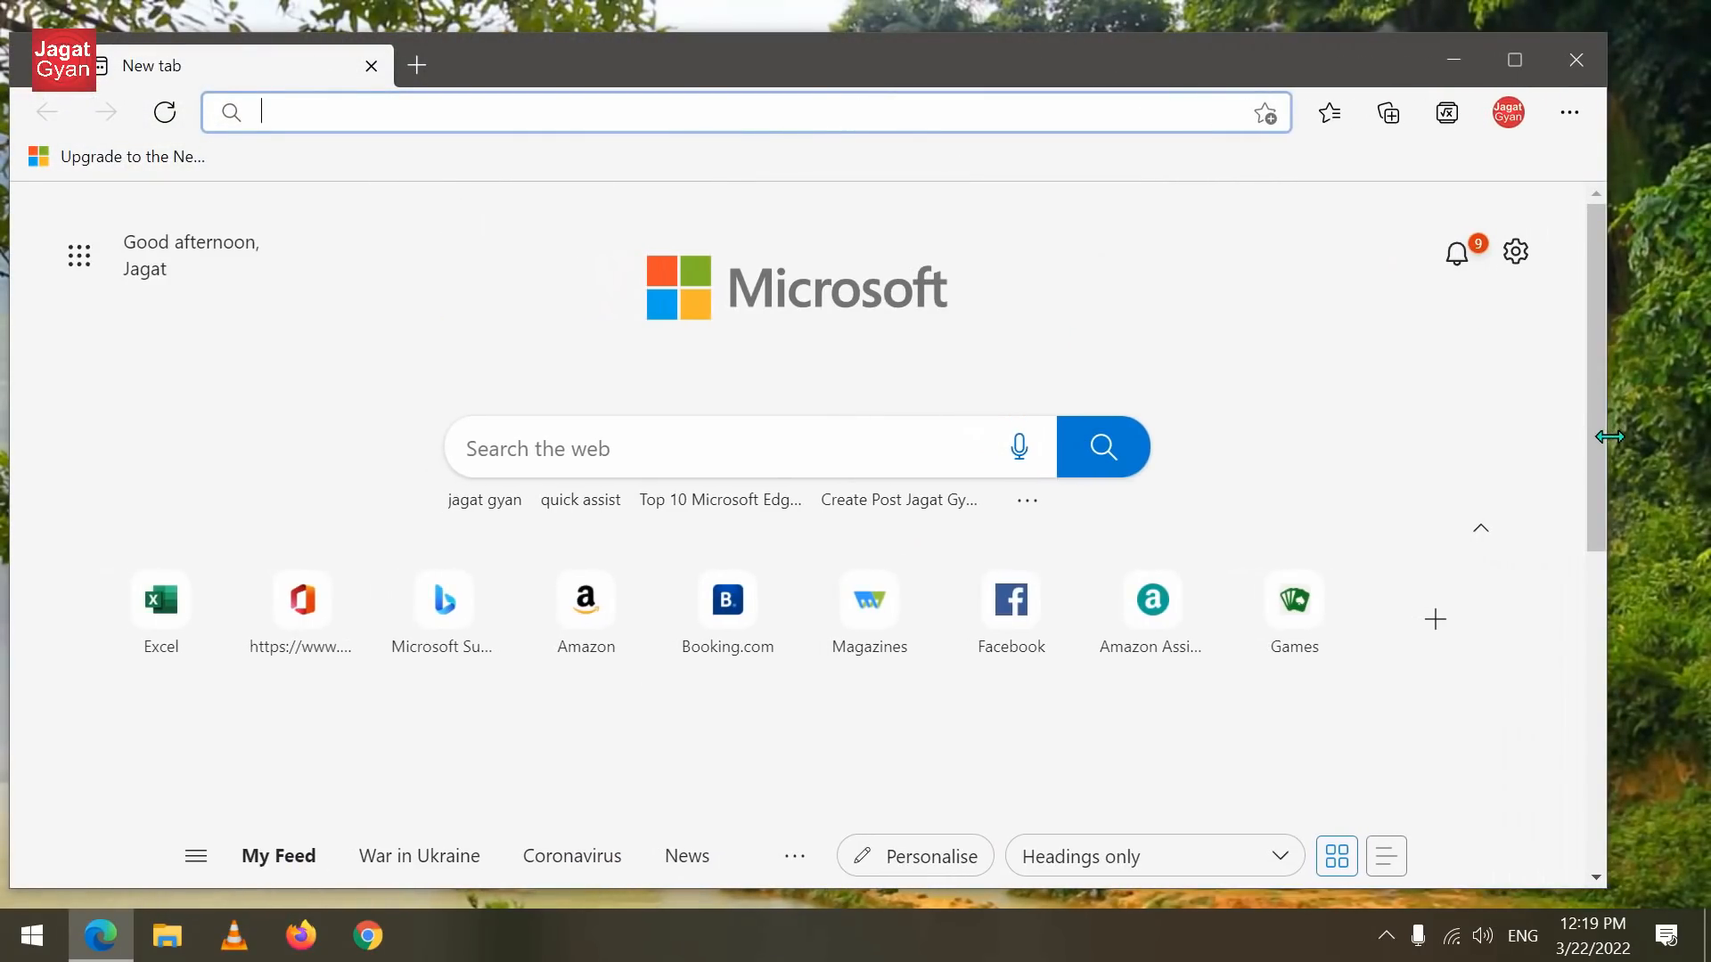
{"action": "left_click", "coordinate": [1571, 112]}
{"action": "left_click", "coordinate": [1337, 793]}
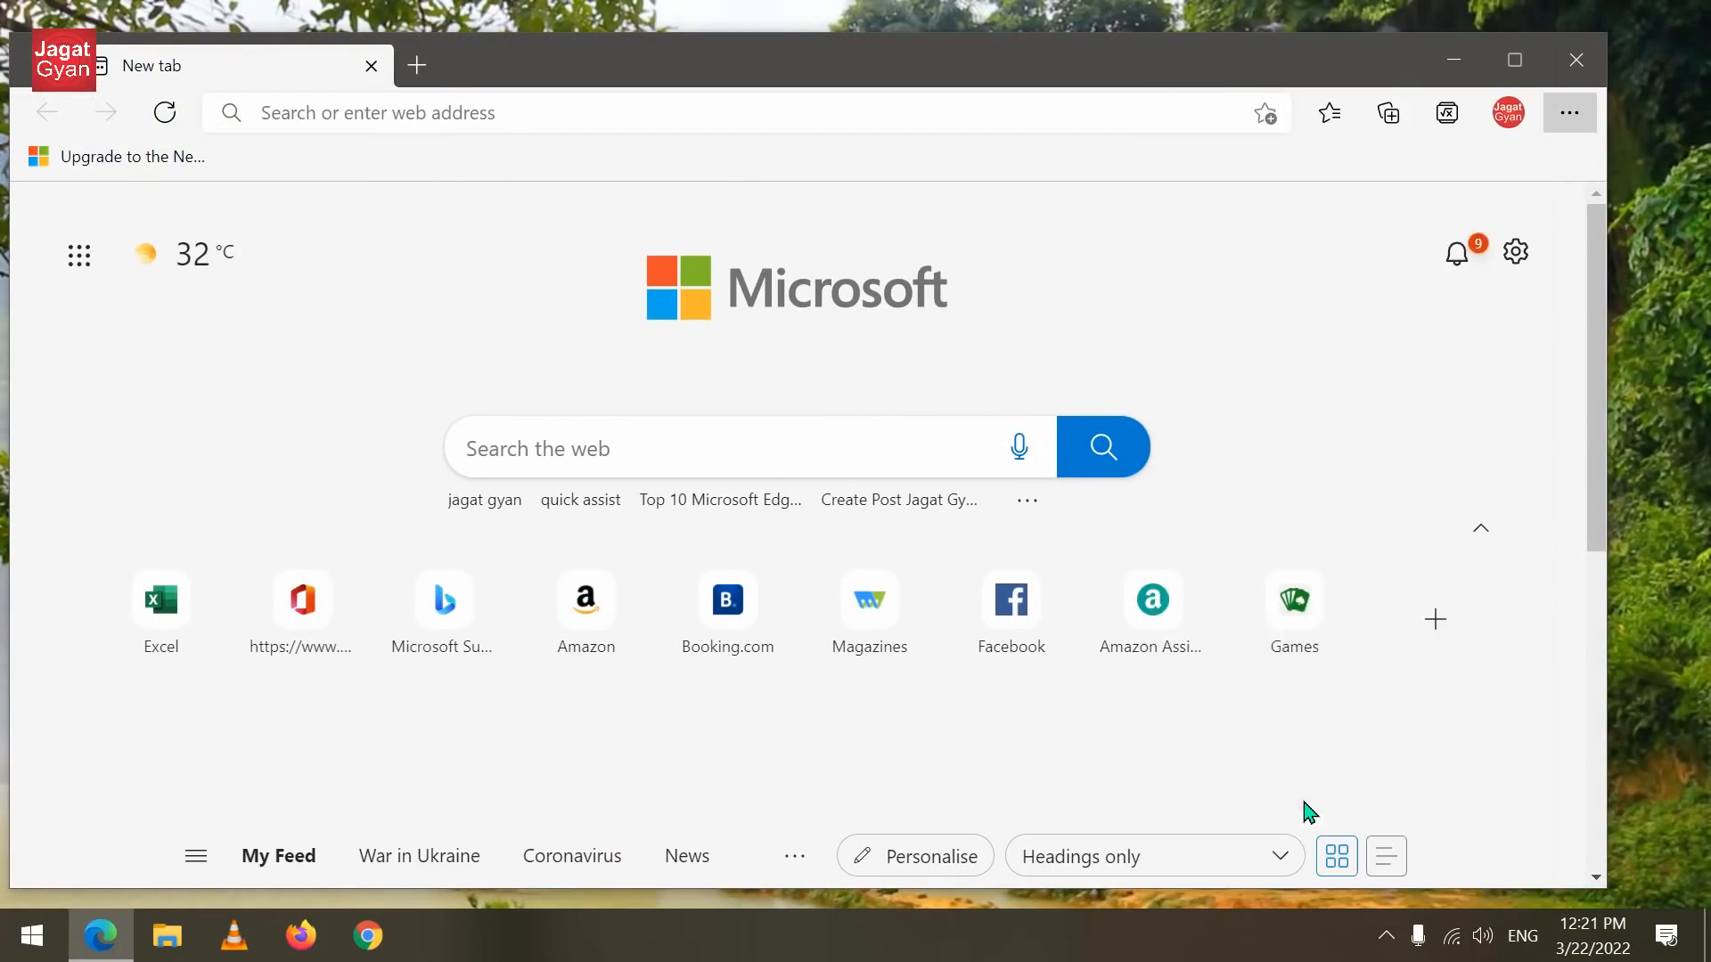
{"action": "left_click", "coordinate": [189, 704]}
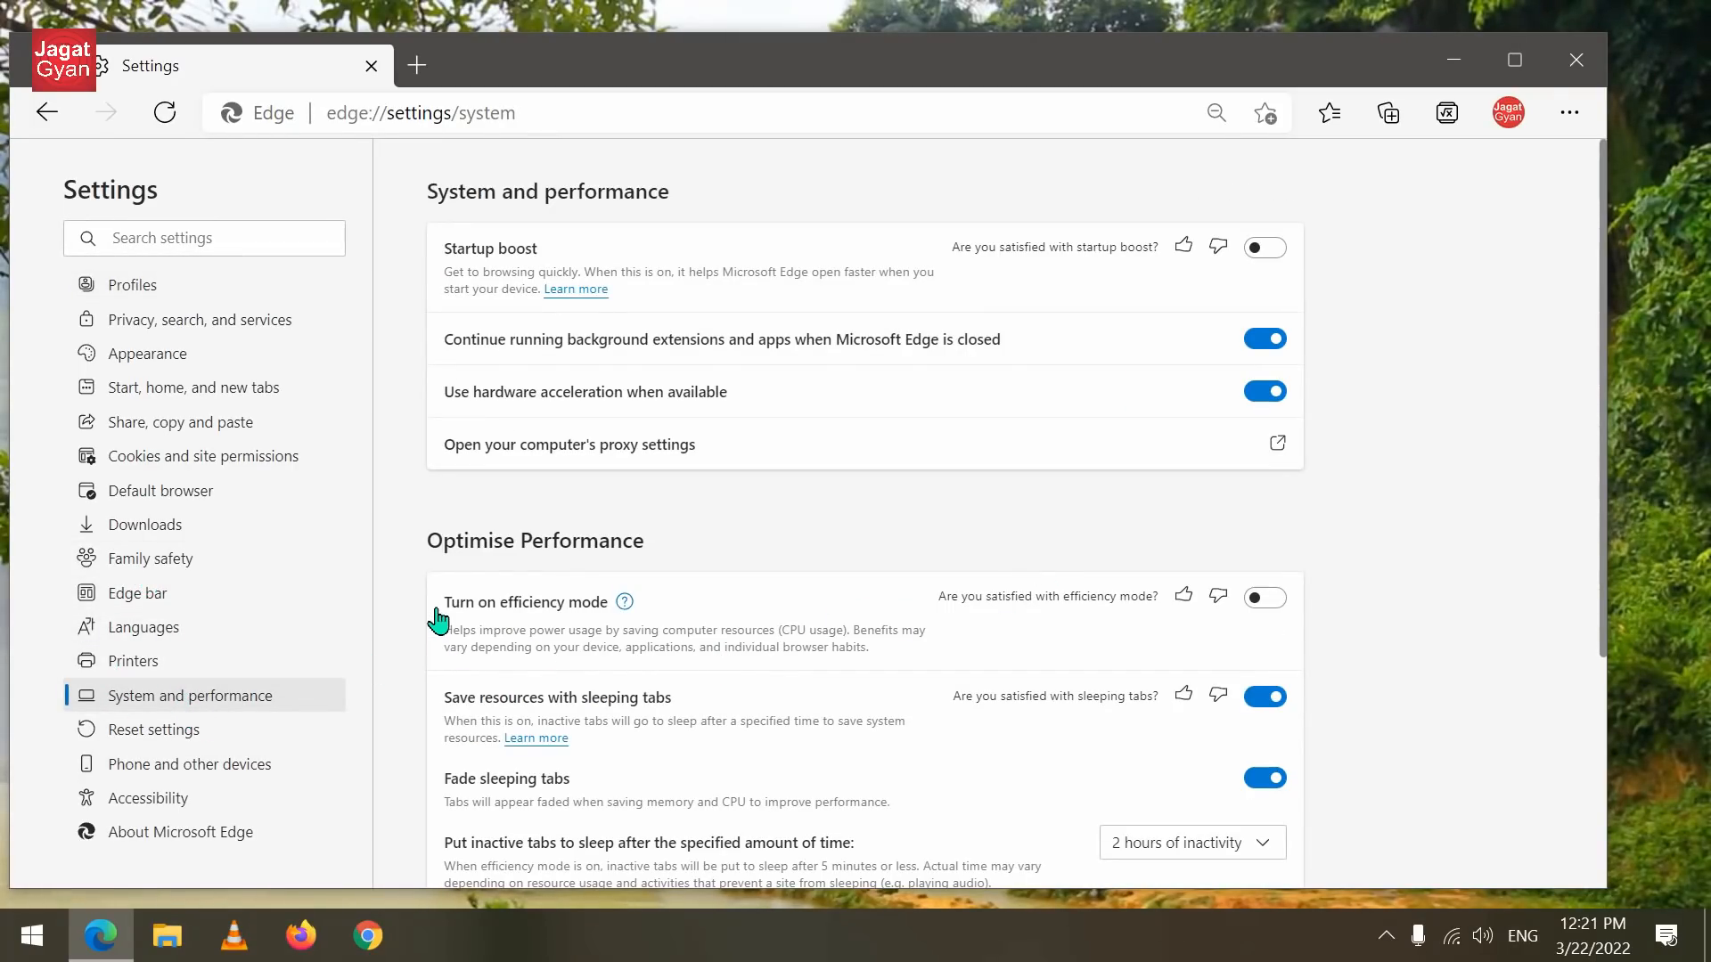
{"action": "left_click", "coordinate": [1270, 599]}
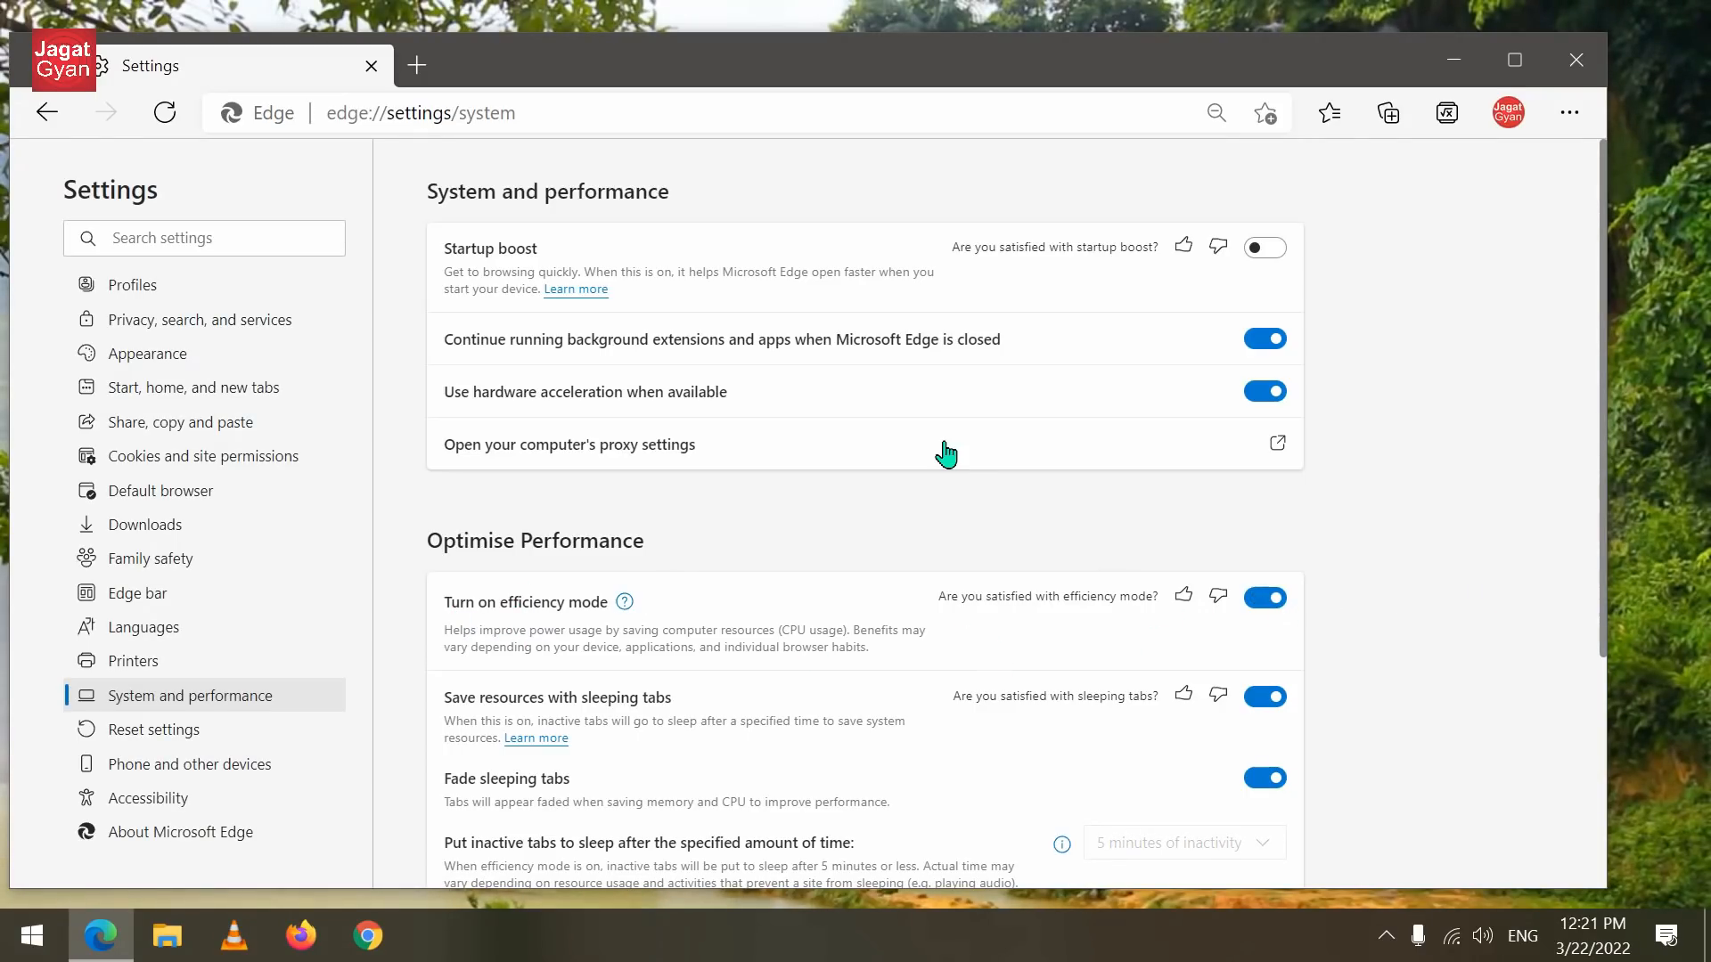
Step: Display the CPU performance graphs in Task Manager and open three new browser tabs in Edge while they run
{"action": "left_click", "coordinate": [417, 66]}
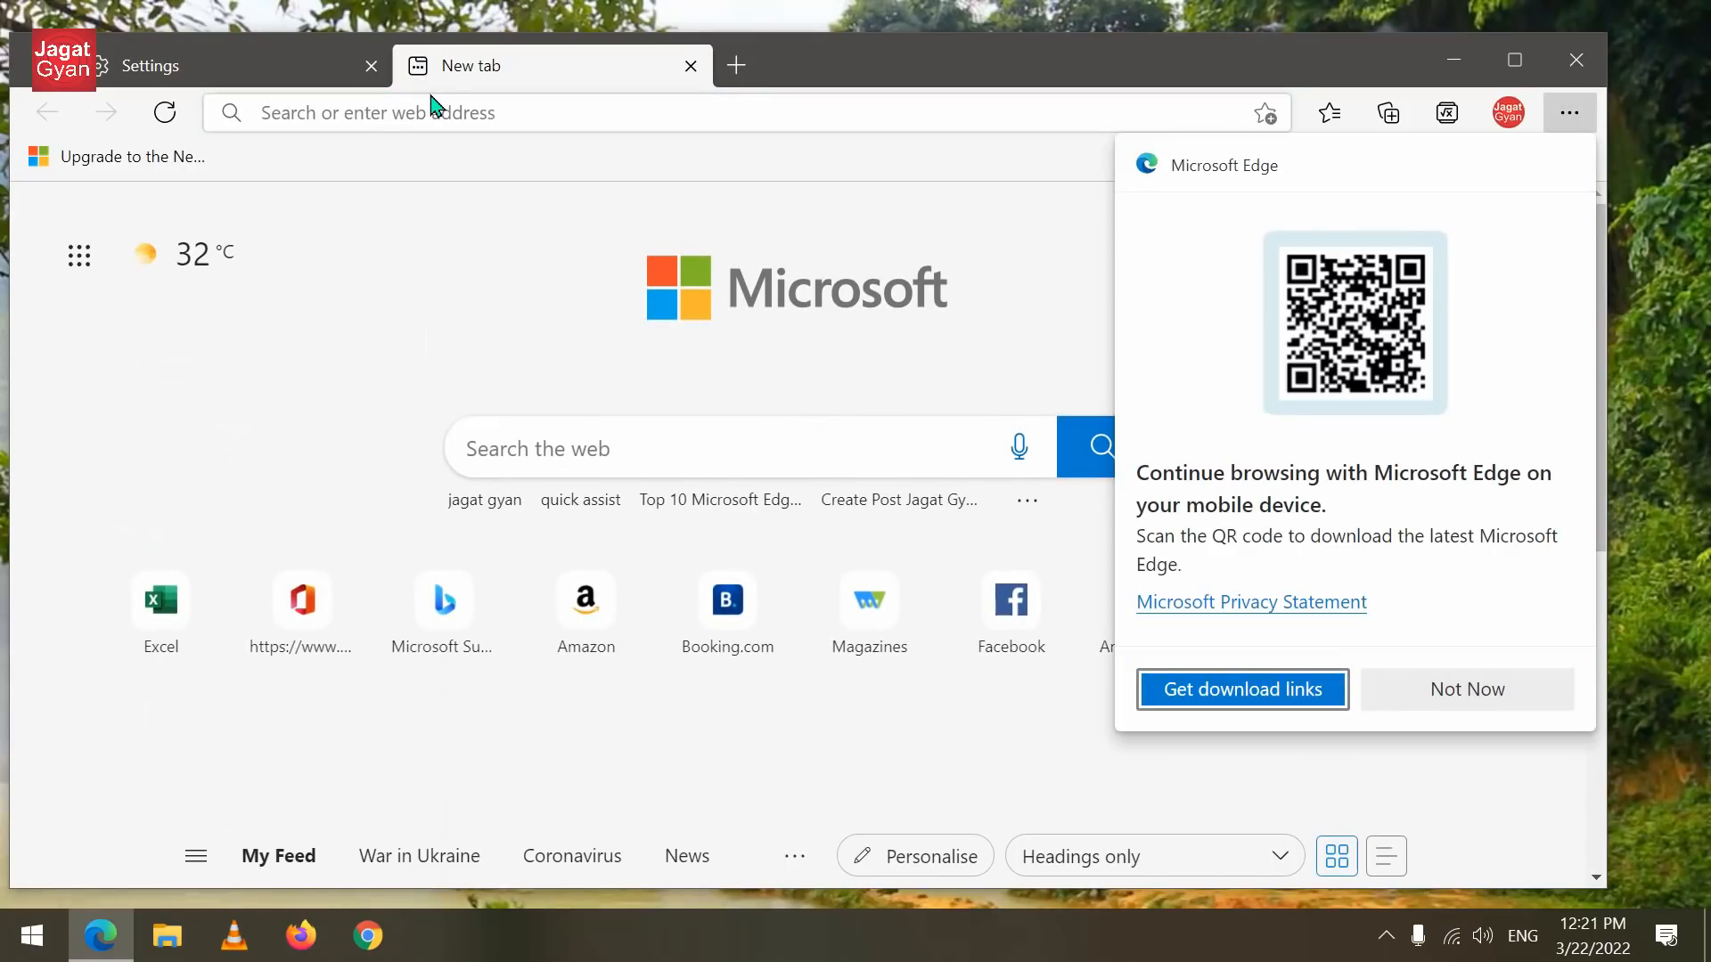
{"action": "key", "text": "ctrl+shift+Escape"}
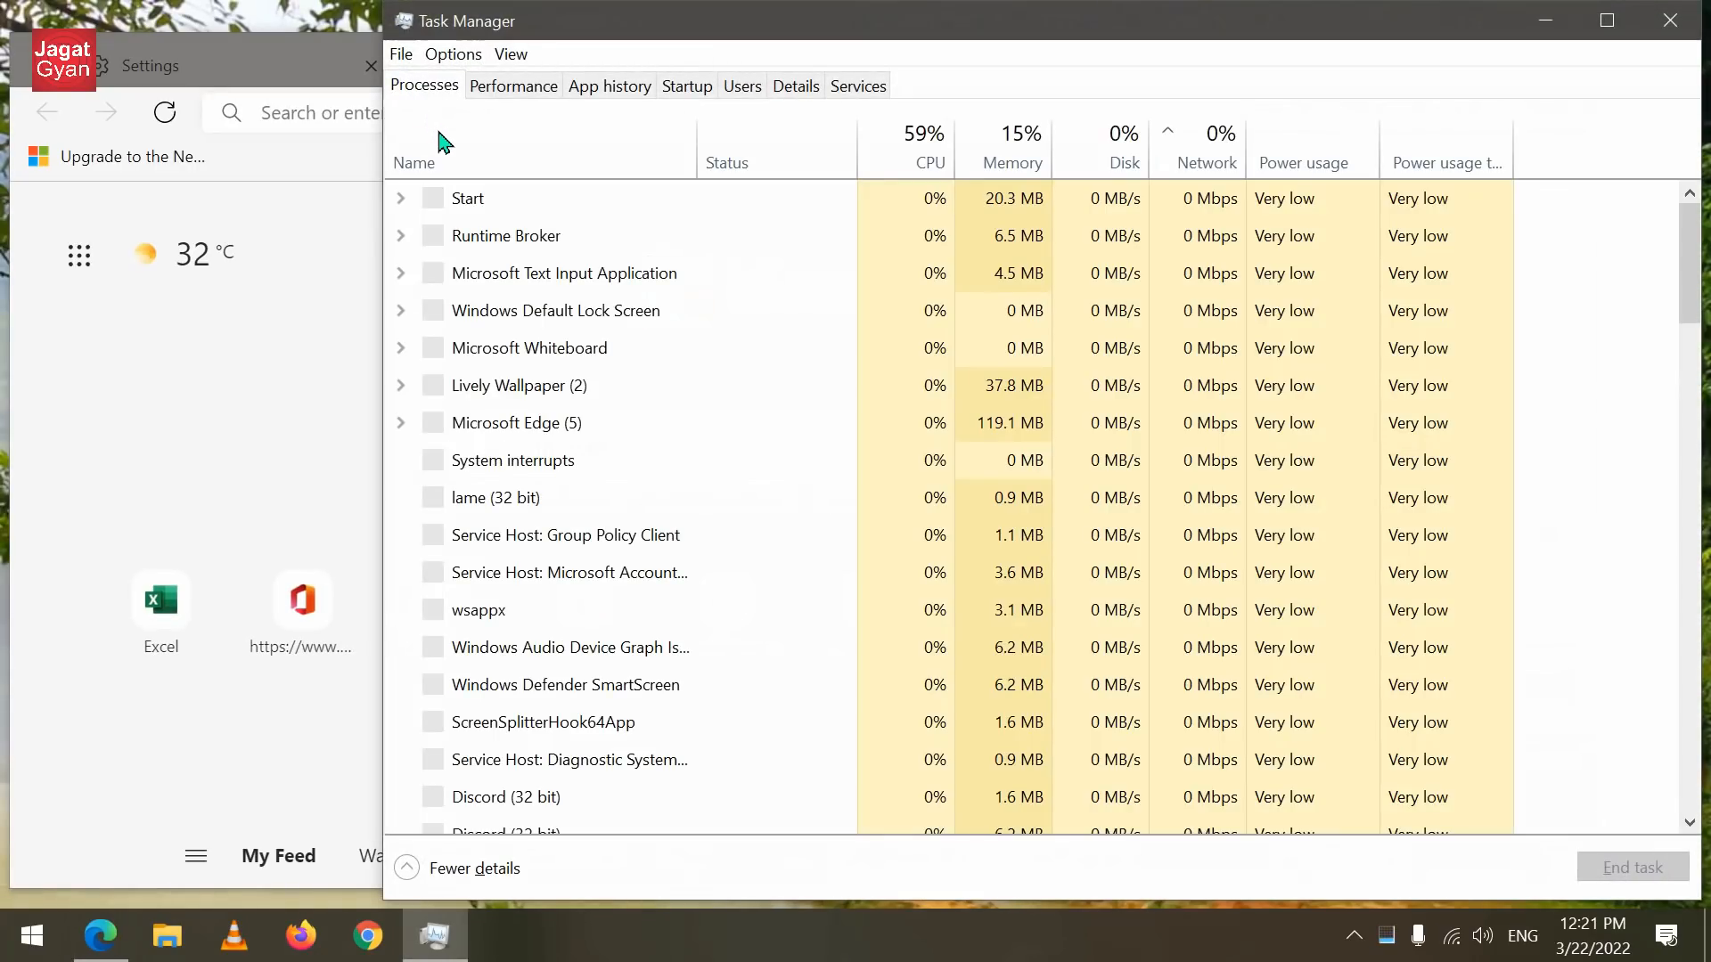
{"action": "left_click", "coordinate": [495, 86]}
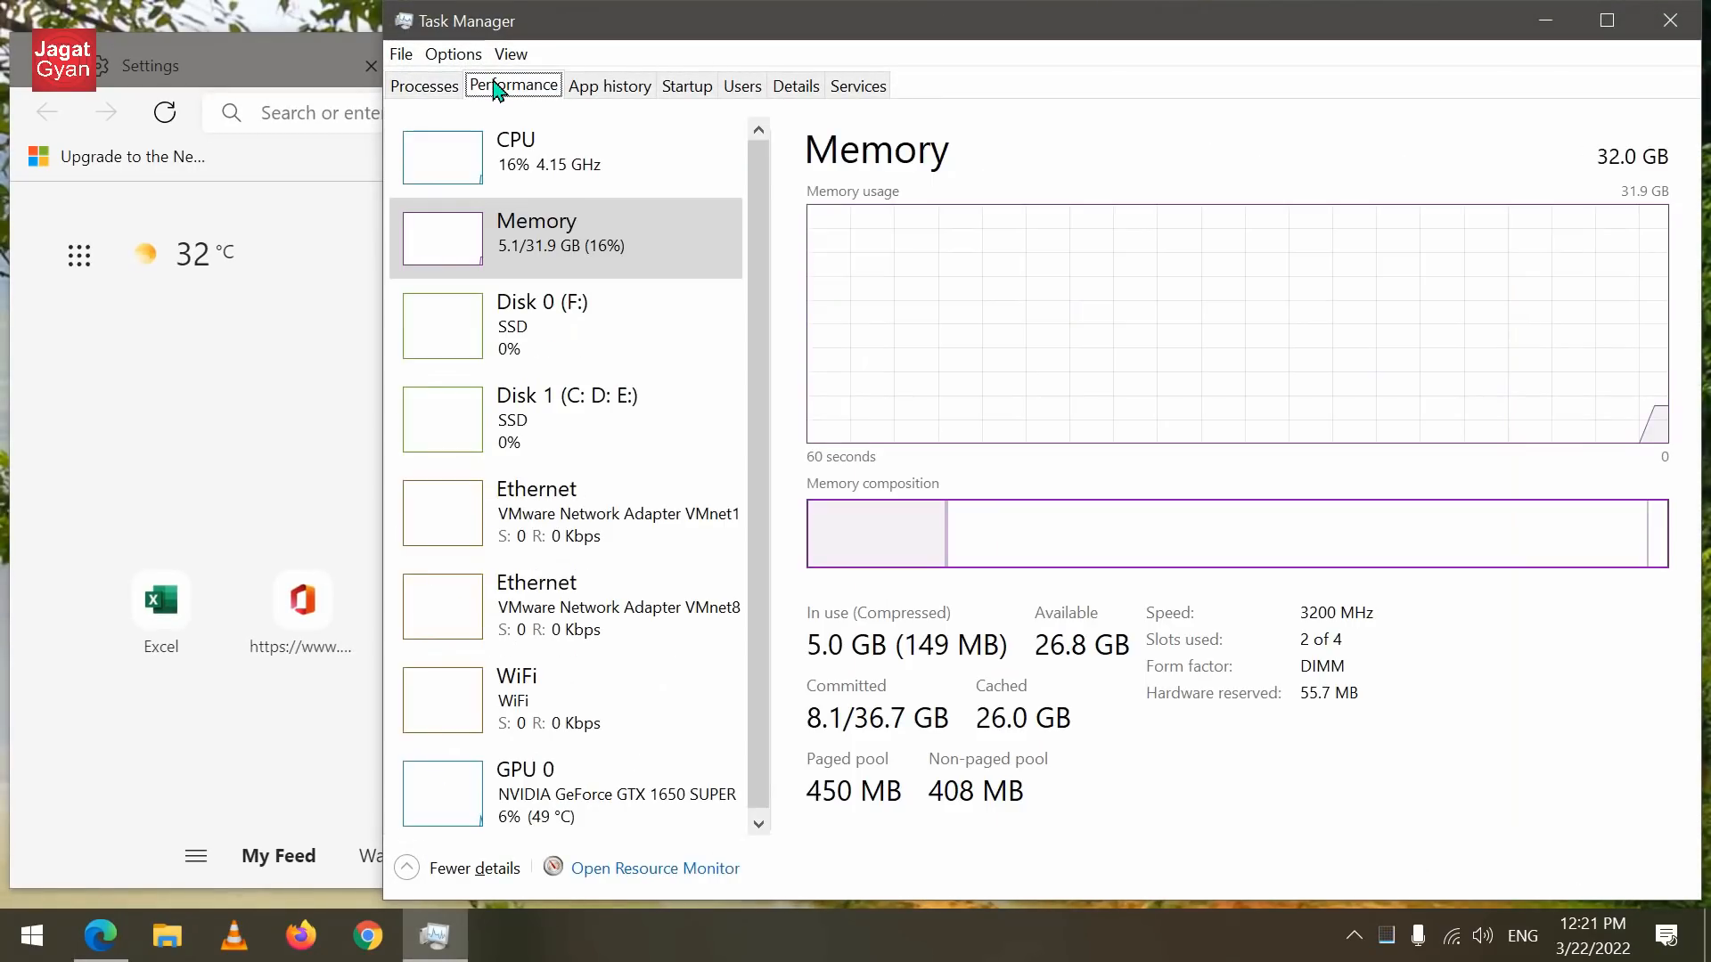
{"action": "left_click", "coordinate": [511, 162]}
{"action": "left_click", "coordinate": [303, 314]}
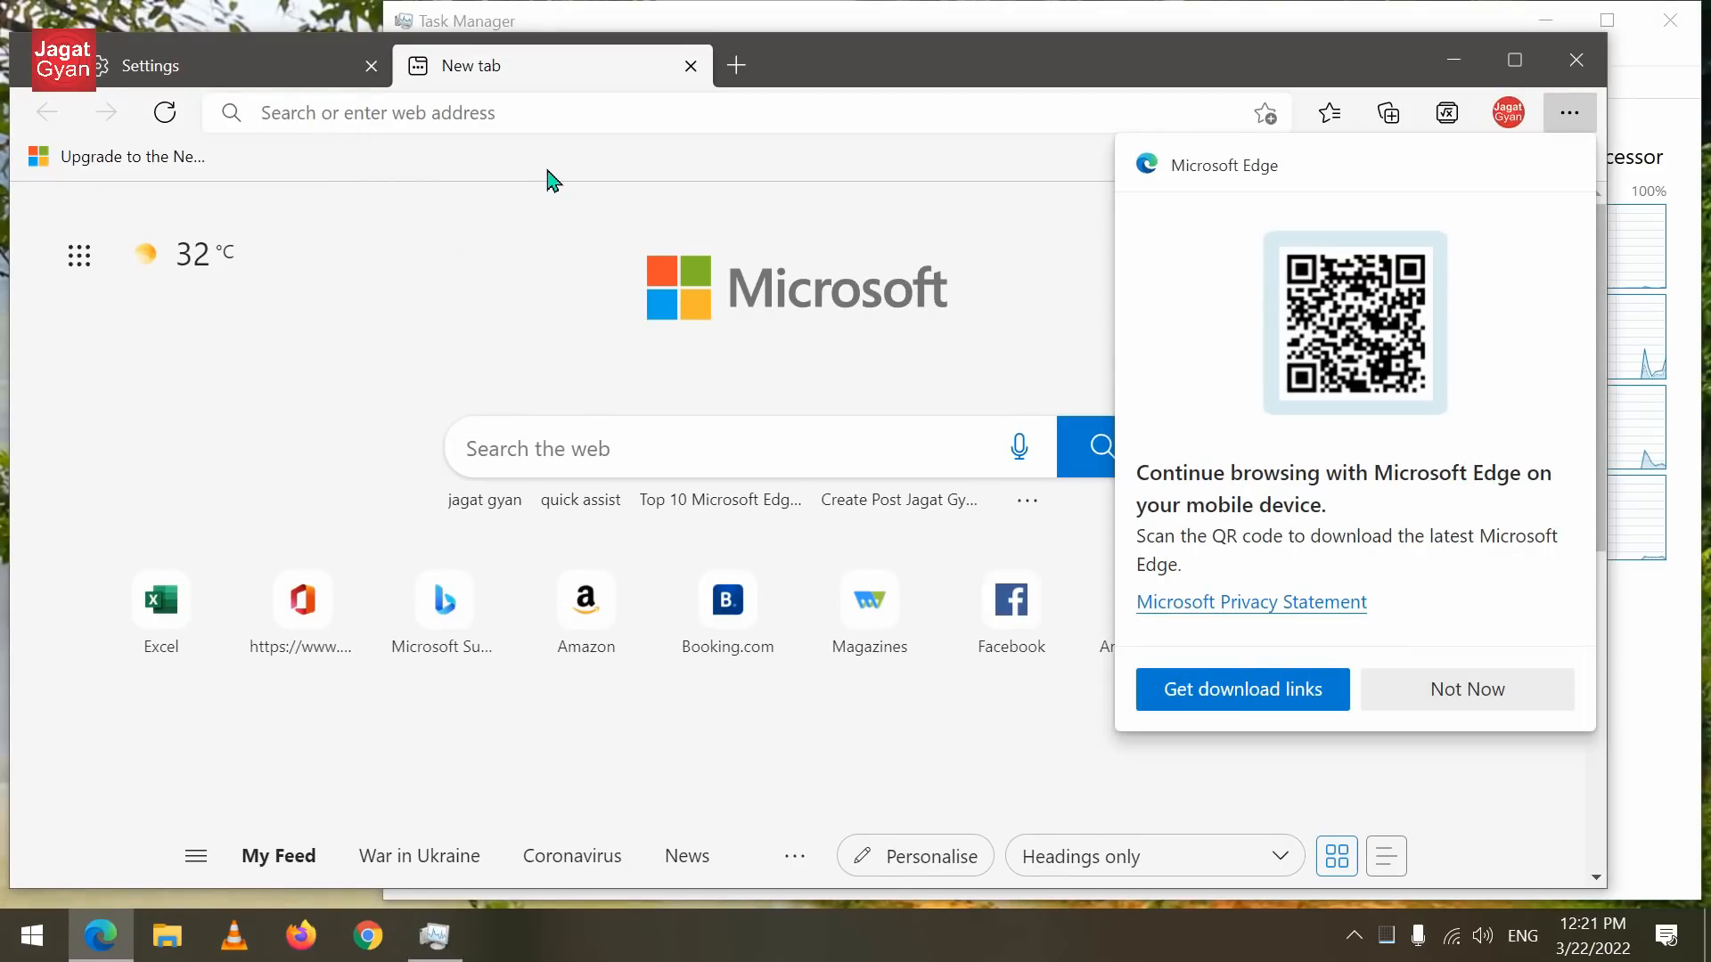
{"action": "left_click", "coordinate": [740, 66]}
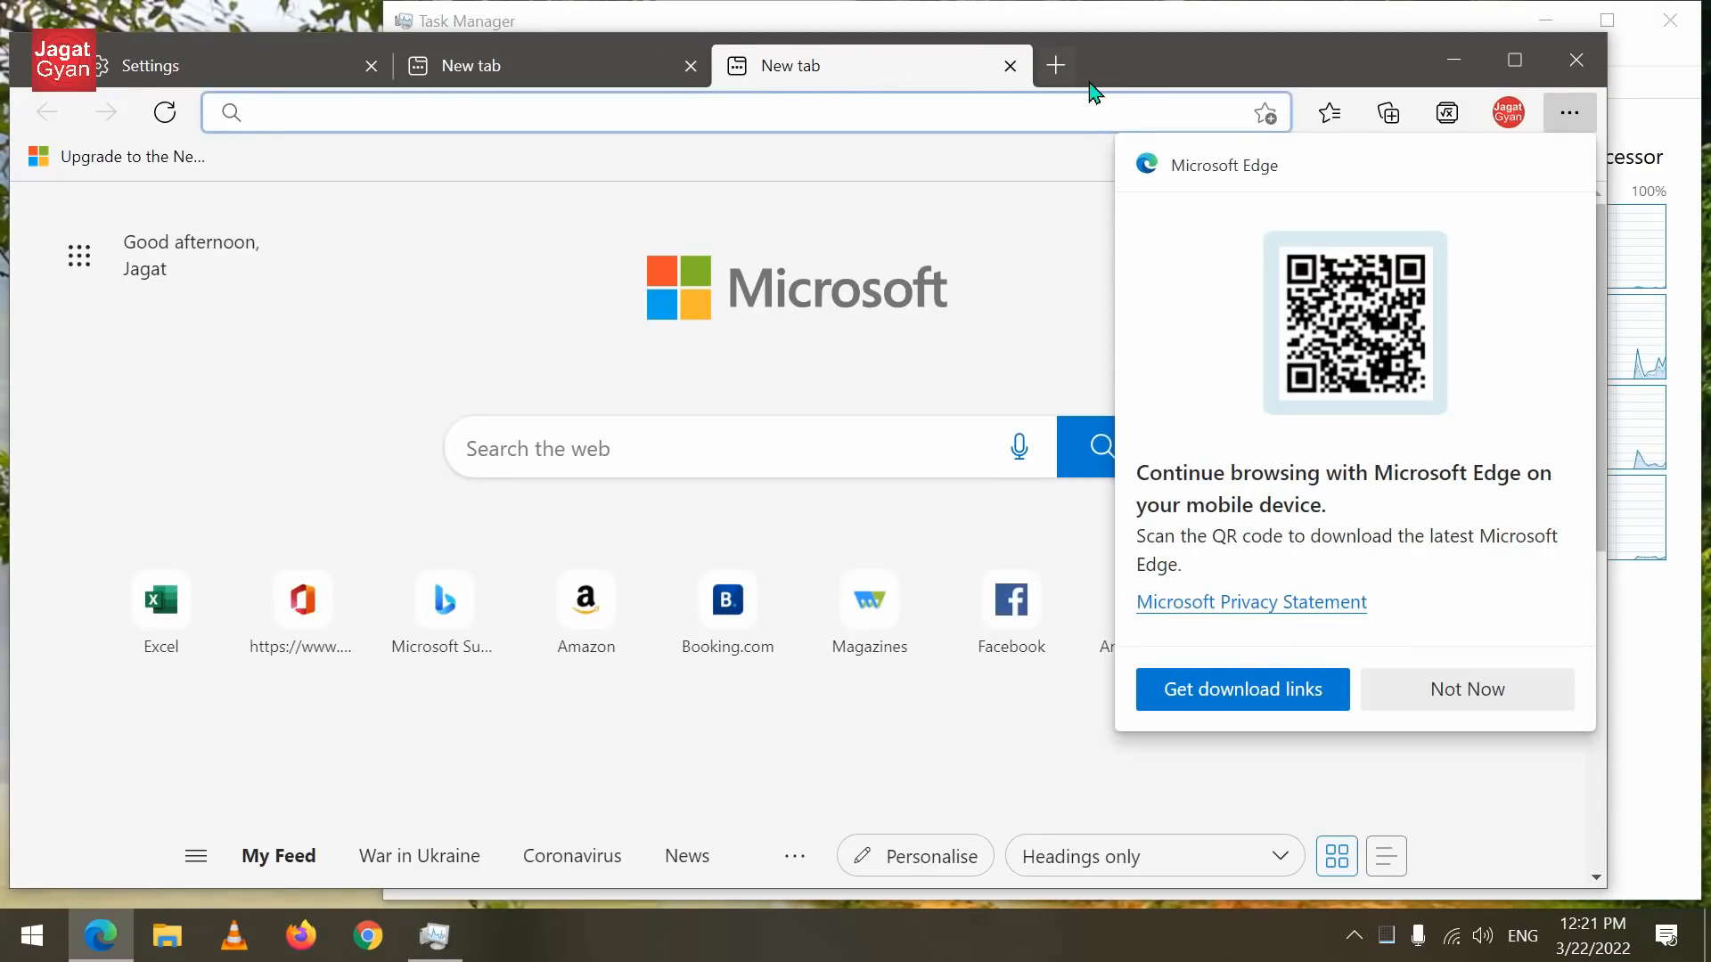
{"action": "left_click", "coordinate": [1057, 66]}
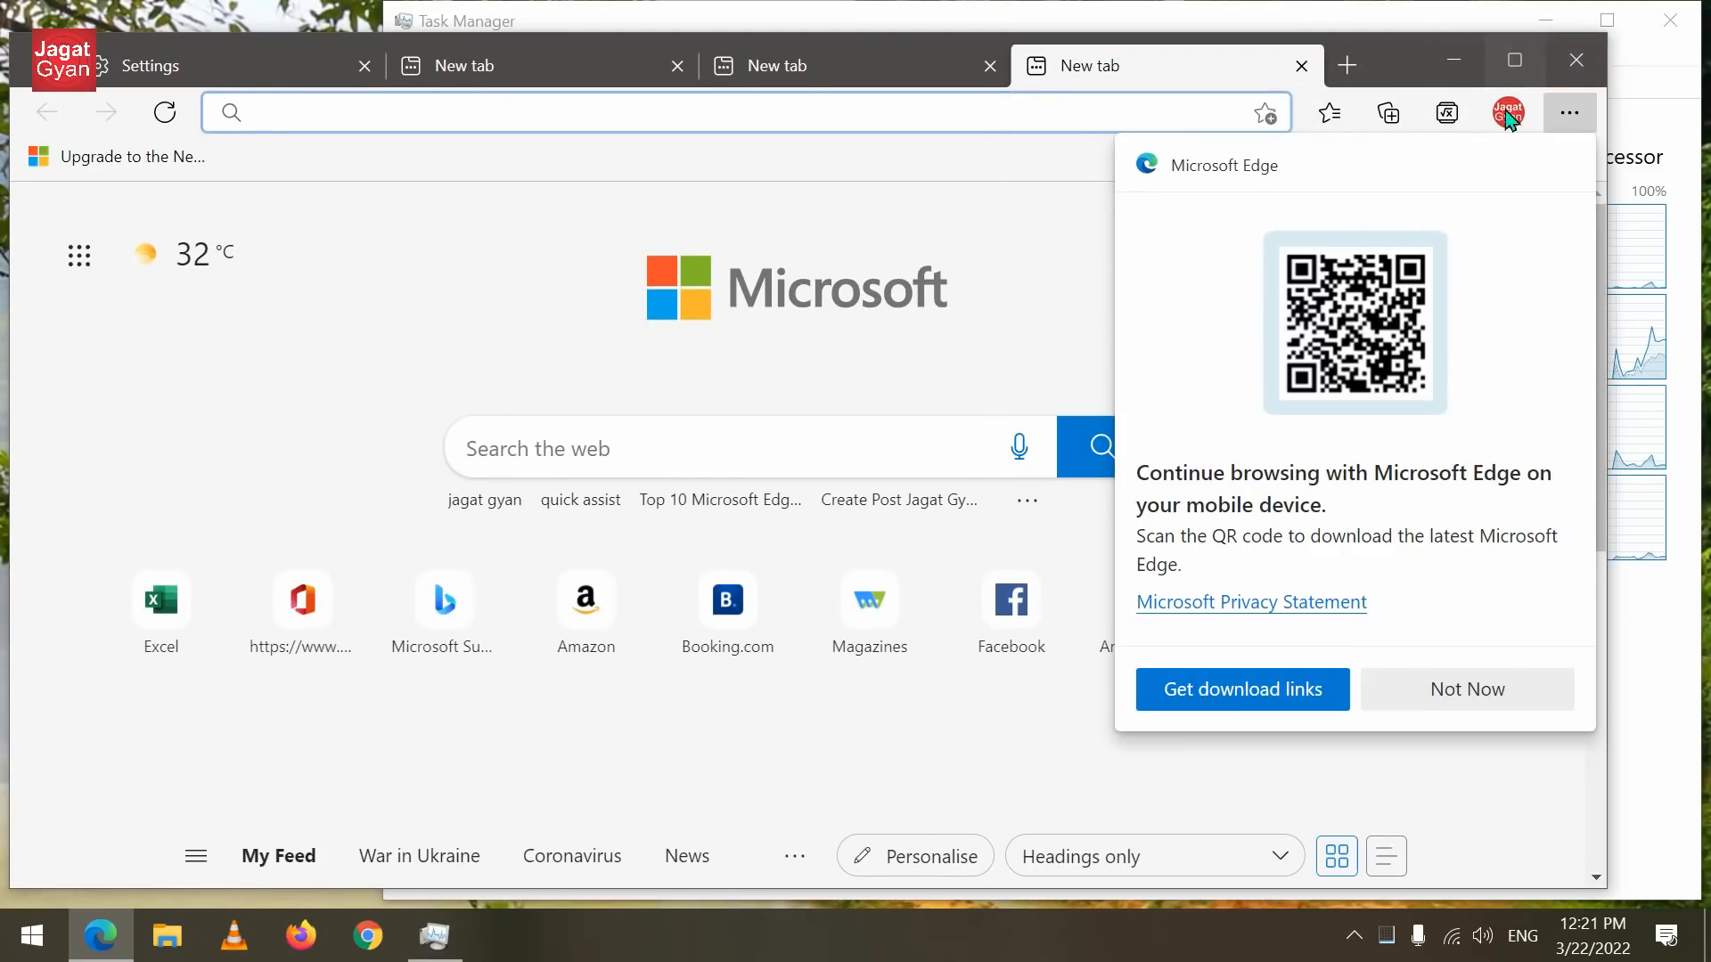
Step: Launch VLC media player, and close it together with the Edge browser and Task Manager
{"action": "left_click", "coordinate": [230, 933]}
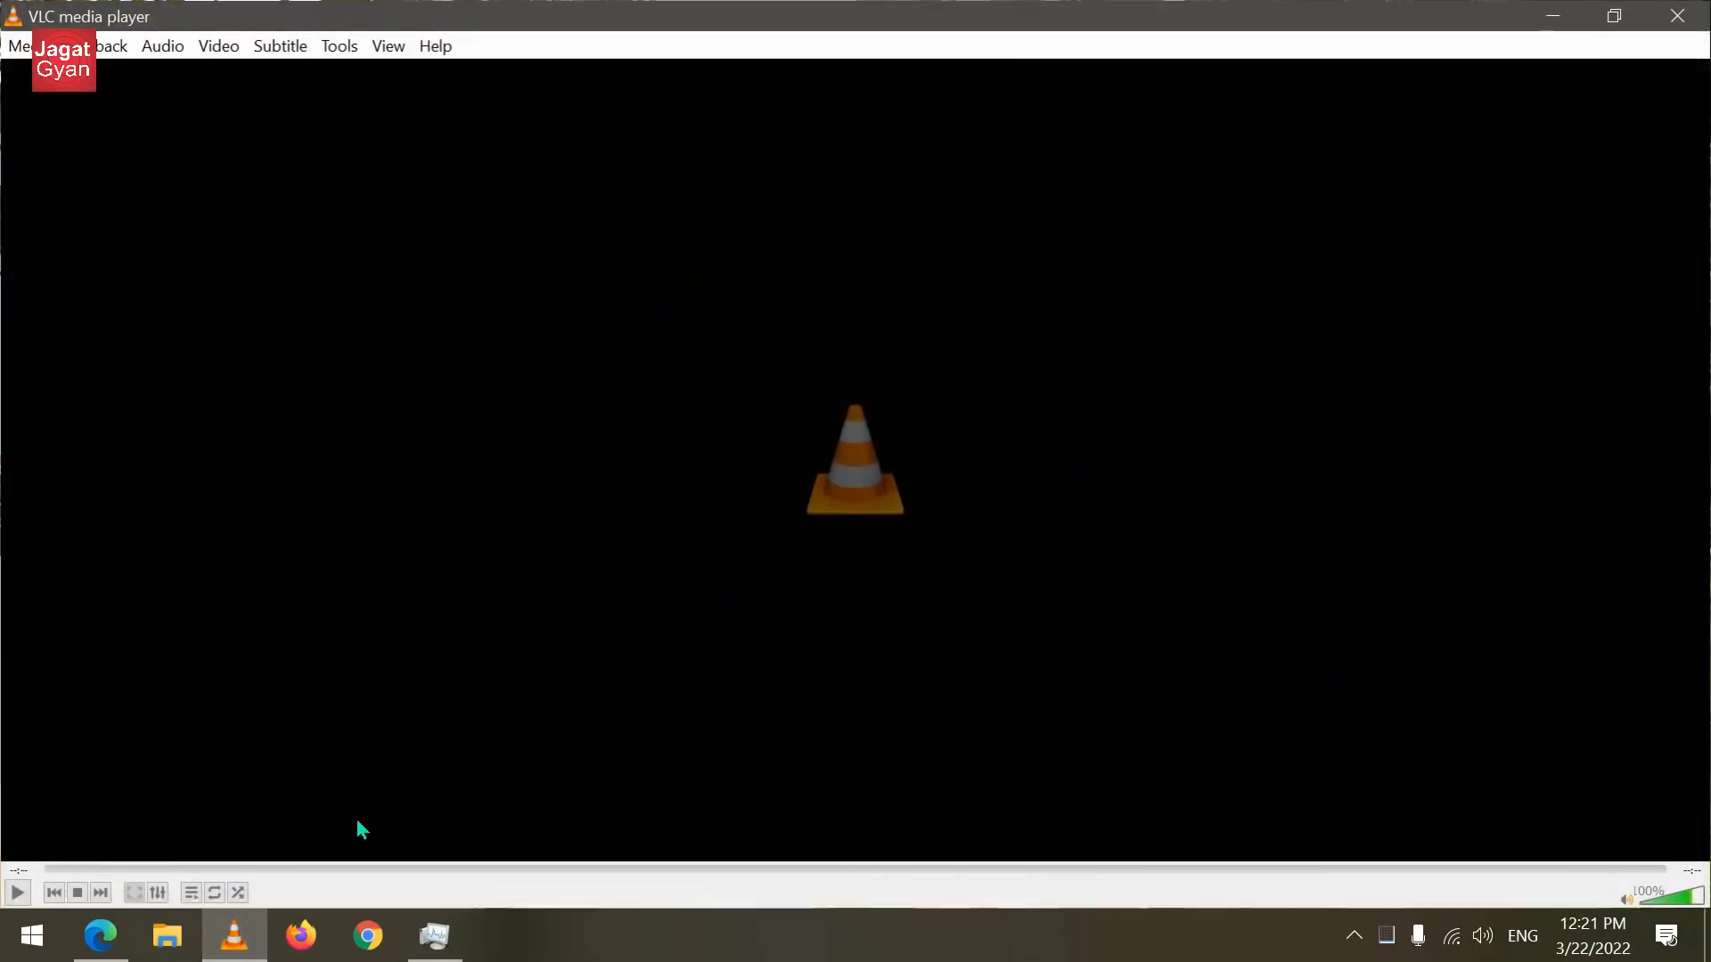
{"action": "double_click", "coordinate": [1341, 23]}
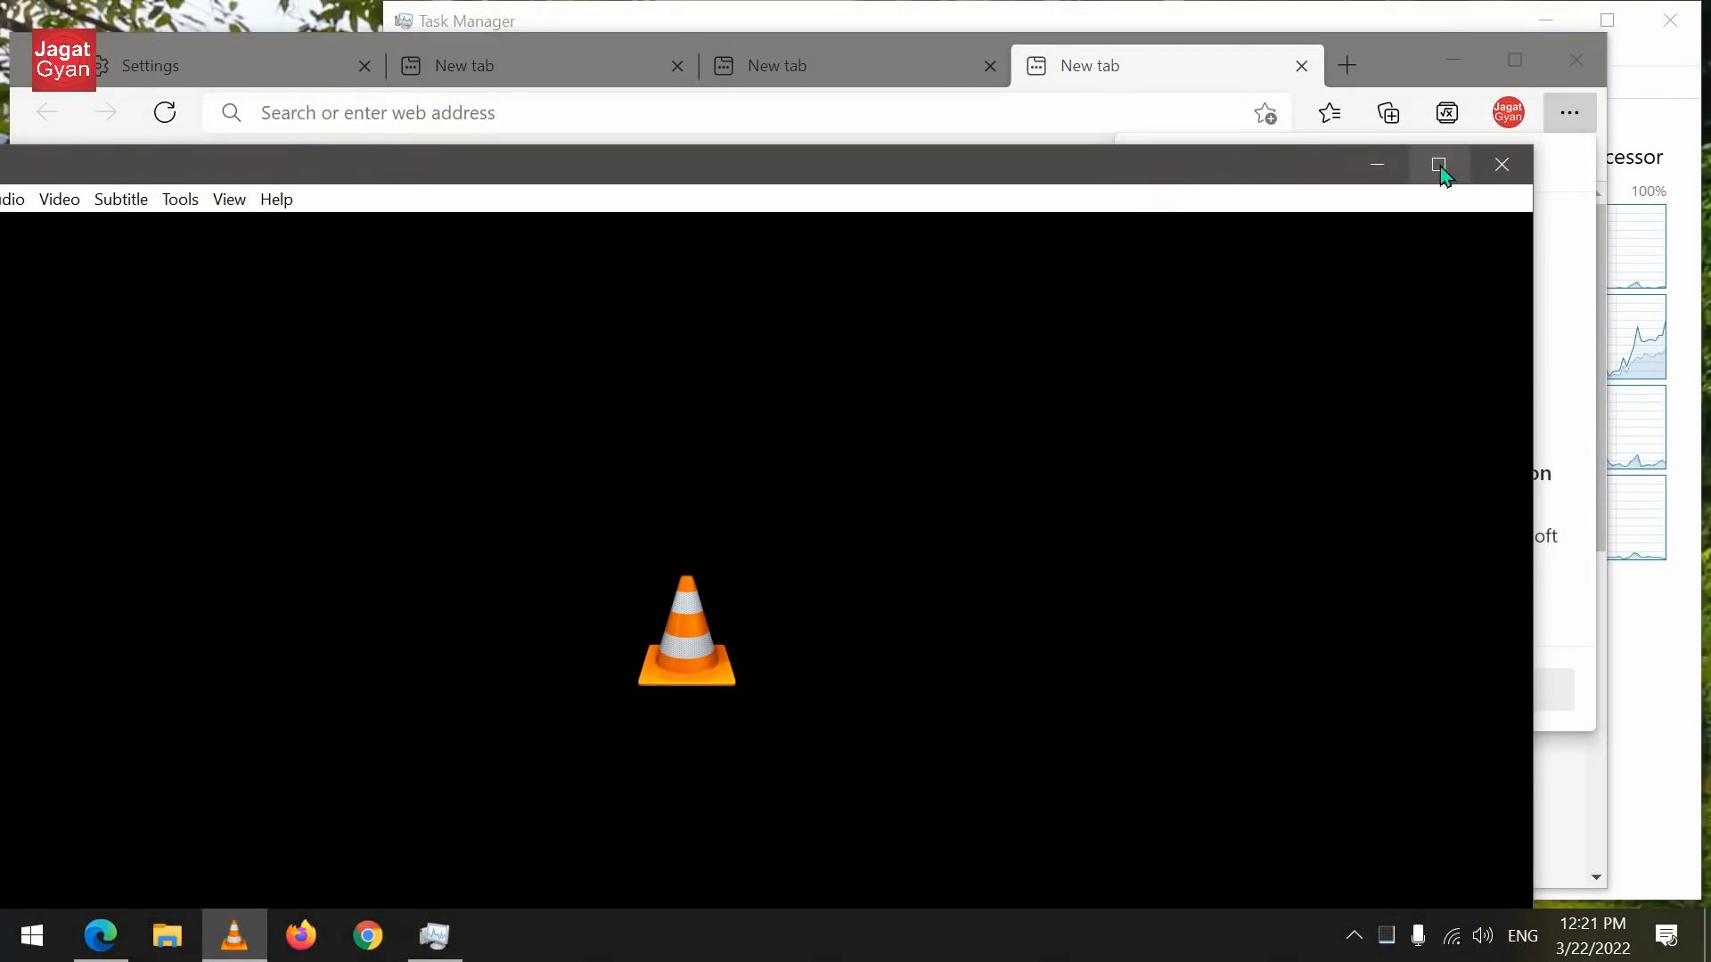
{"action": "left_click", "coordinate": [1501, 165]}
{"action": "left_click", "coordinate": [1593, 84]}
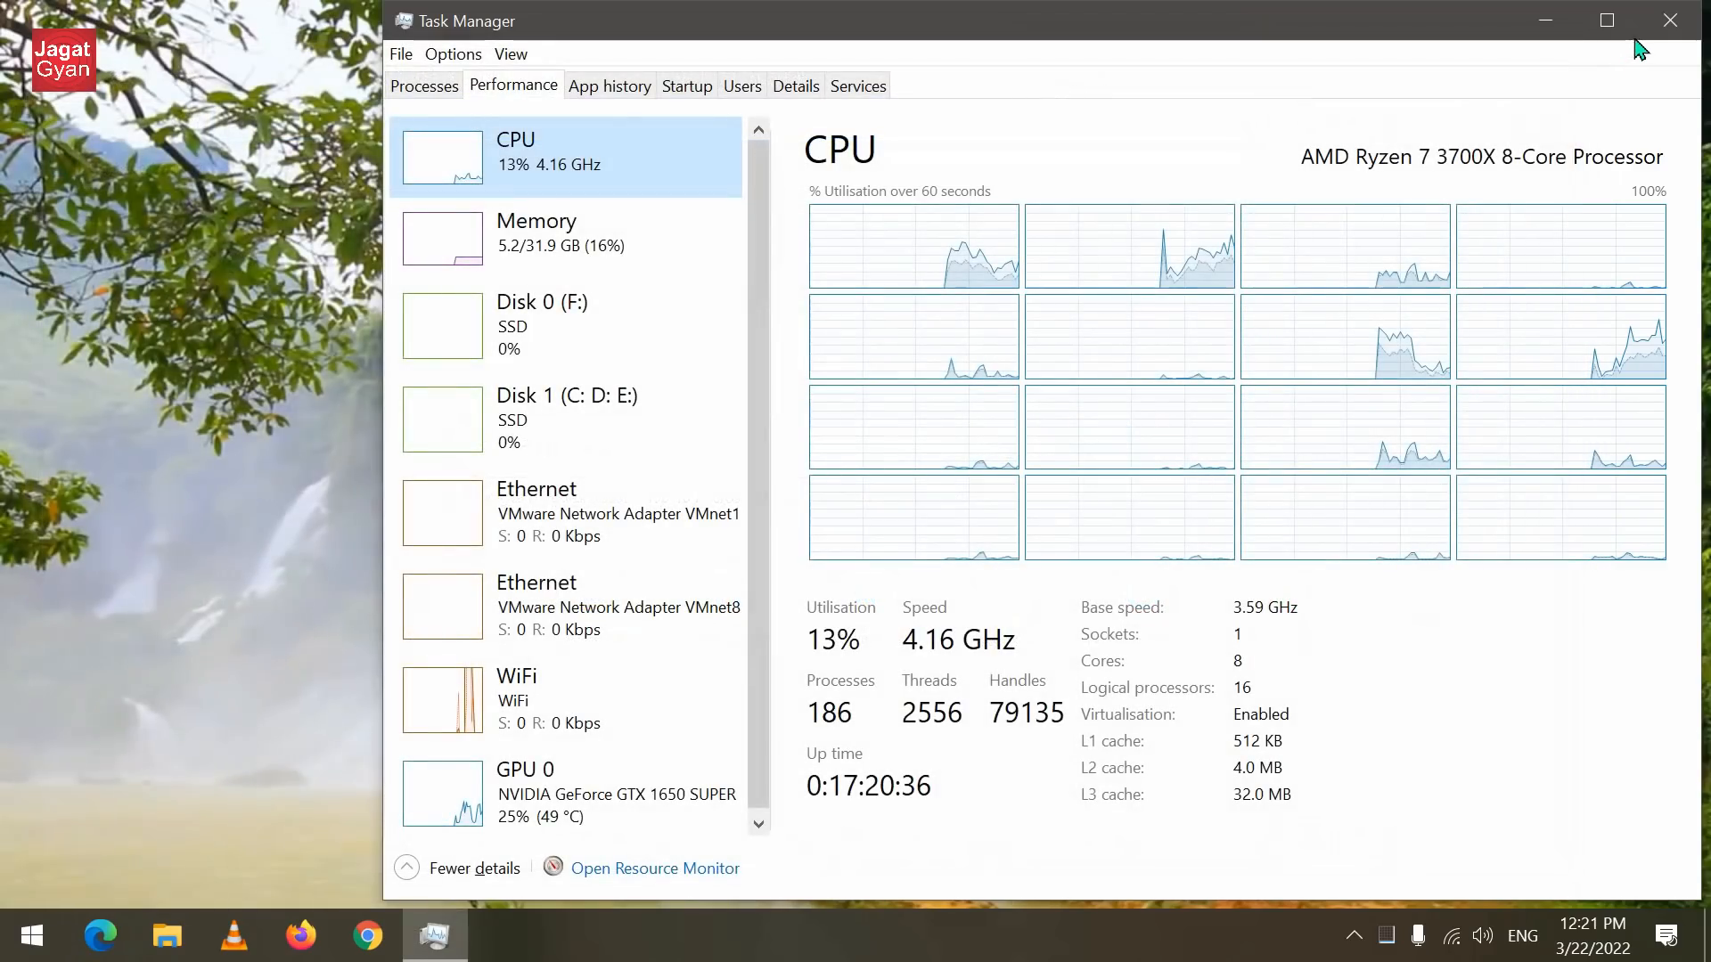
{"action": "left_click", "coordinate": [1670, 19]}
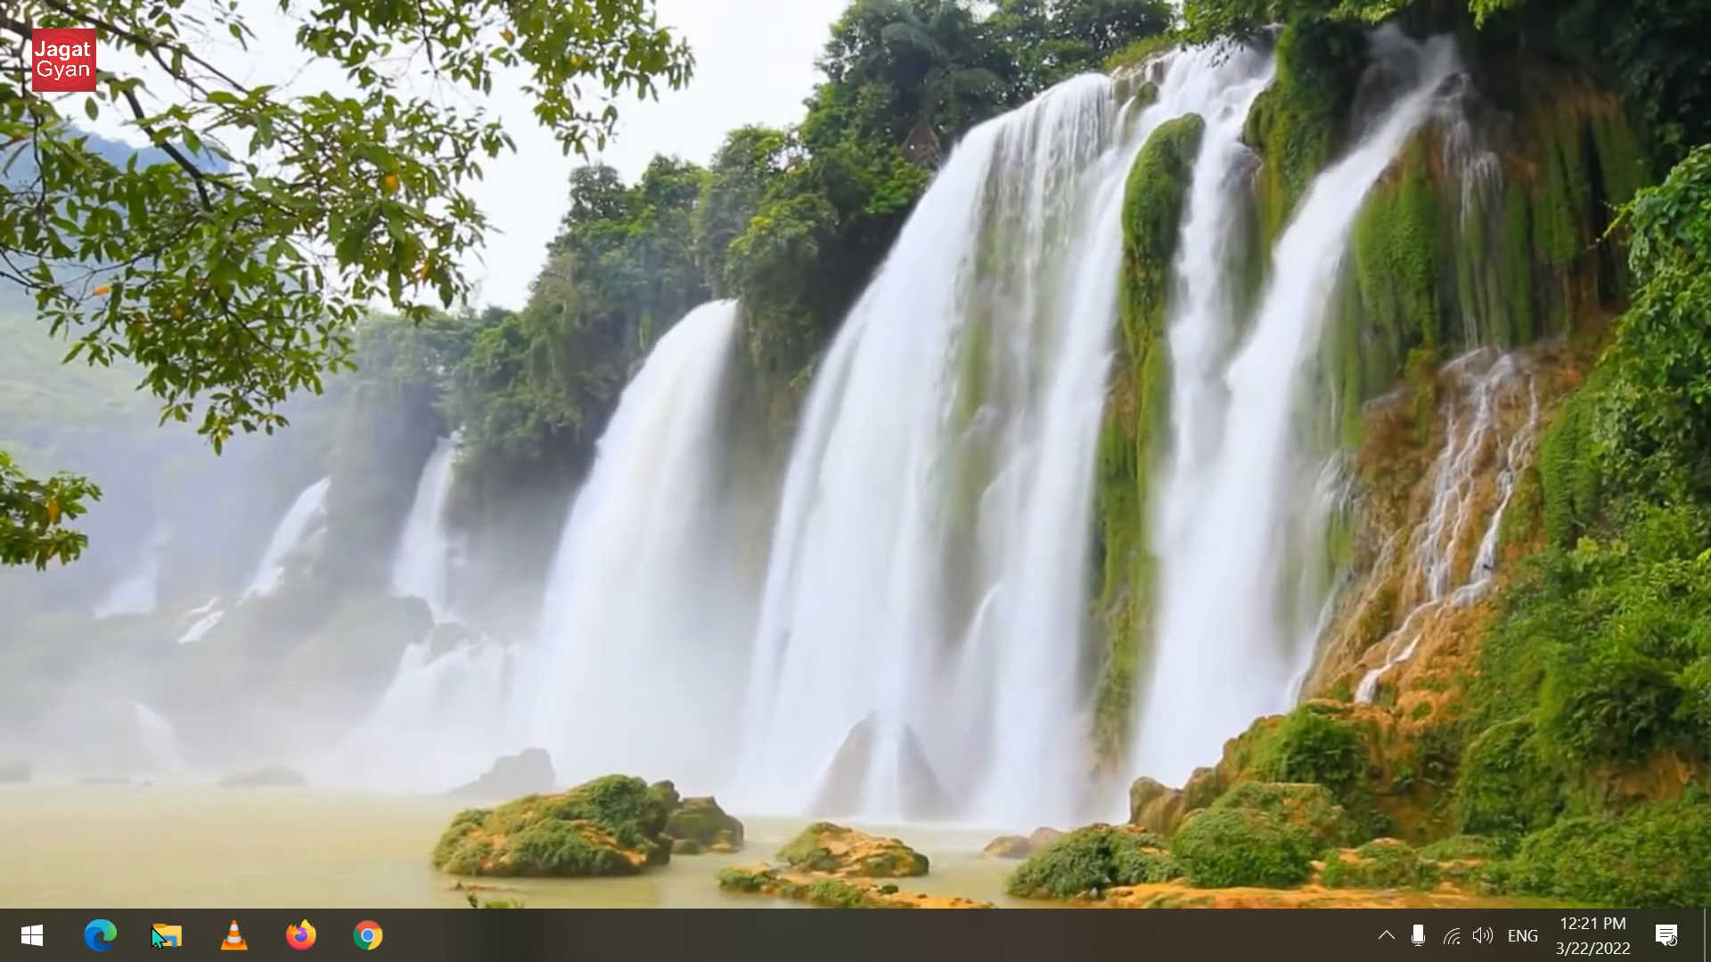
Step: Launch the Edge browser and open the appearance page of its settings
{"action": "left_click", "coordinate": [102, 938]}
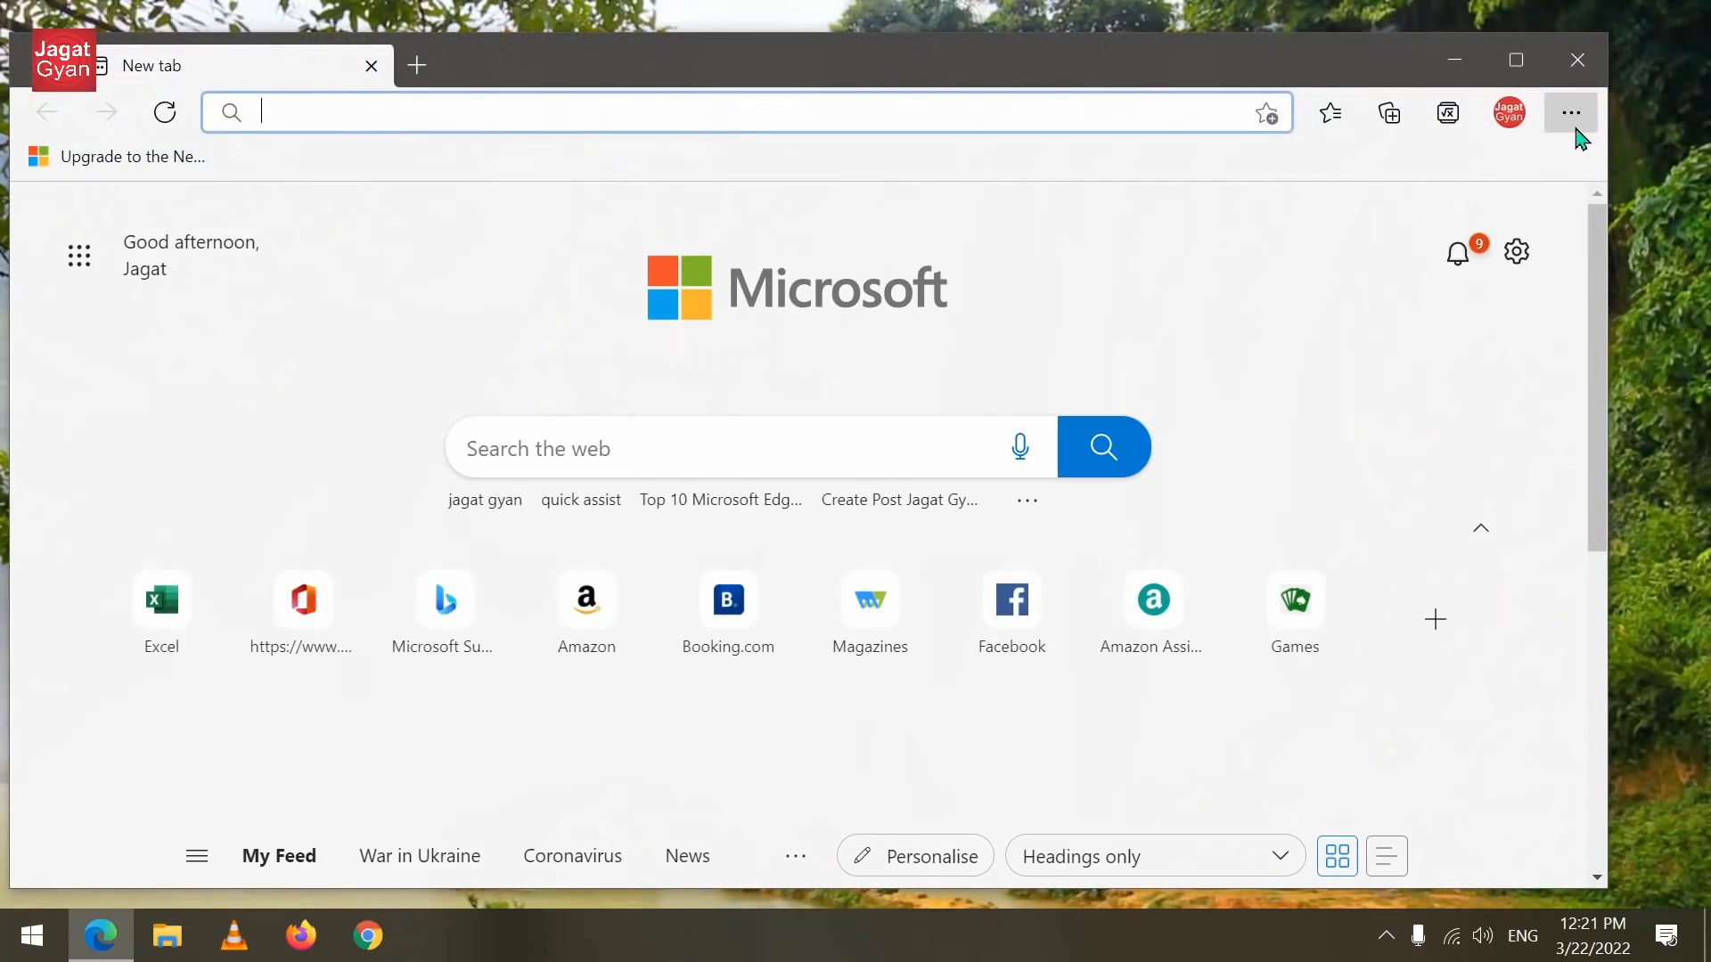
{"action": "left_click", "coordinate": [1571, 112]}
{"action": "scroll", "coordinate": [1293, 660], "scroll_direction": "down", "scroll_amount": 1}
{"action": "left_click", "coordinate": [1265, 792]}
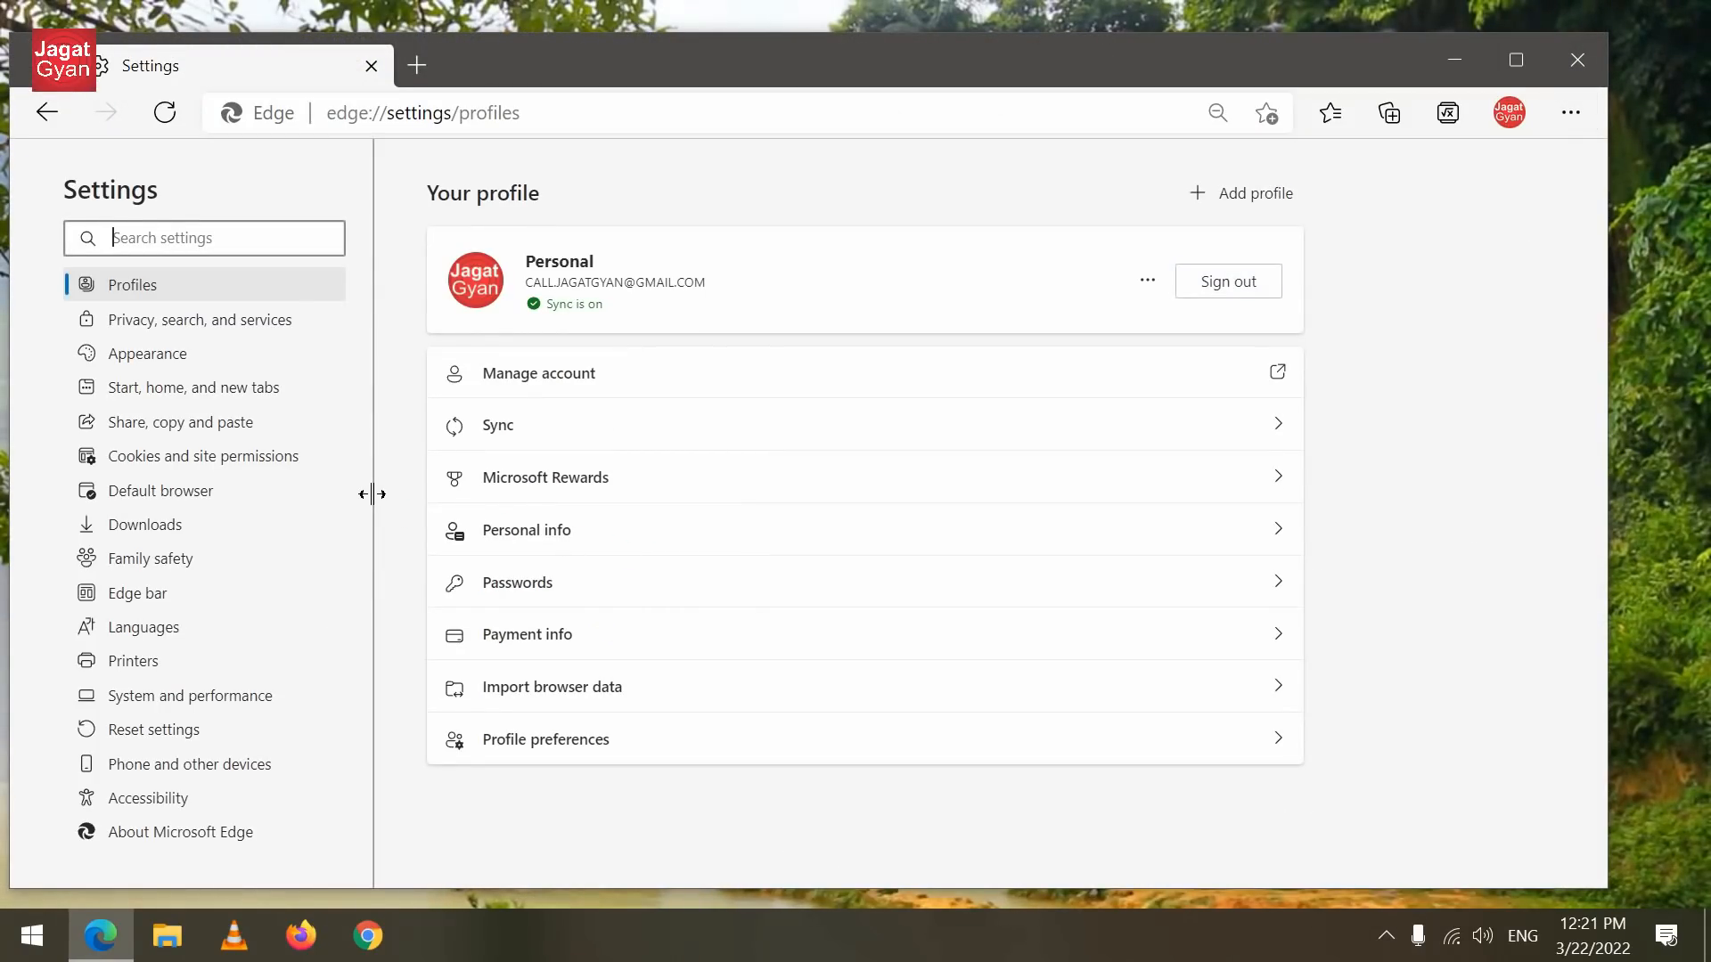
{"action": "left_click", "coordinate": [176, 356]}
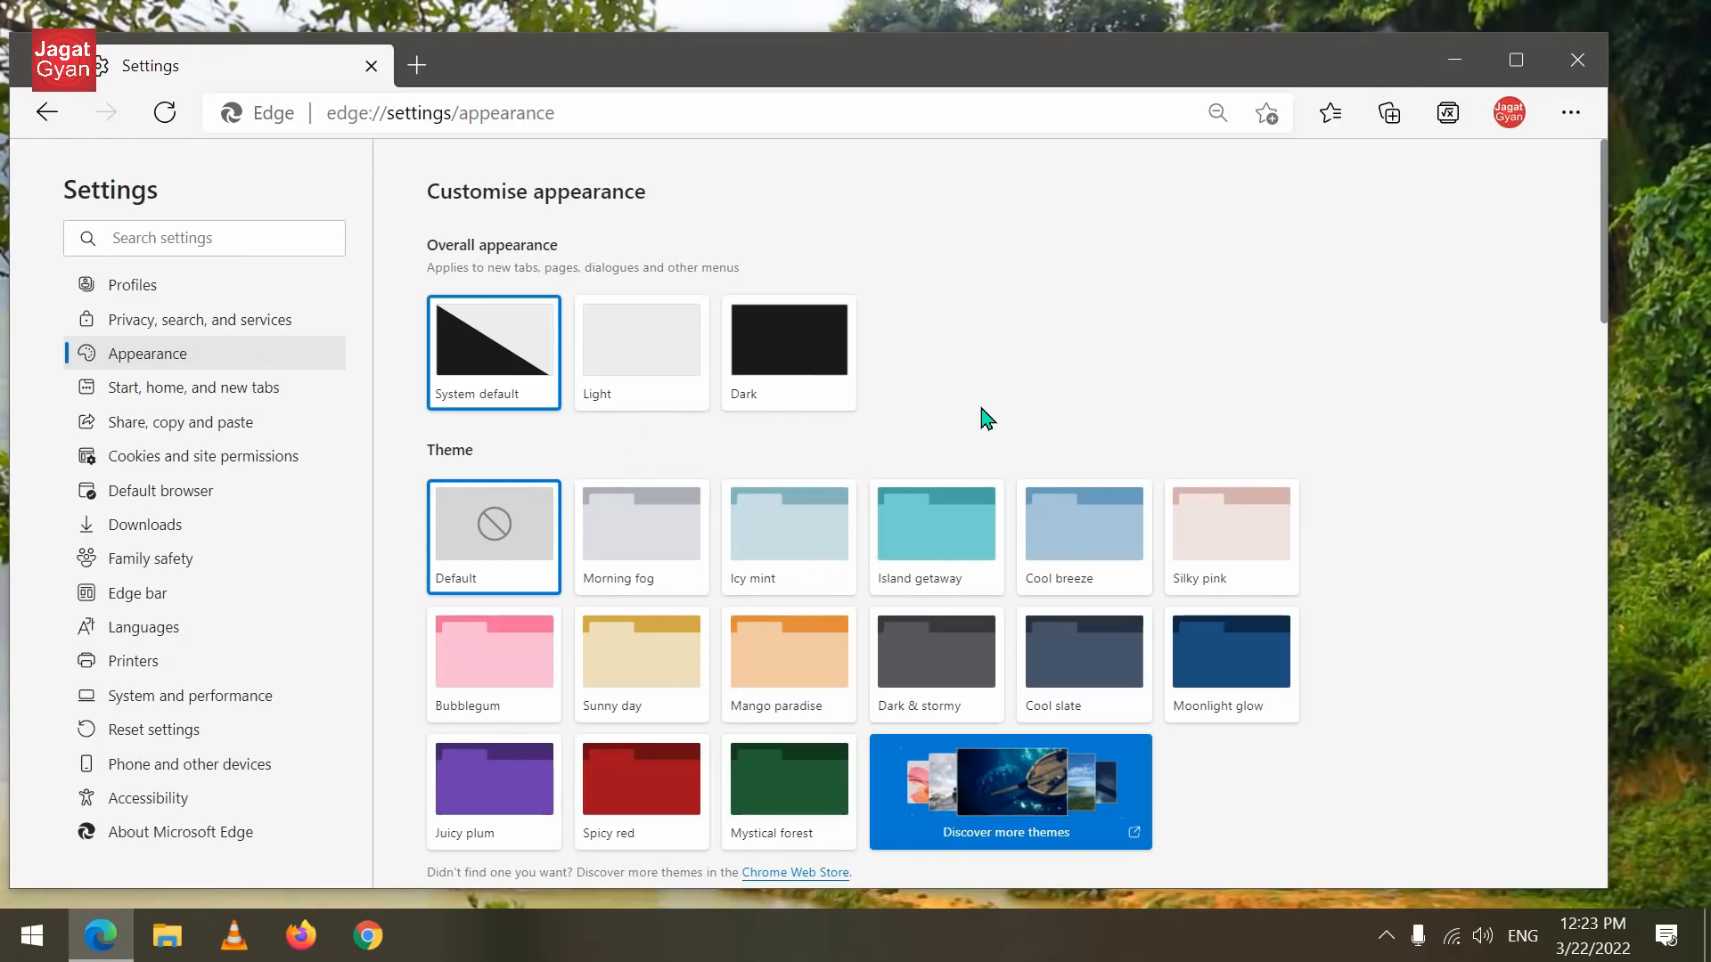
Step: Set the overall appearance to Dark and then to Light, checking each on a new tab page
{"action": "left_click", "coordinate": [805, 392]}
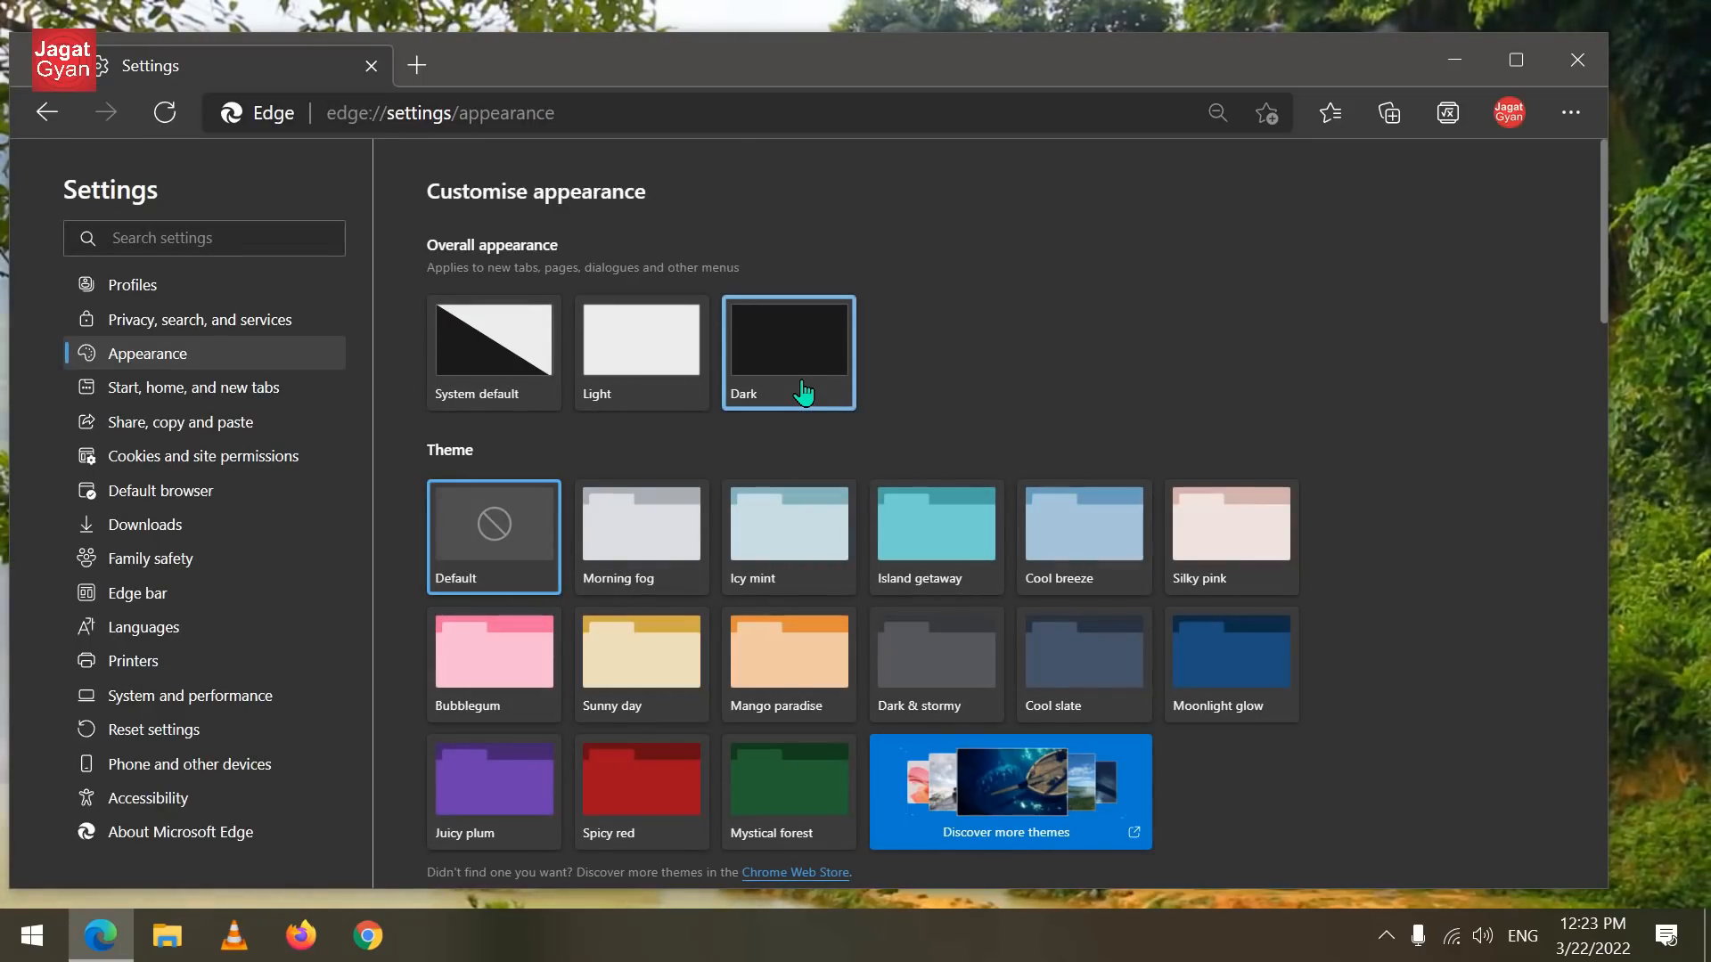
{"action": "left_click", "coordinate": [416, 64]}
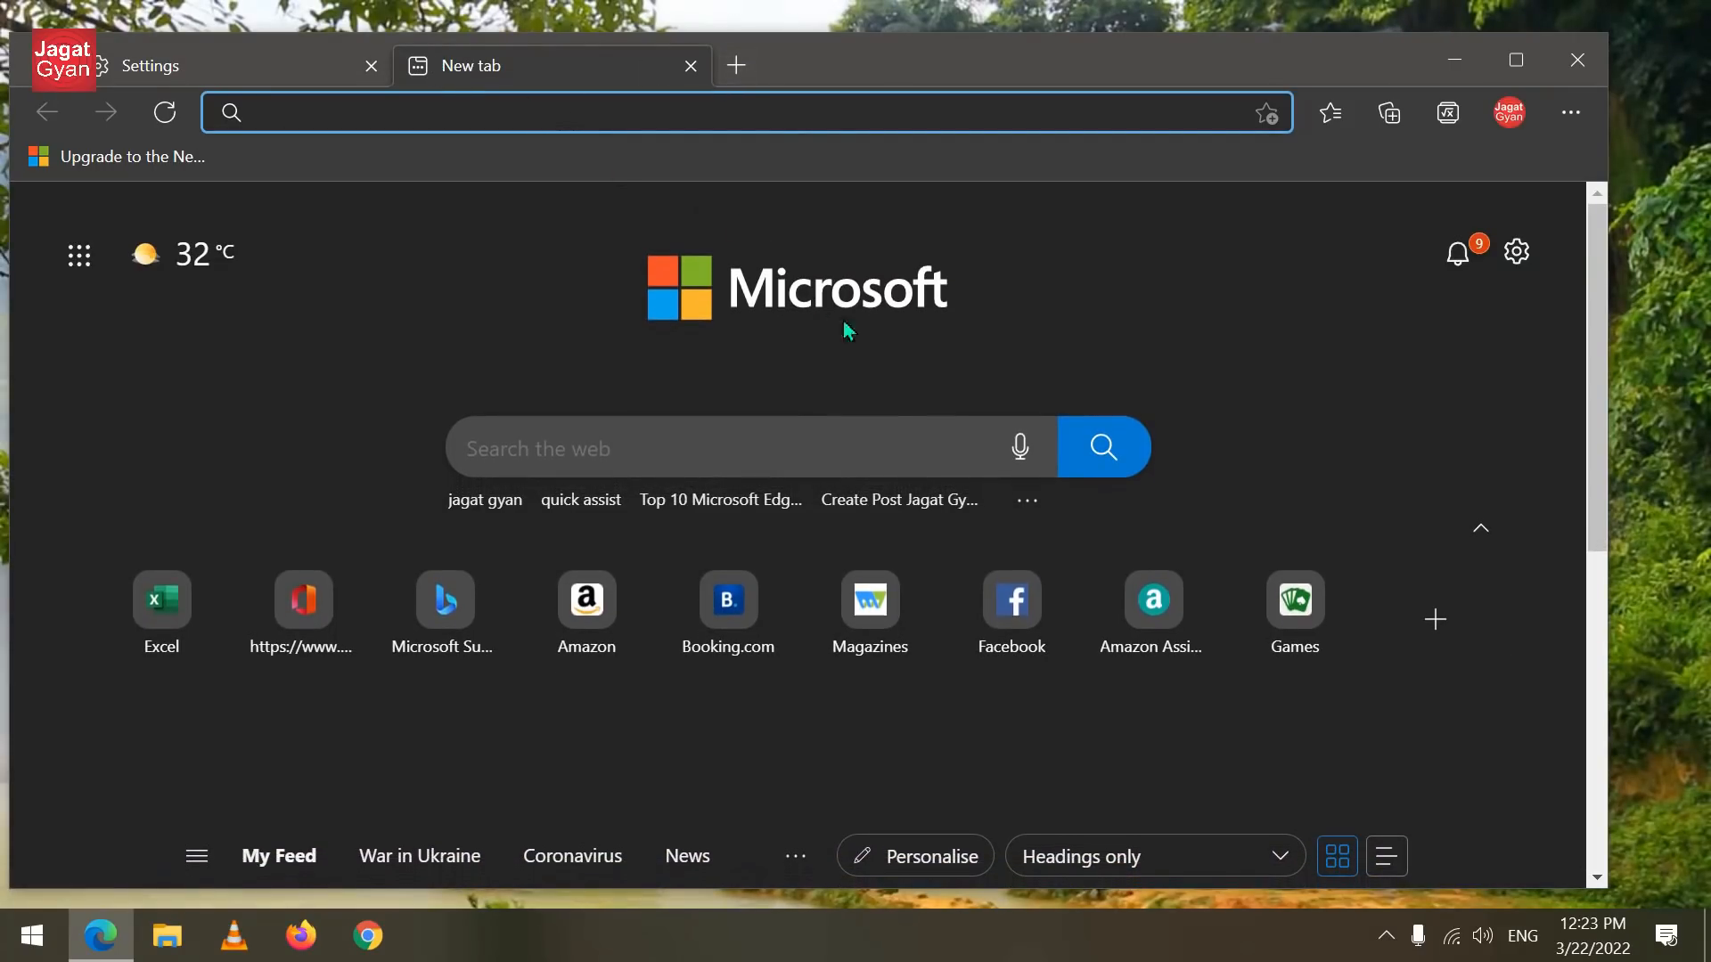
{"action": "left_click", "coordinate": [305, 82]}
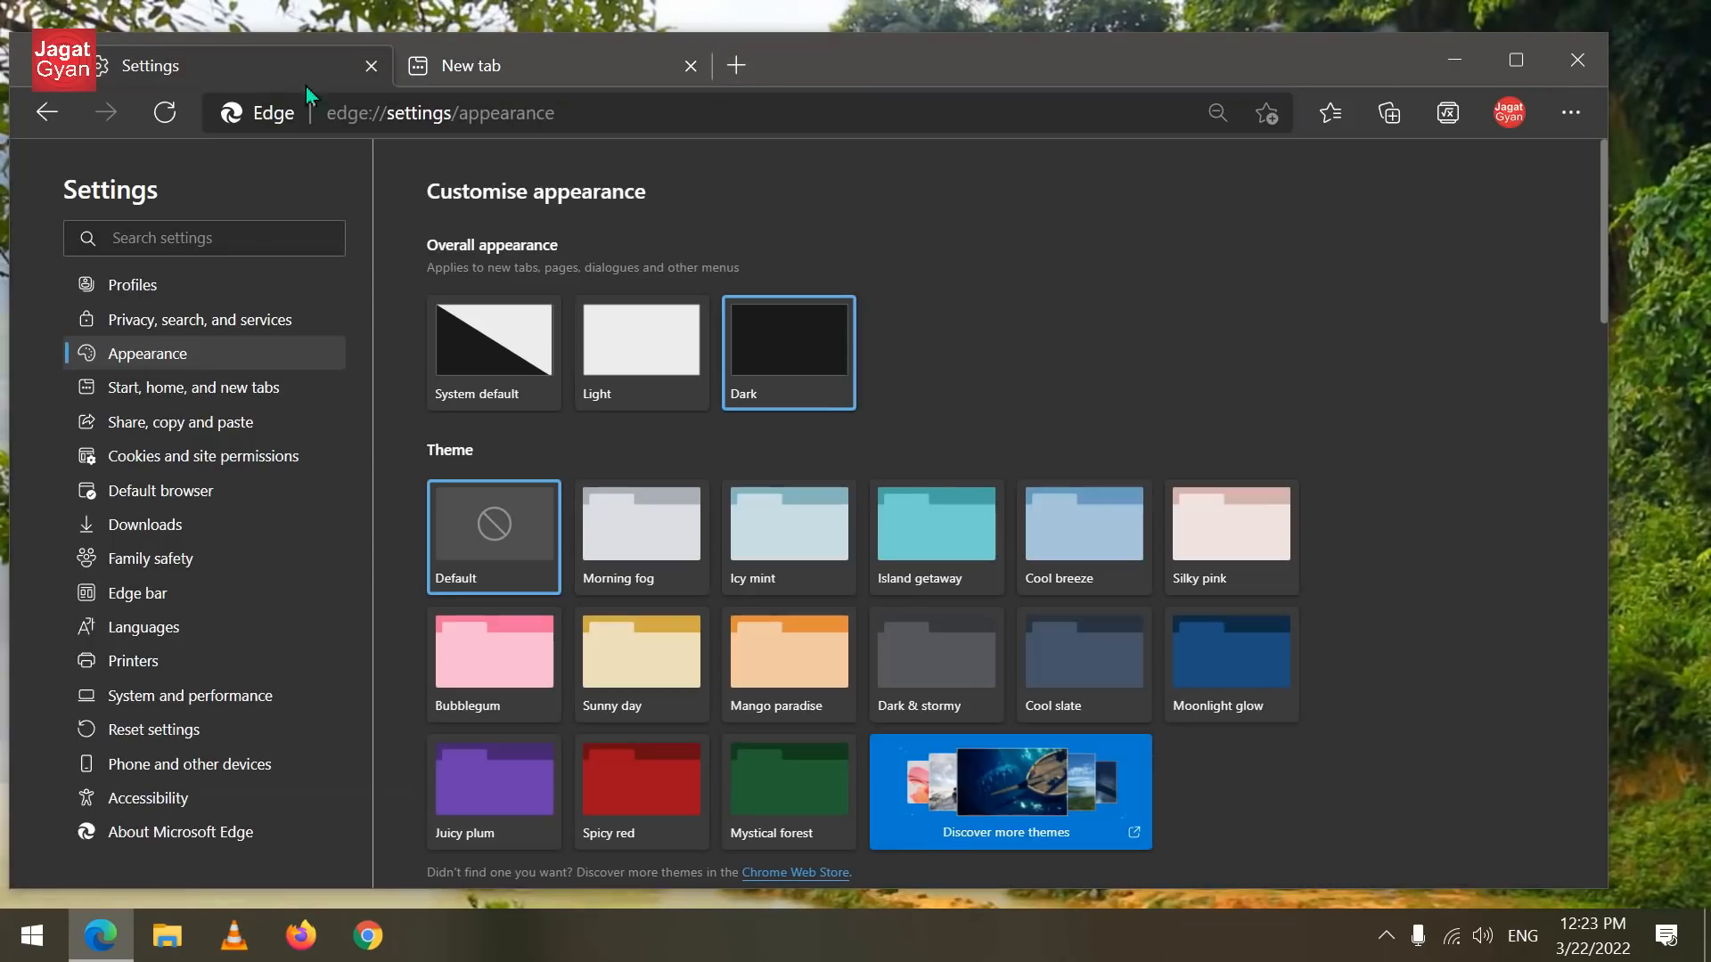
{"action": "left_click", "coordinate": [597, 363]}
{"action": "left_click", "coordinate": [580, 65]}
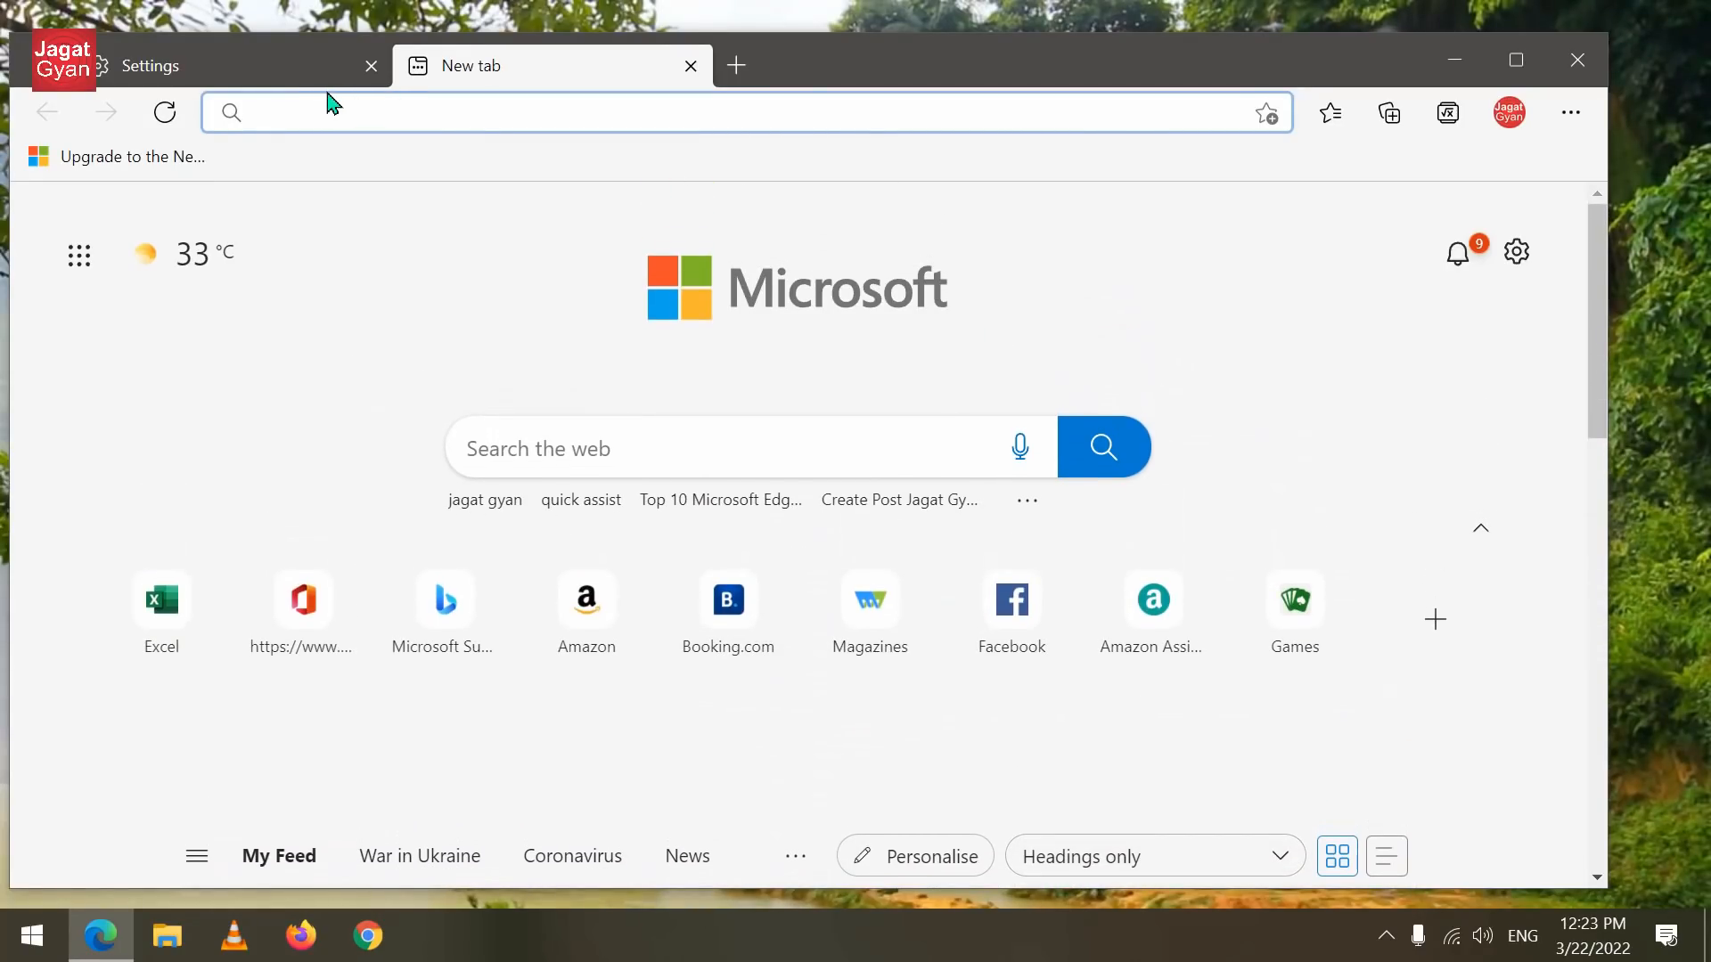
{"action": "left_click", "coordinate": [340, 81]}
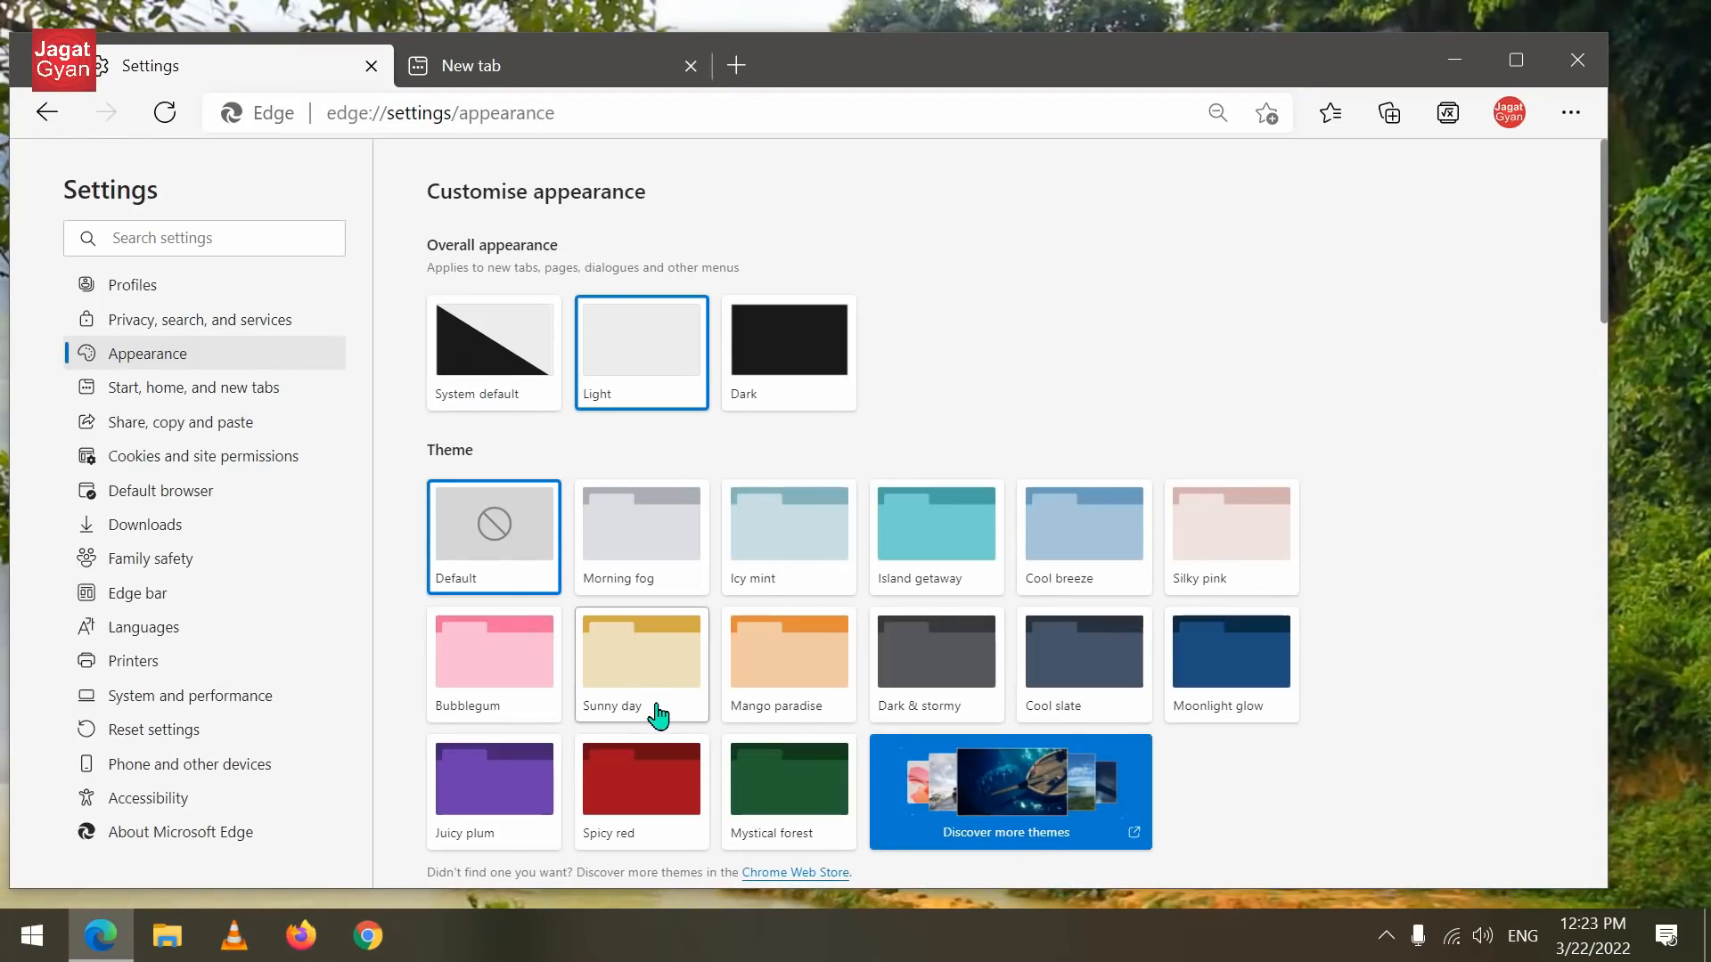
Step: Apply the Morning fog, Island getaway and Silky pink themes in turn, previewing each on the new tab page
{"action": "left_click", "coordinate": [645, 561]}
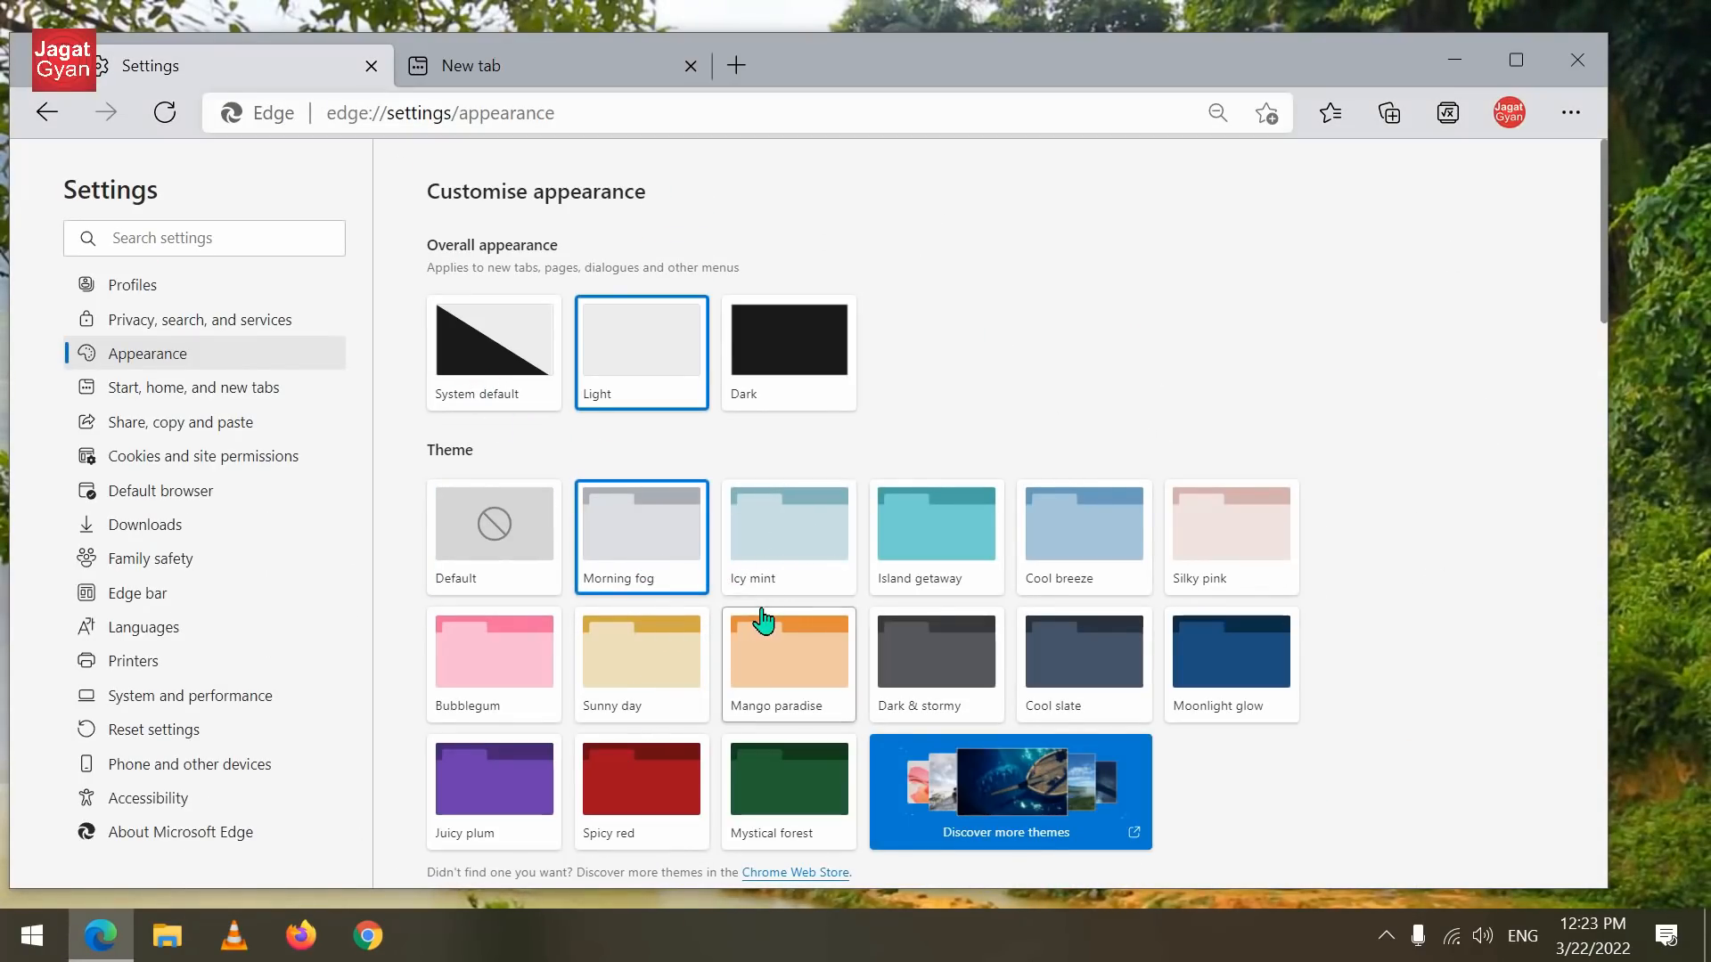
{"action": "left_click", "coordinate": [567, 80]}
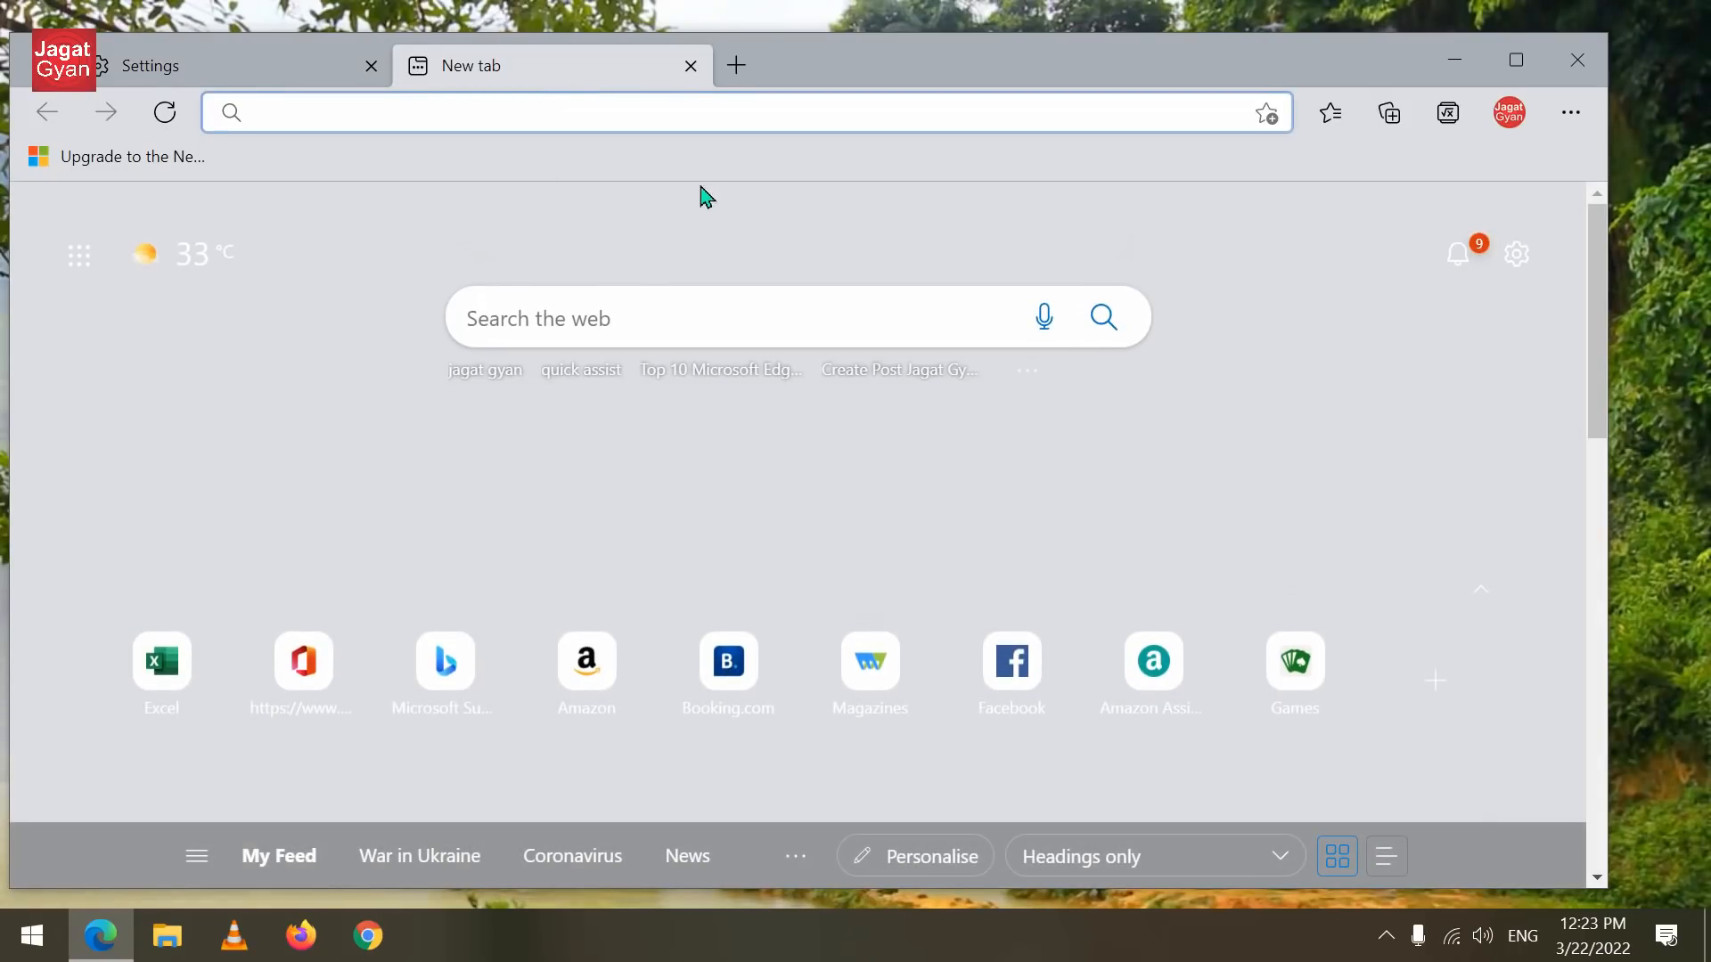
{"action": "left_click", "coordinate": [294, 70]}
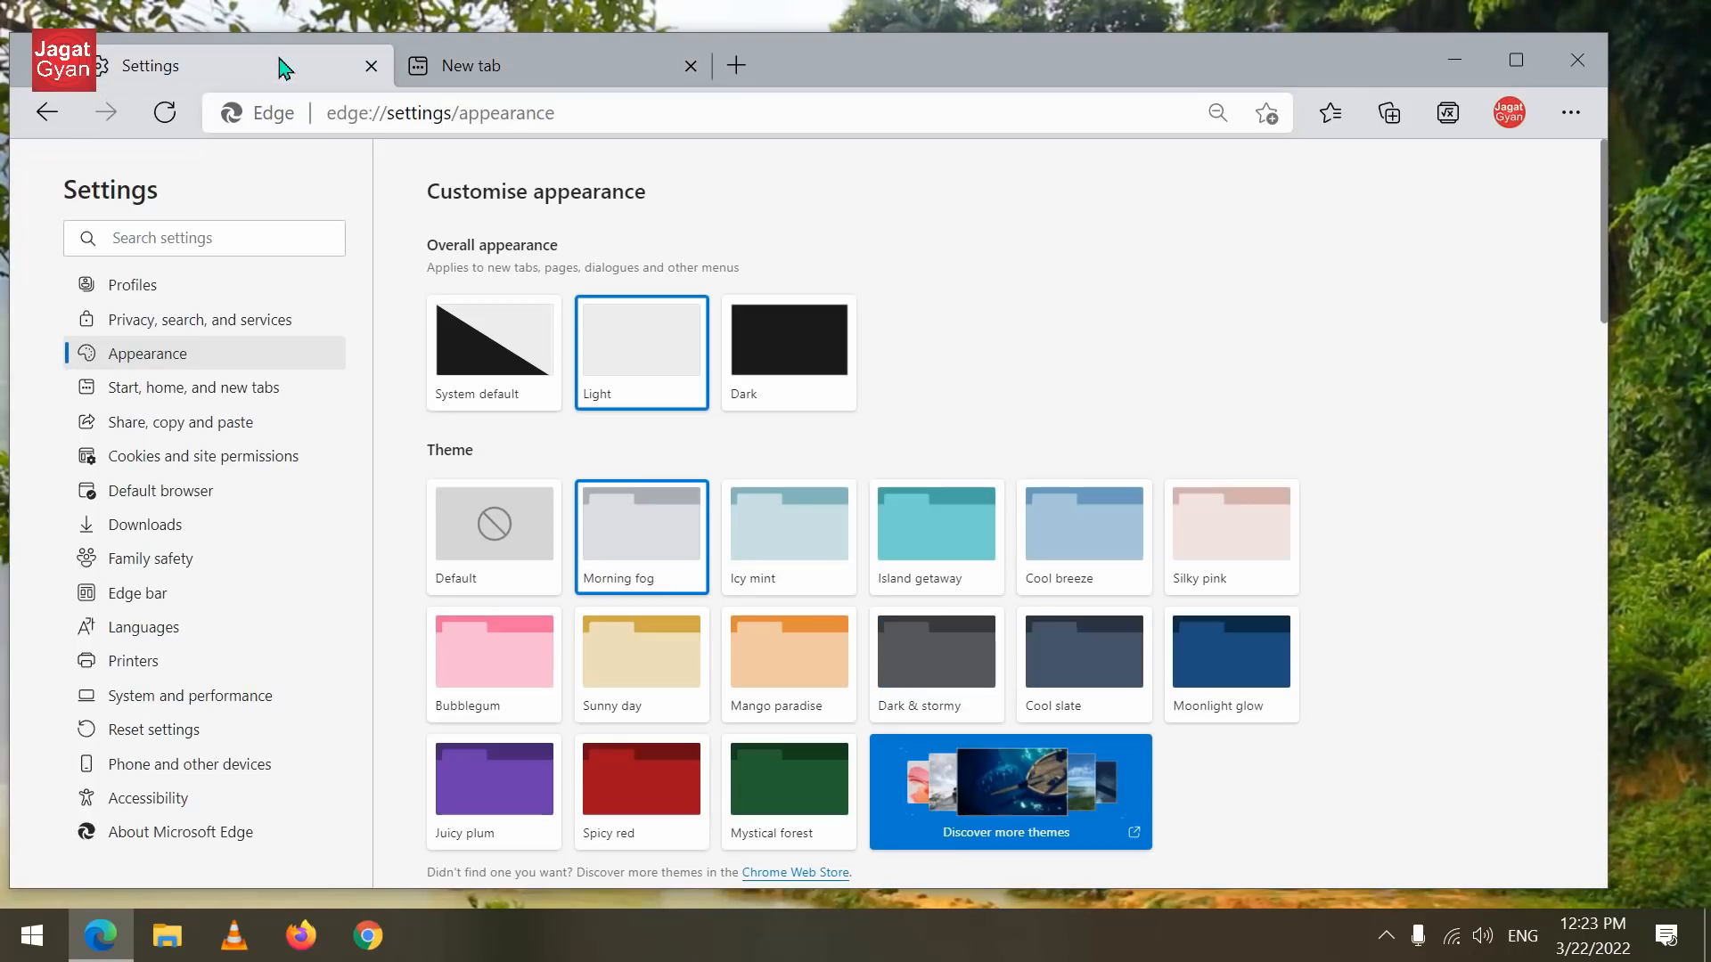
{"action": "left_click", "coordinate": [916, 544]}
{"action": "left_click", "coordinate": [570, 71]}
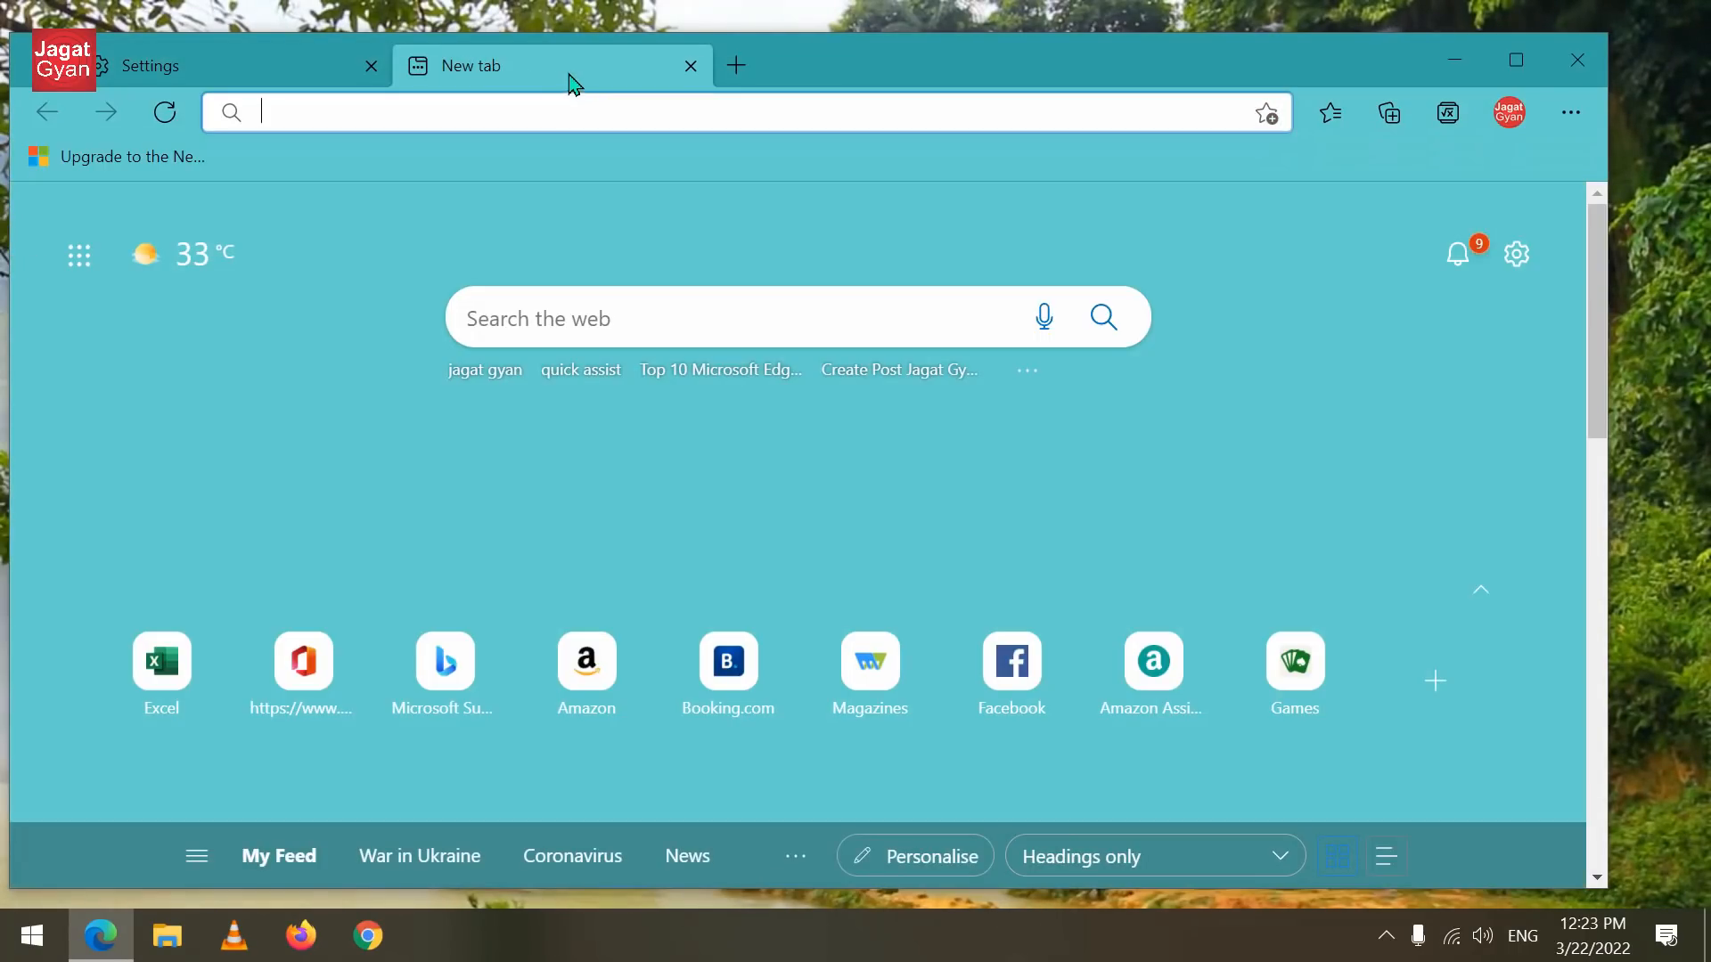
{"action": "left_click", "coordinate": [268, 82]}
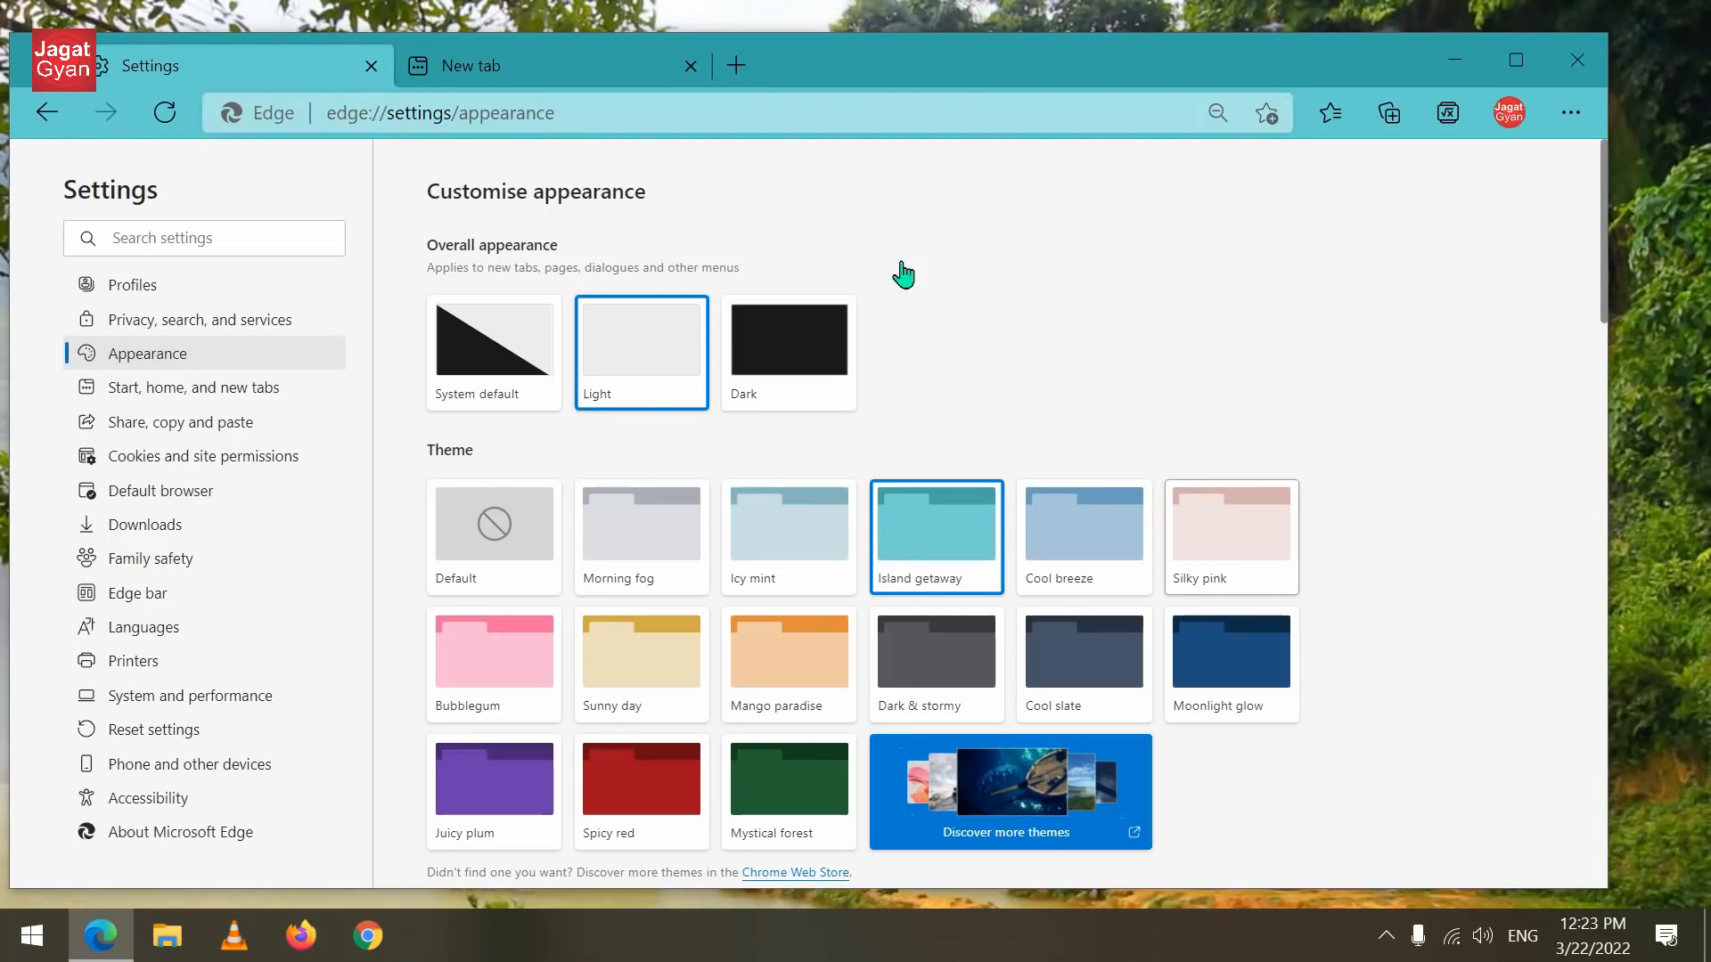
{"action": "left_click", "coordinate": [1231, 535]}
{"action": "left_click", "coordinate": [469, 69]}
{"action": "left_click", "coordinate": [272, 67]}
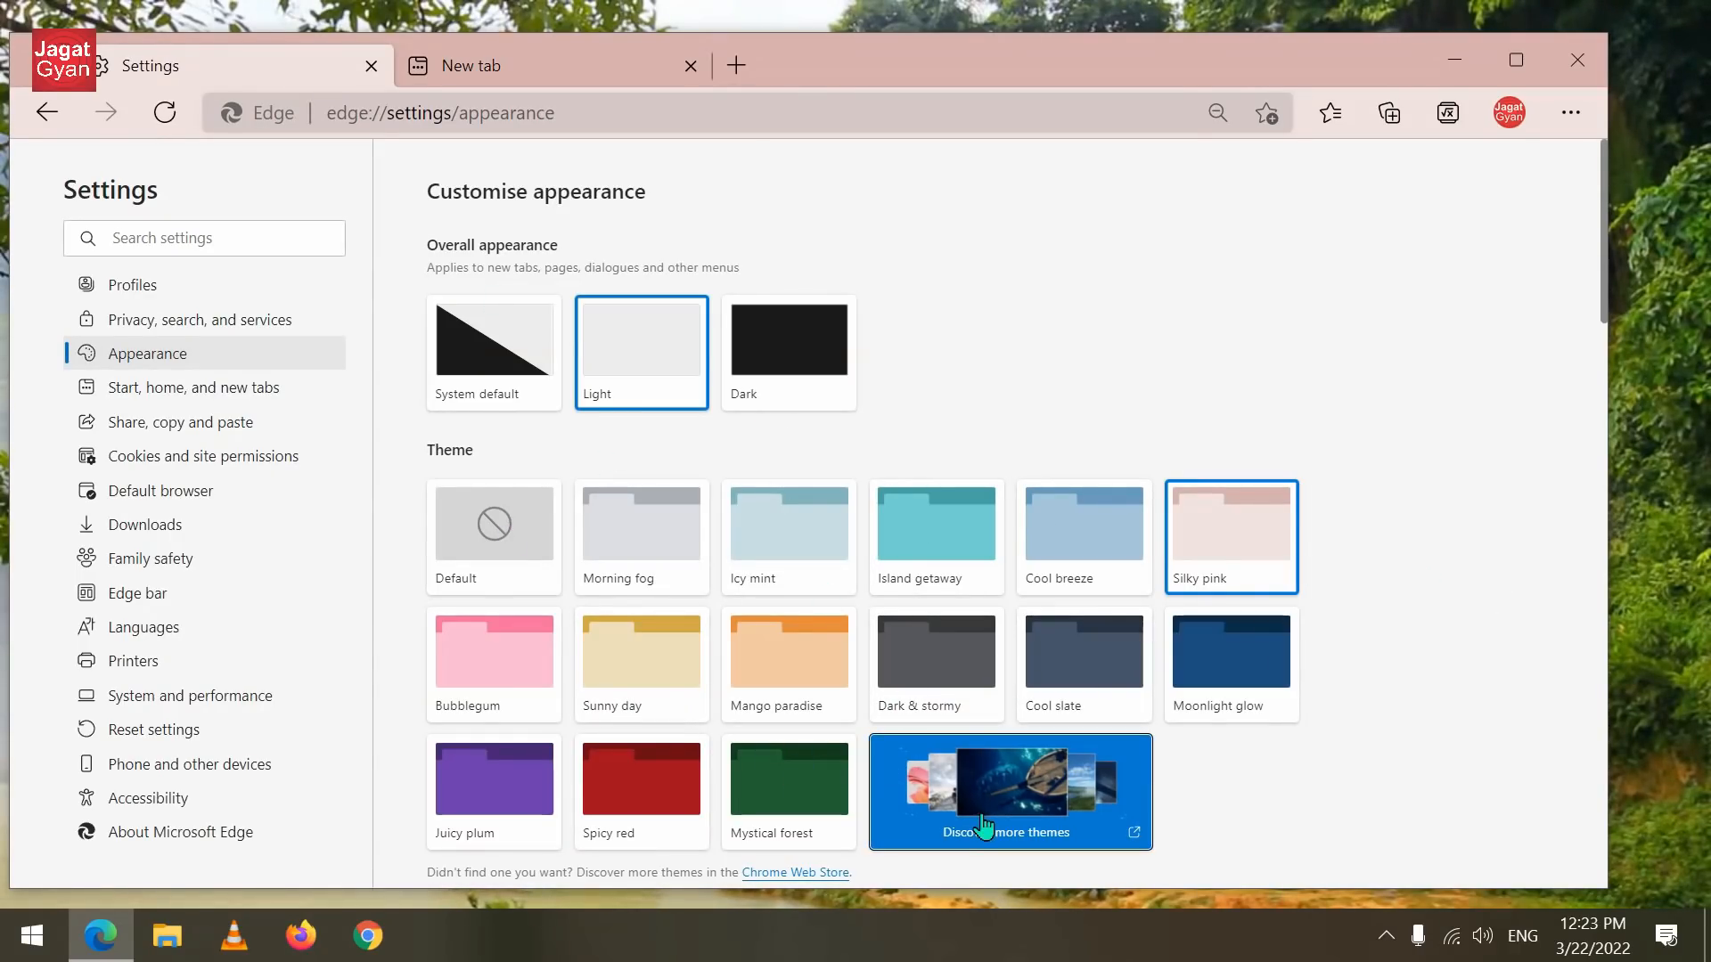
Step: Discover more themes in Edge Add-ons and install the Black History Month - Power of Perseverance theme
{"action": "left_click", "coordinate": [1019, 813]}
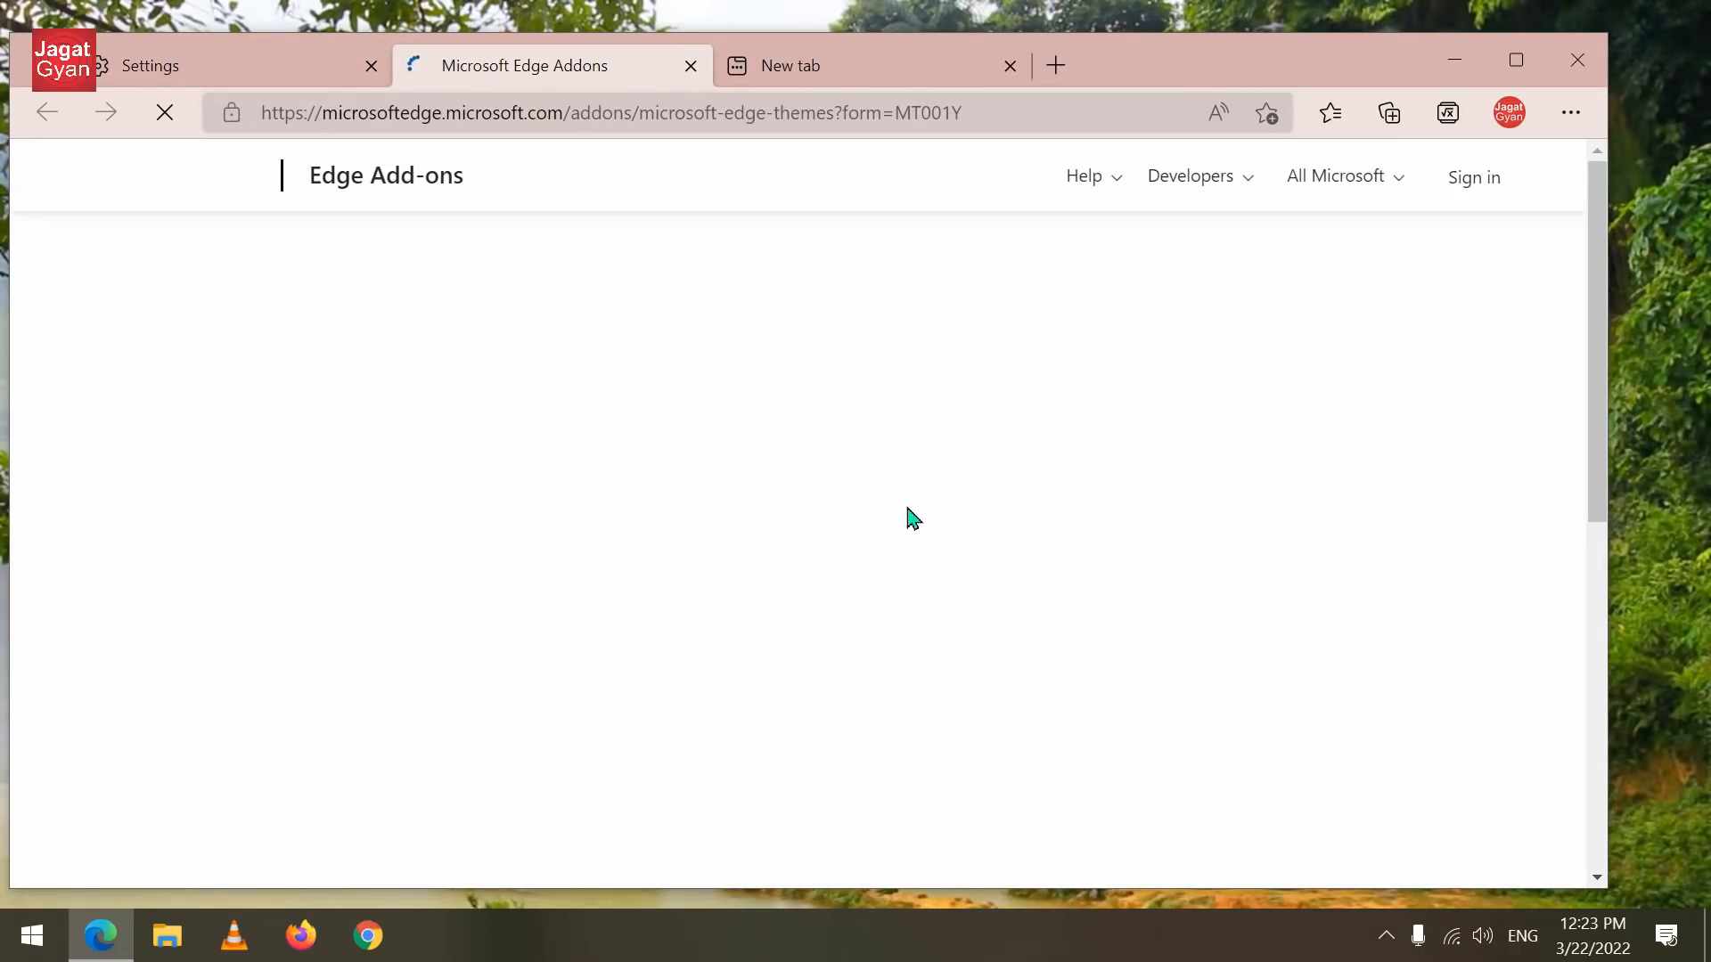
{"action": "scroll", "coordinate": [1251, 493], "scroll_direction": "down", "scroll_amount": 2}
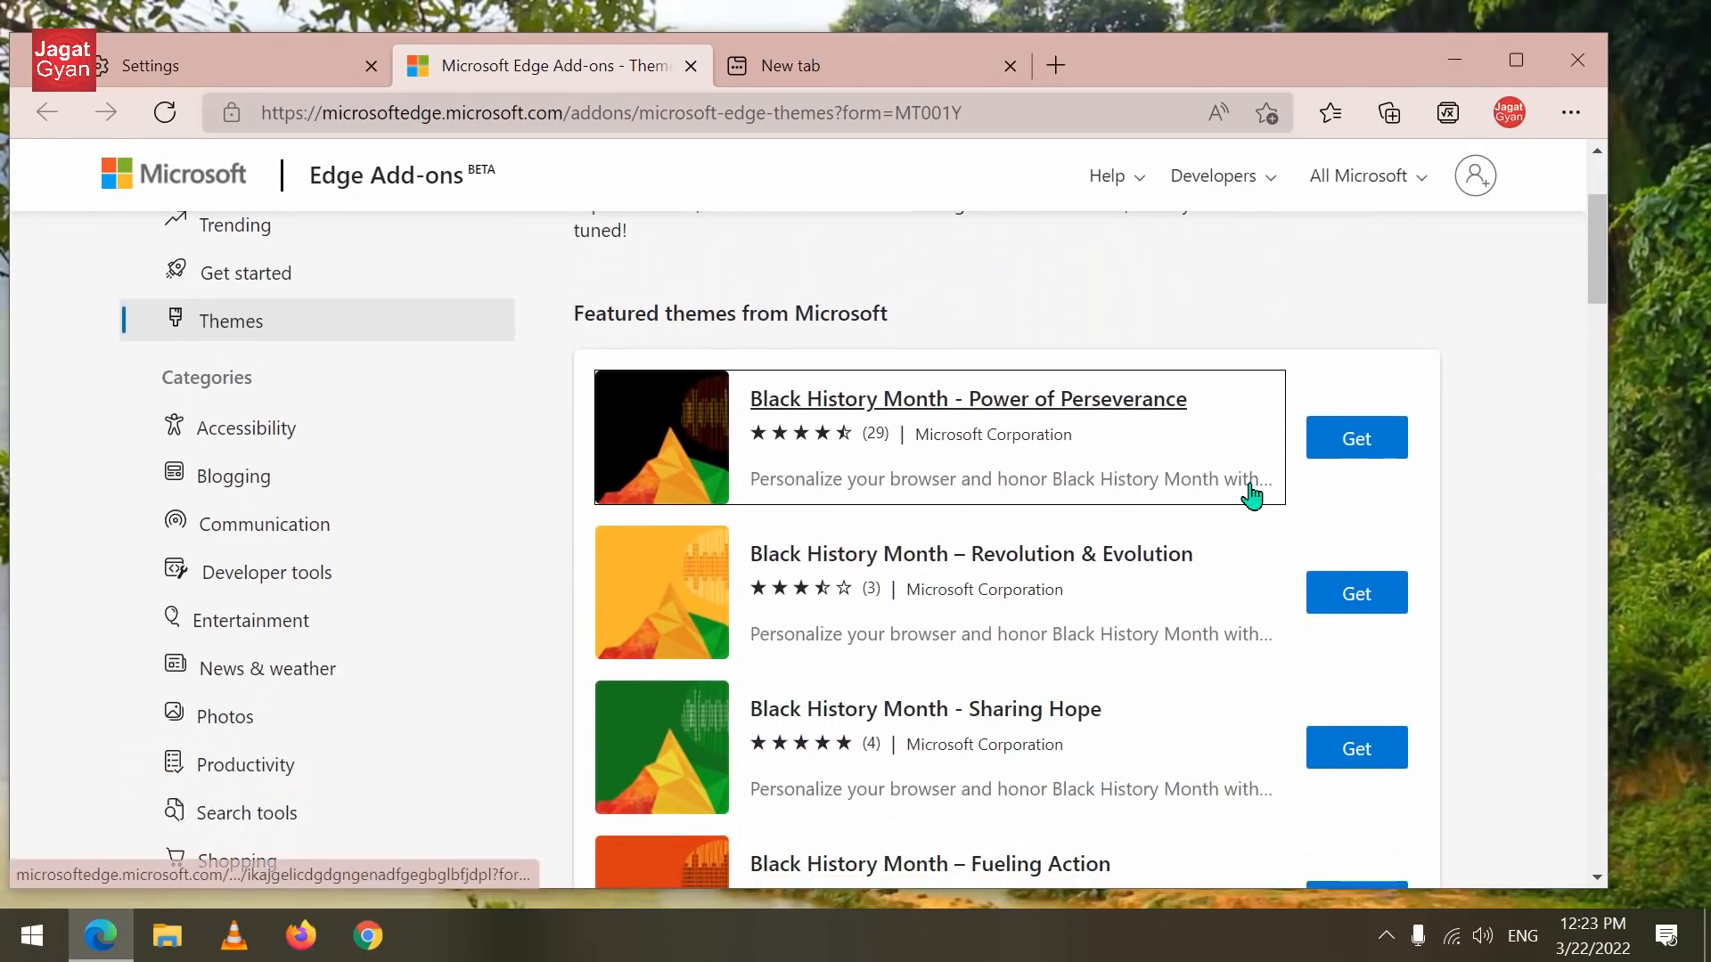
{"action": "scroll", "coordinate": [758, 479], "scroll_direction": "down", "scroll_amount": 2}
{"action": "scroll", "coordinate": [802, 479], "scroll_direction": "up", "scroll_amount": 2}
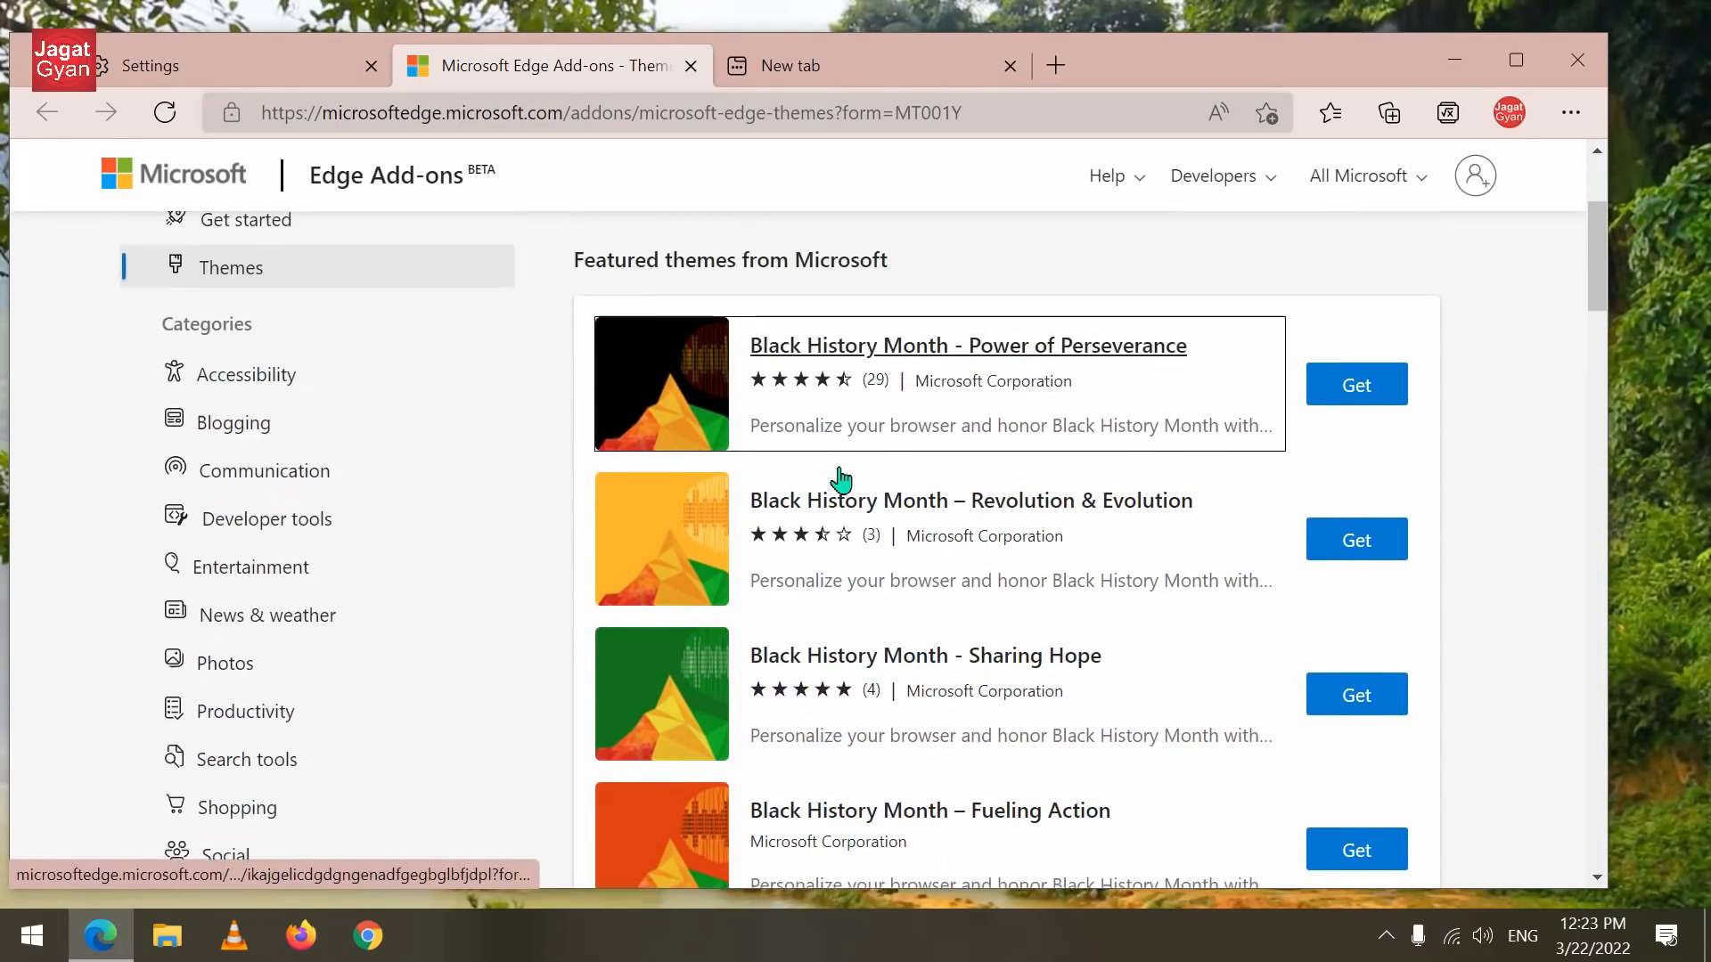
{"action": "scroll", "coordinate": [1069, 615], "scroll_direction": "down", "scroll_amount": 3}
{"action": "scroll", "coordinate": [1223, 638], "scroll_direction": "up", "scroll_amount": 5}
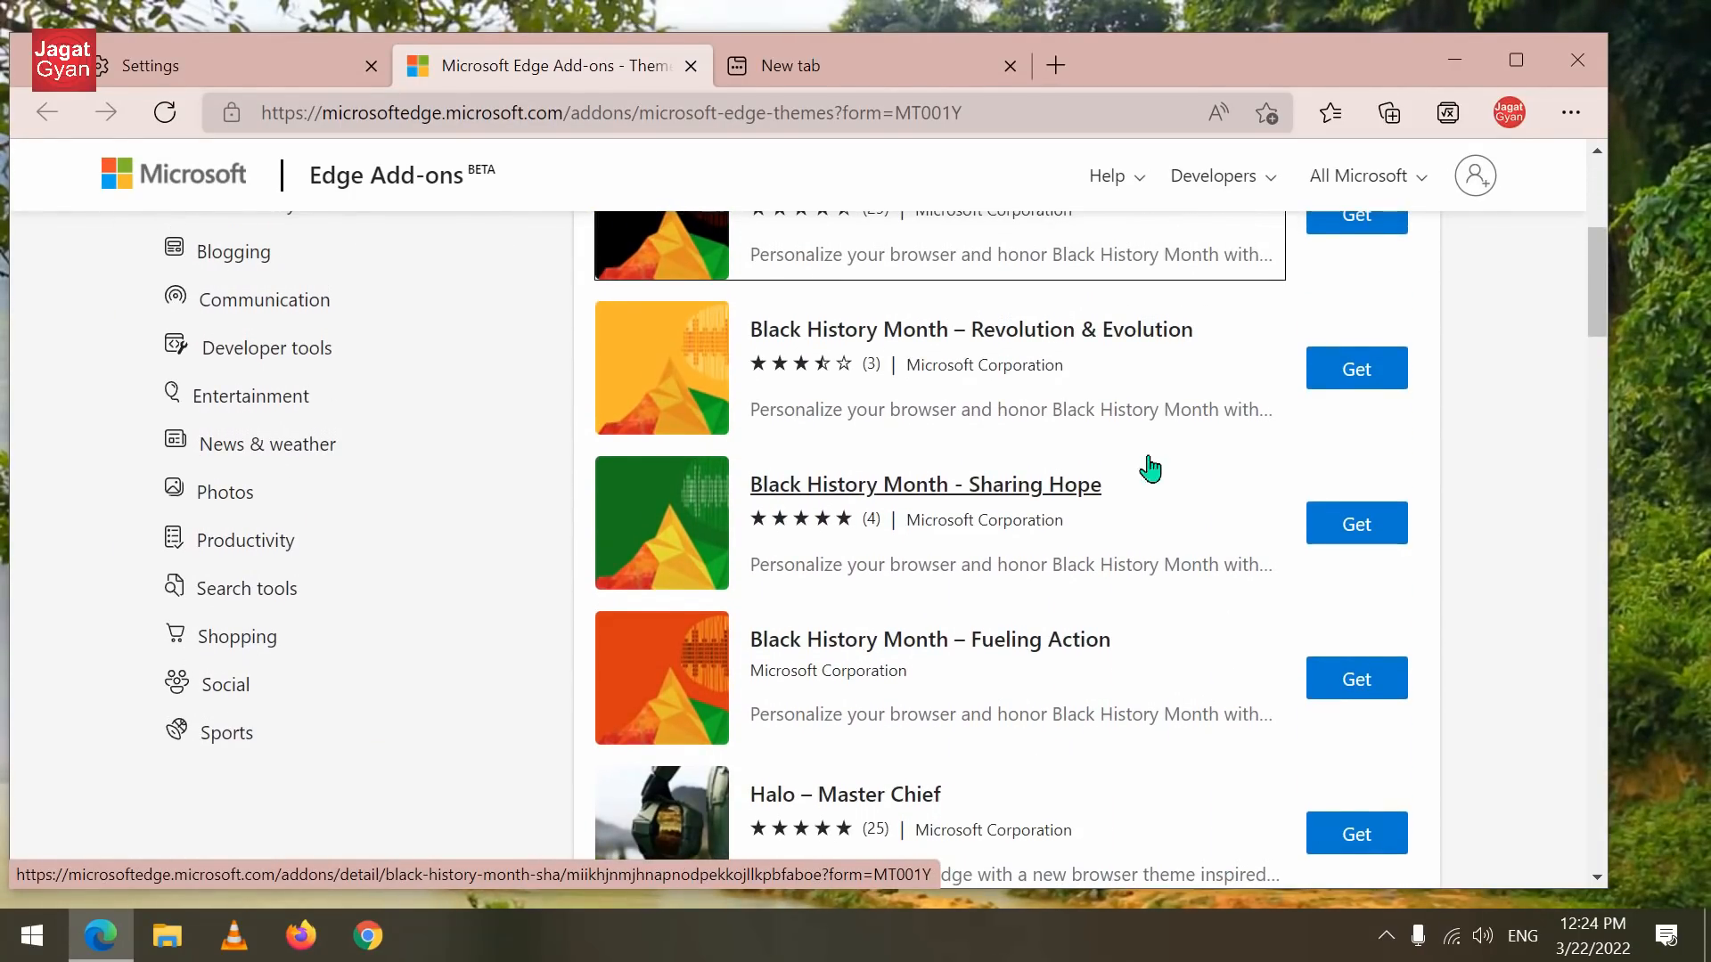
{"action": "left_click", "coordinate": [1371, 562]}
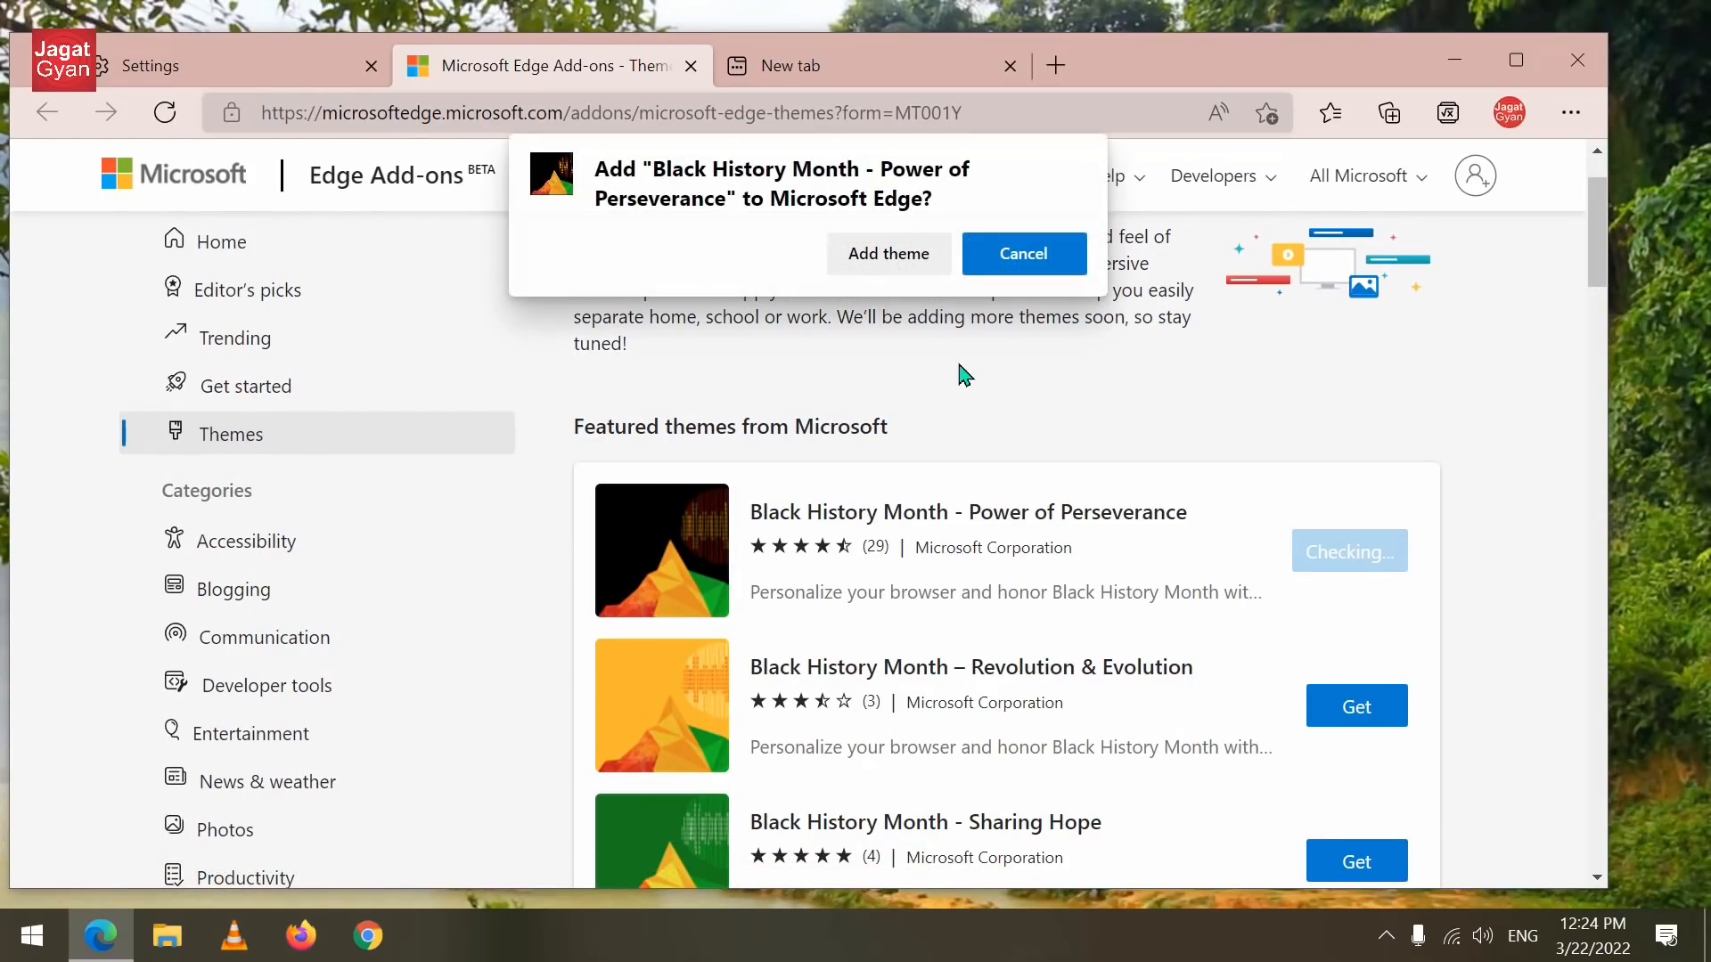
{"action": "left_click", "coordinate": [907, 258]}
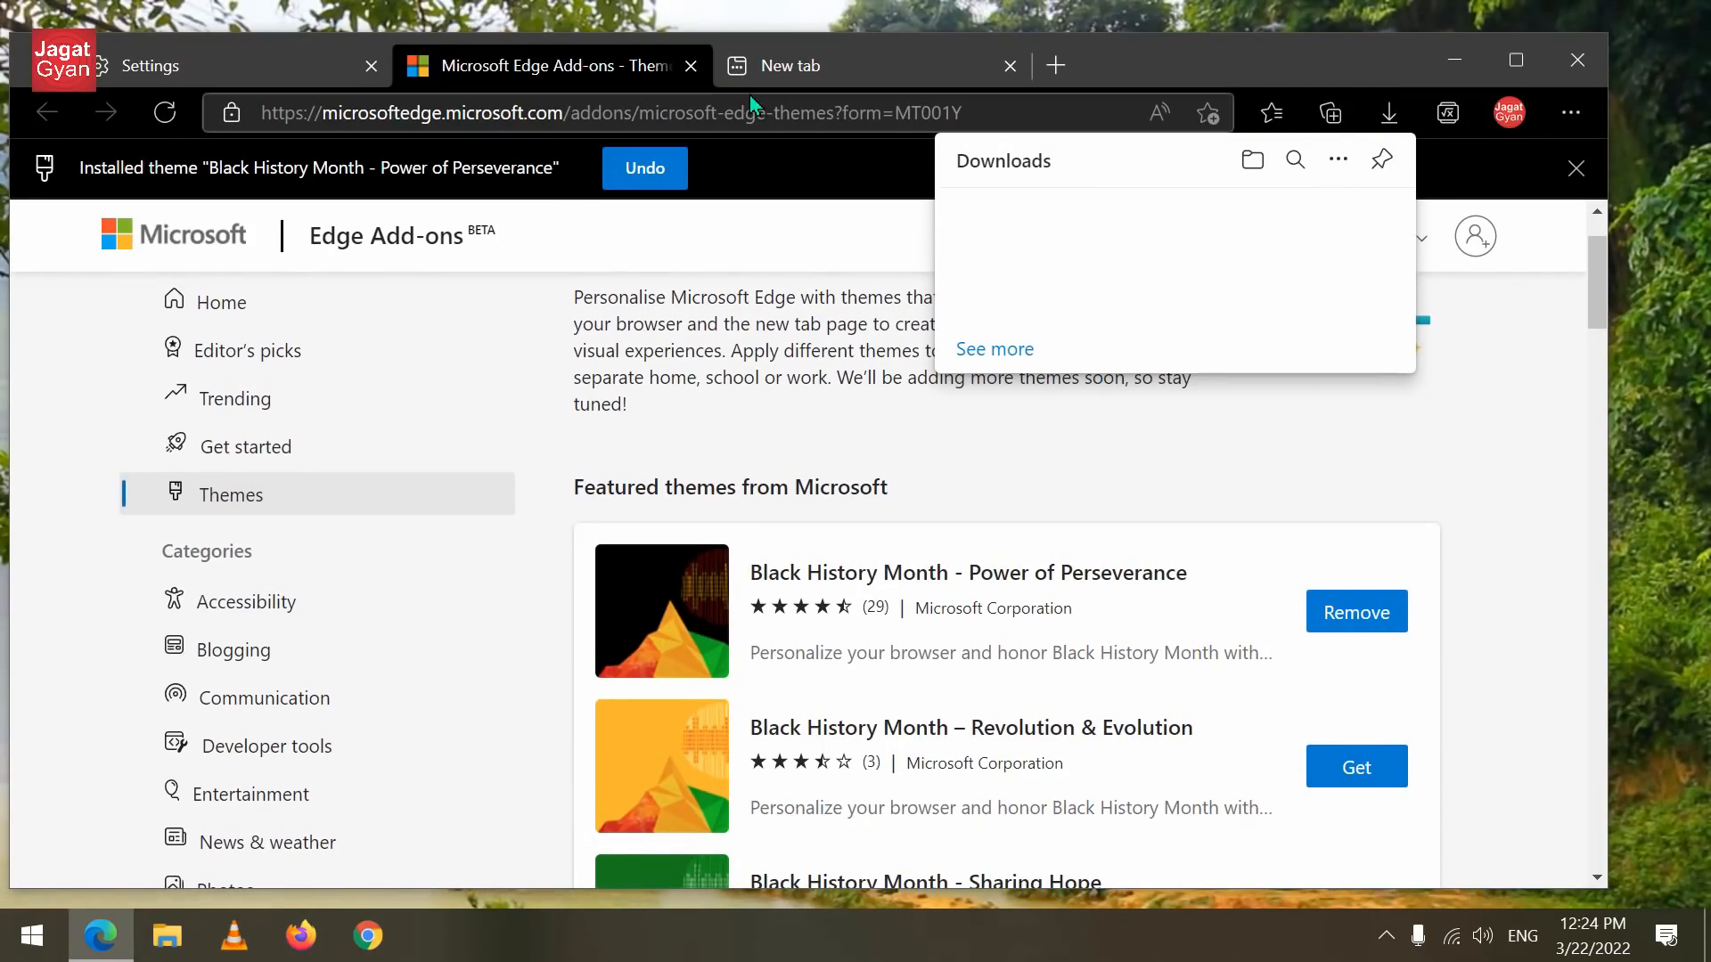
Step: Open another new tab and look over its page with the installed theme
{"action": "left_click", "coordinate": [1061, 62]}
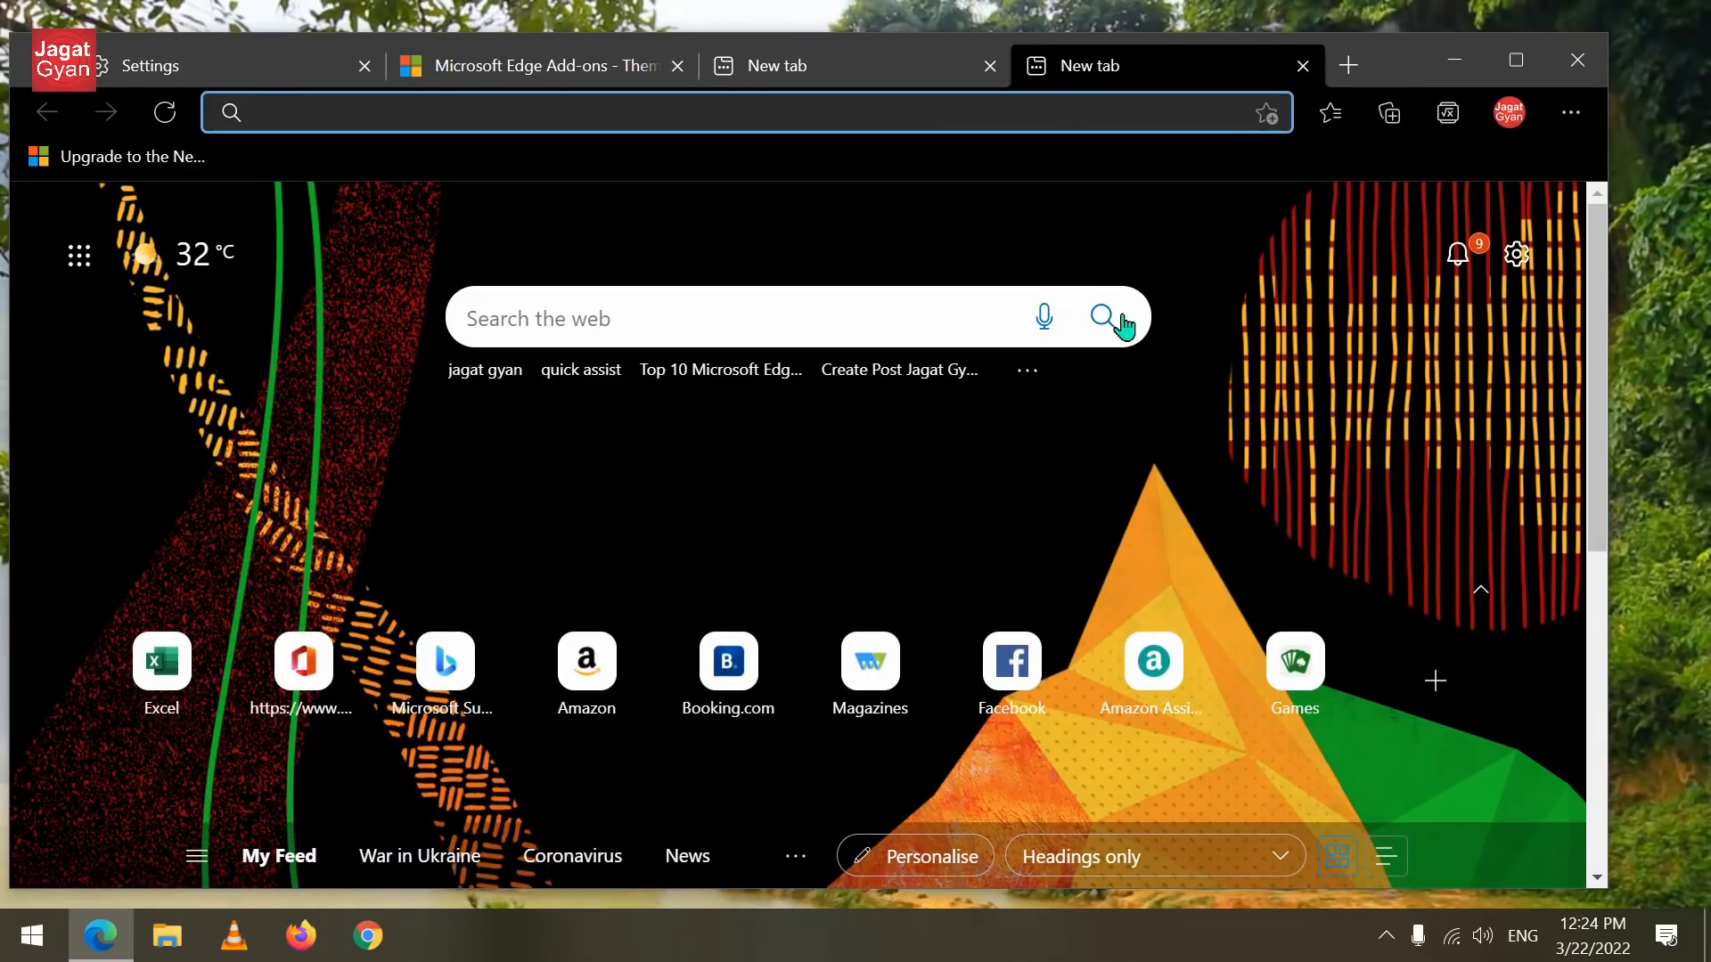
{"action": "scroll", "coordinate": [882, 500], "scroll_direction": "down", "scroll_amount": 3}
{"action": "scroll", "coordinate": [950, 533], "scroll_direction": "up", "scroll_amount": 3}
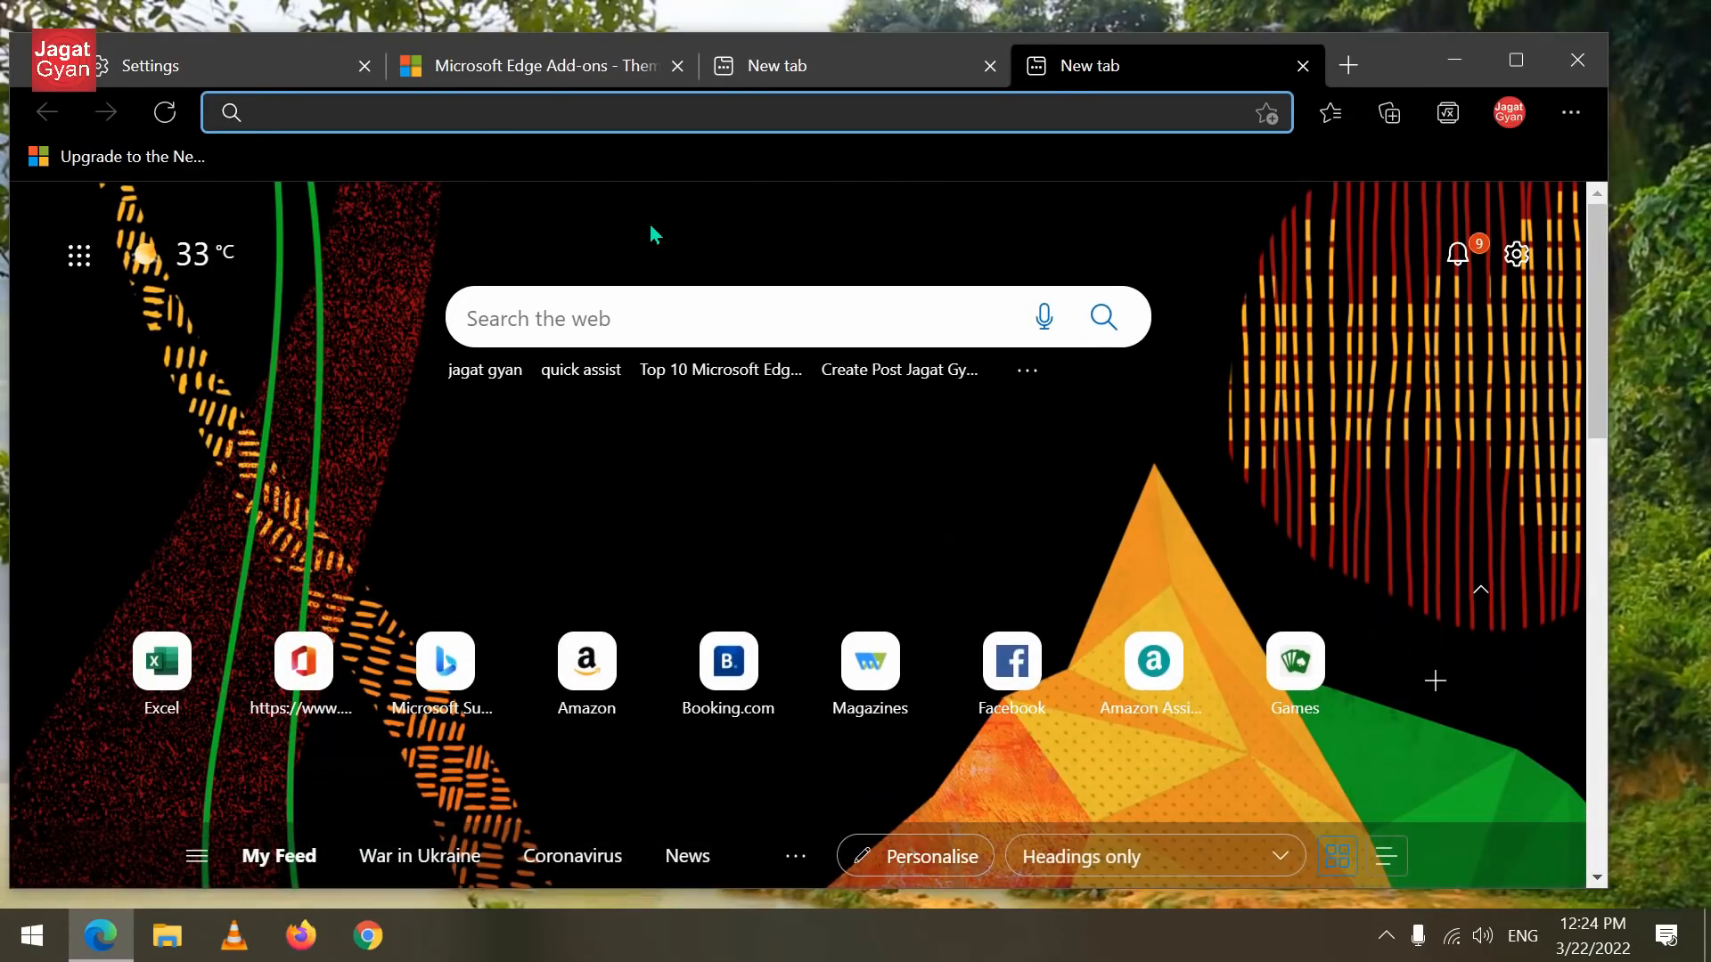
Step: Return to the Edge Add-ons themes list and install the Satin Stacks theme
{"action": "left_click", "coordinate": [515, 64]}
{"action": "scroll", "coordinate": [1176, 580], "scroll_direction": "down", "scroll_amount": 15}
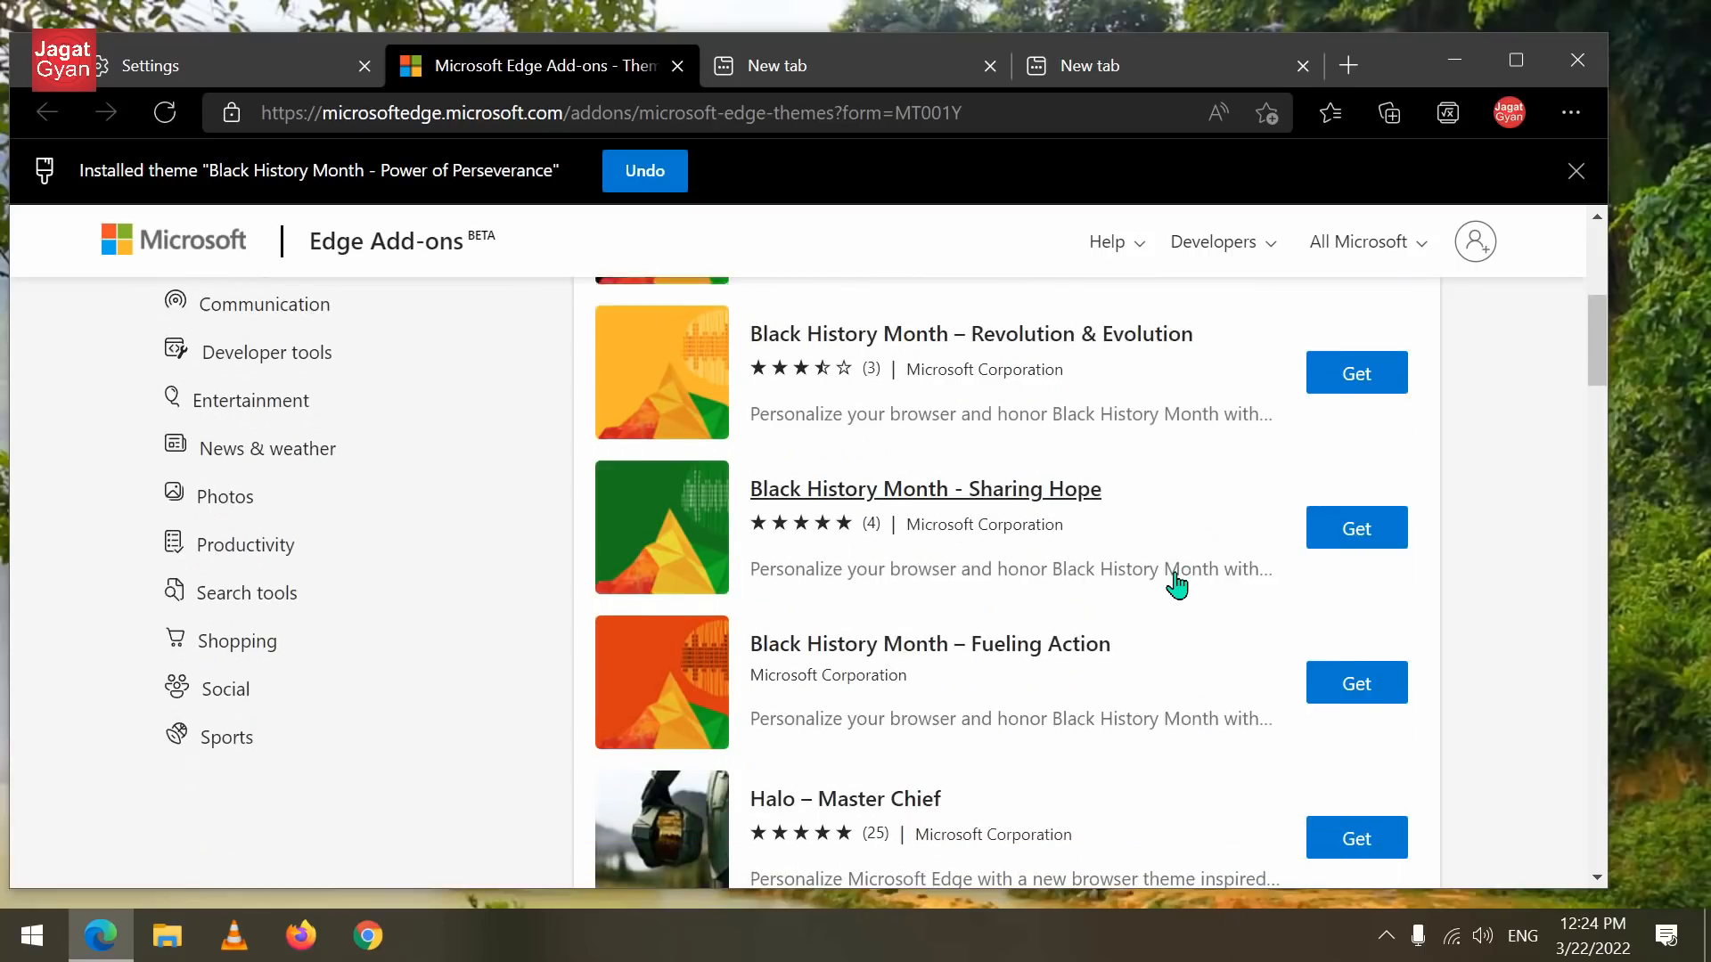
{"action": "scroll", "coordinate": [1176, 586], "scroll_direction": "down", "scroll_amount": 3}
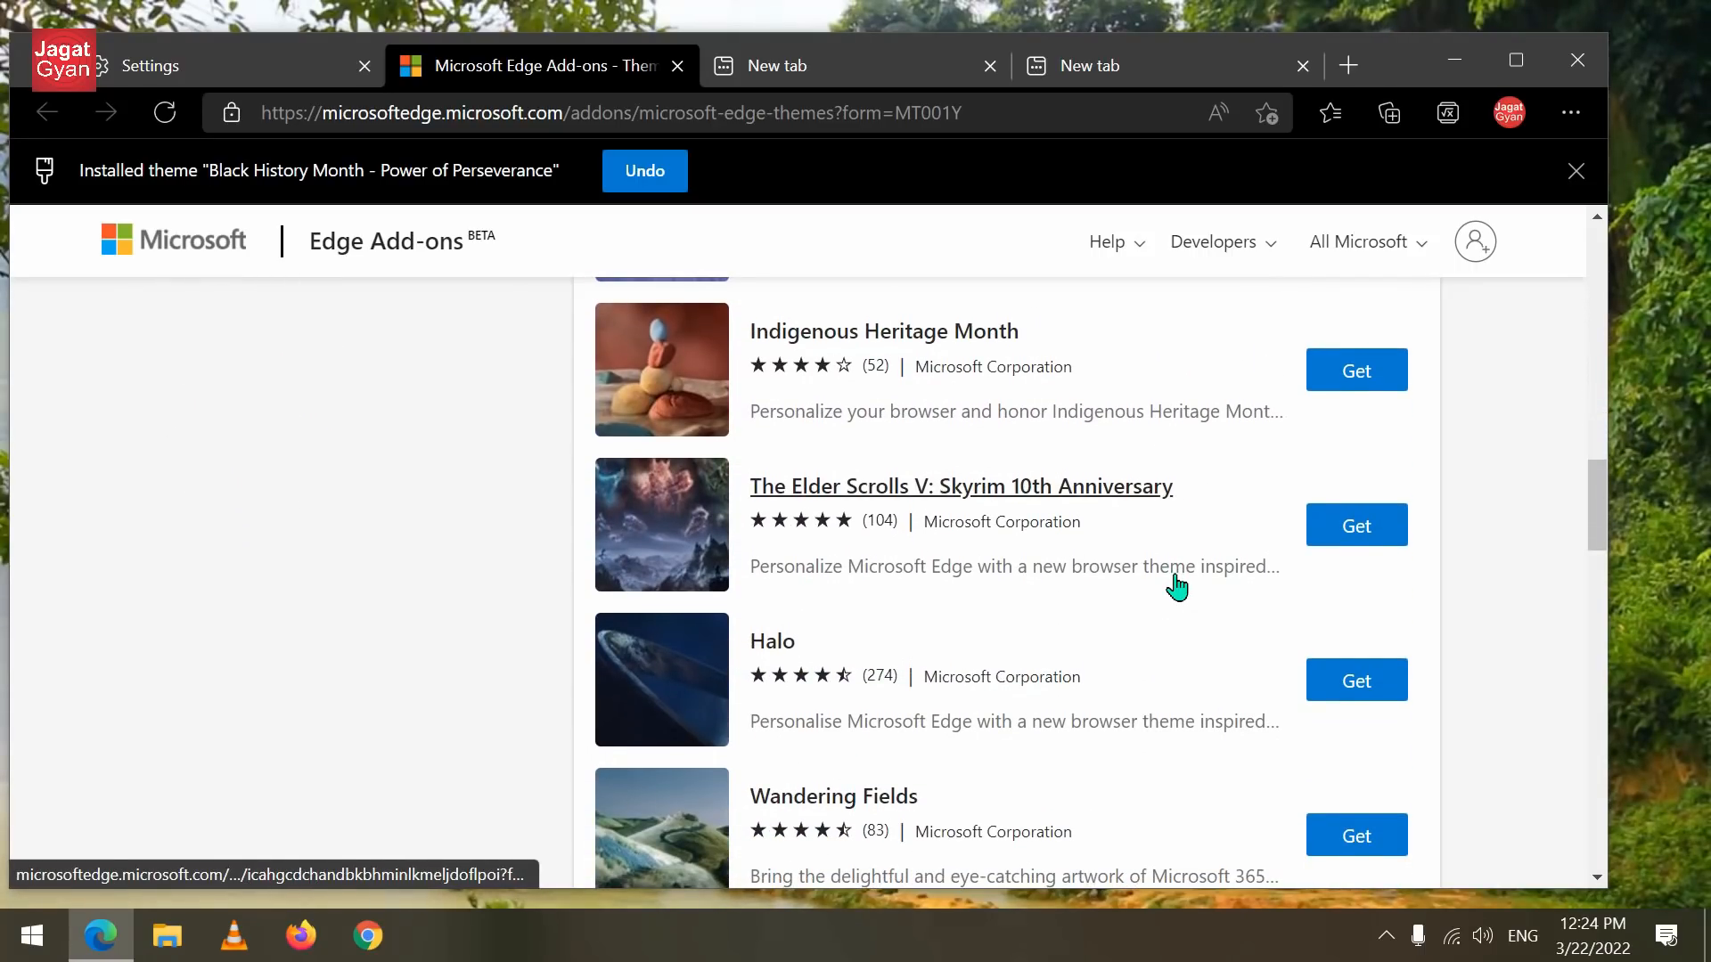
{"action": "scroll", "coordinate": [1049, 565], "scroll_direction": "down", "scroll_amount": 1}
{"action": "scroll", "coordinate": [1049, 565], "scroll_direction": "down", "scroll_amount": 2}
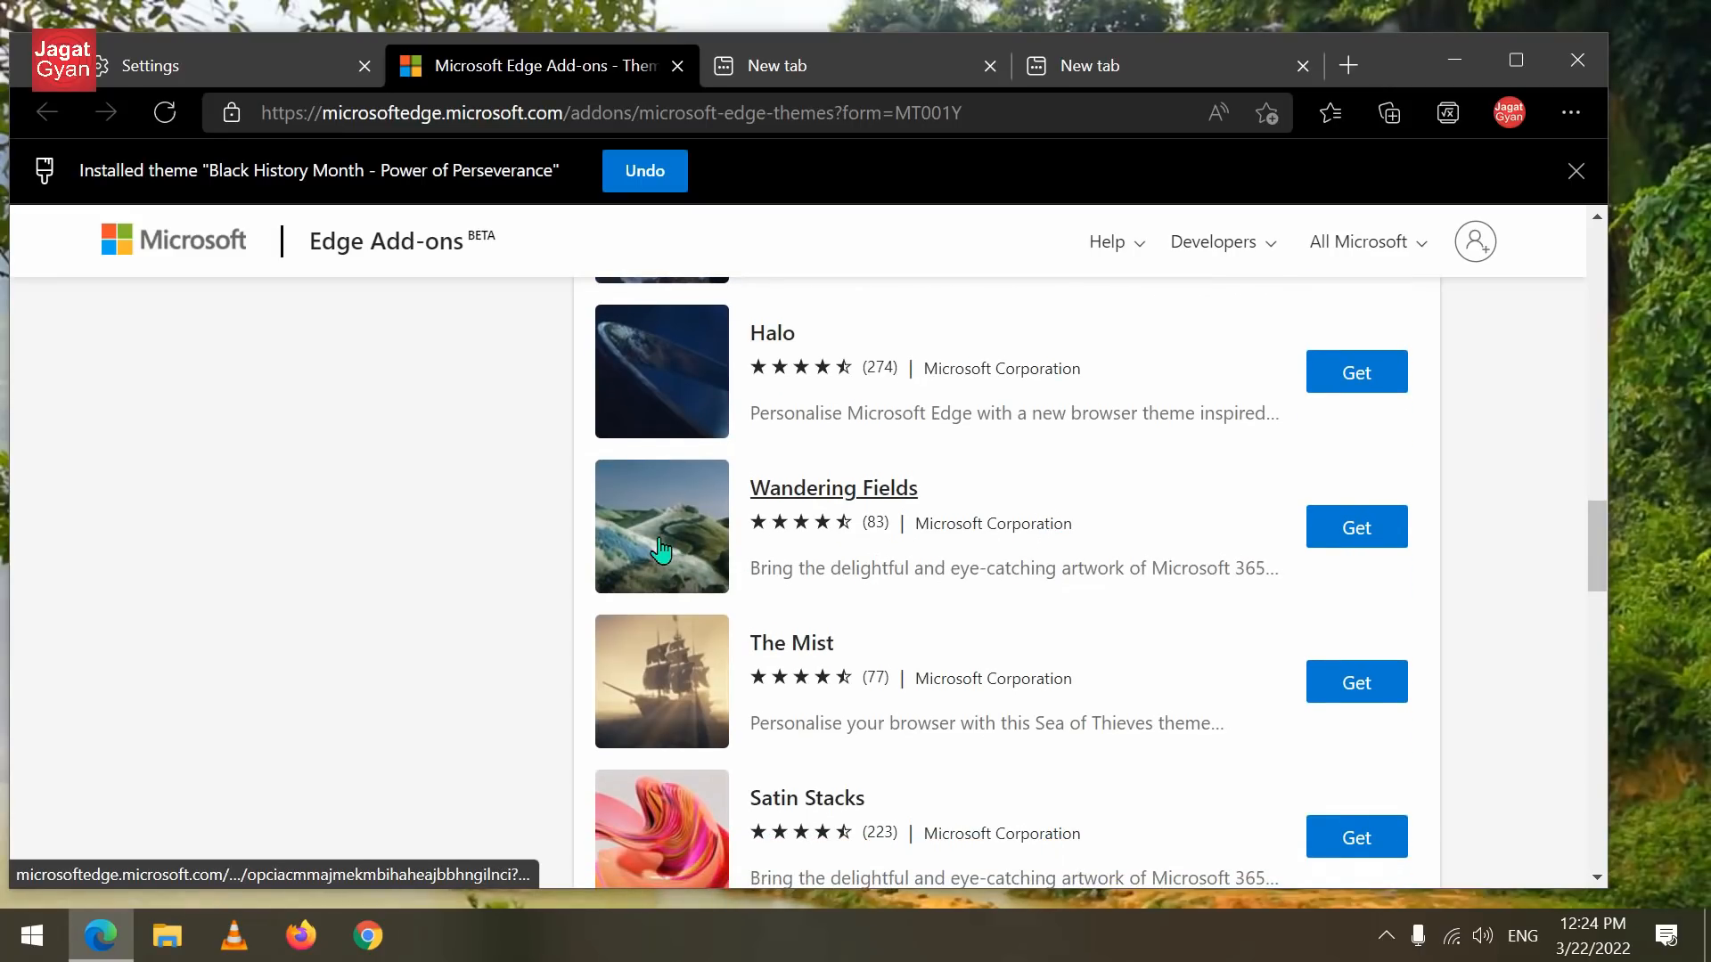
{"action": "scroll", "coordinate": [745, 579], "scroll_direction": "down", "scroll_amount": 2}
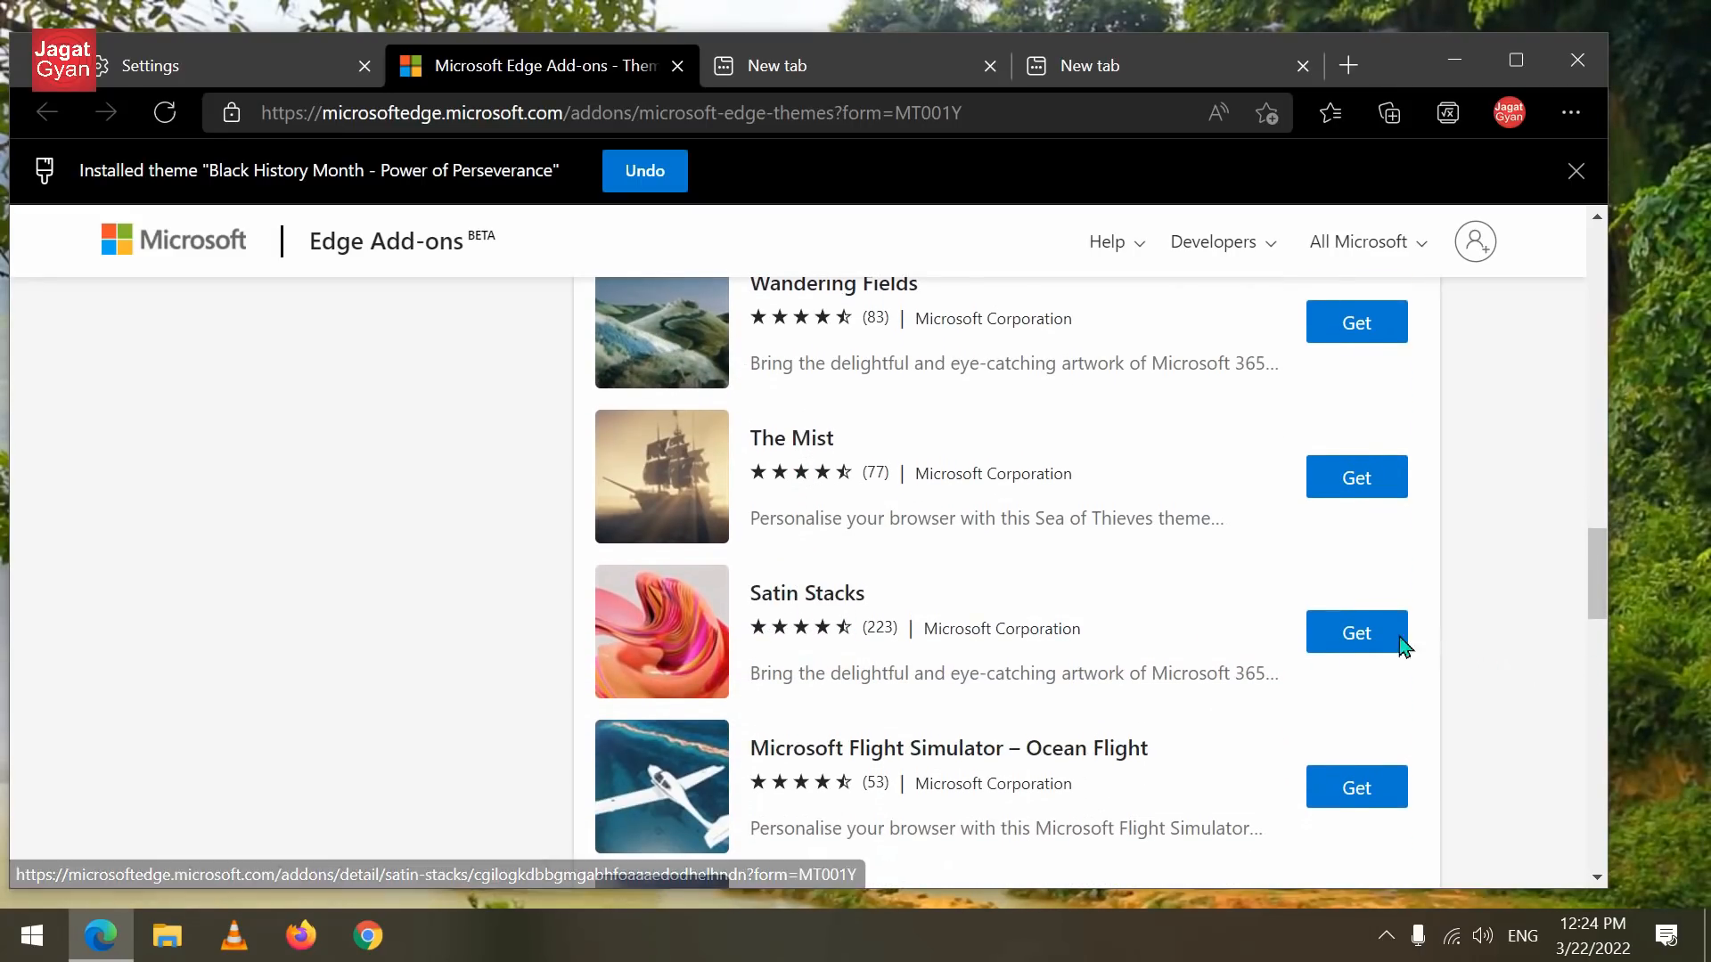
{"action": "left_click", "coordinate": [1369, 639]}
{"action": "left_click", "coordinate": [878, 237]}
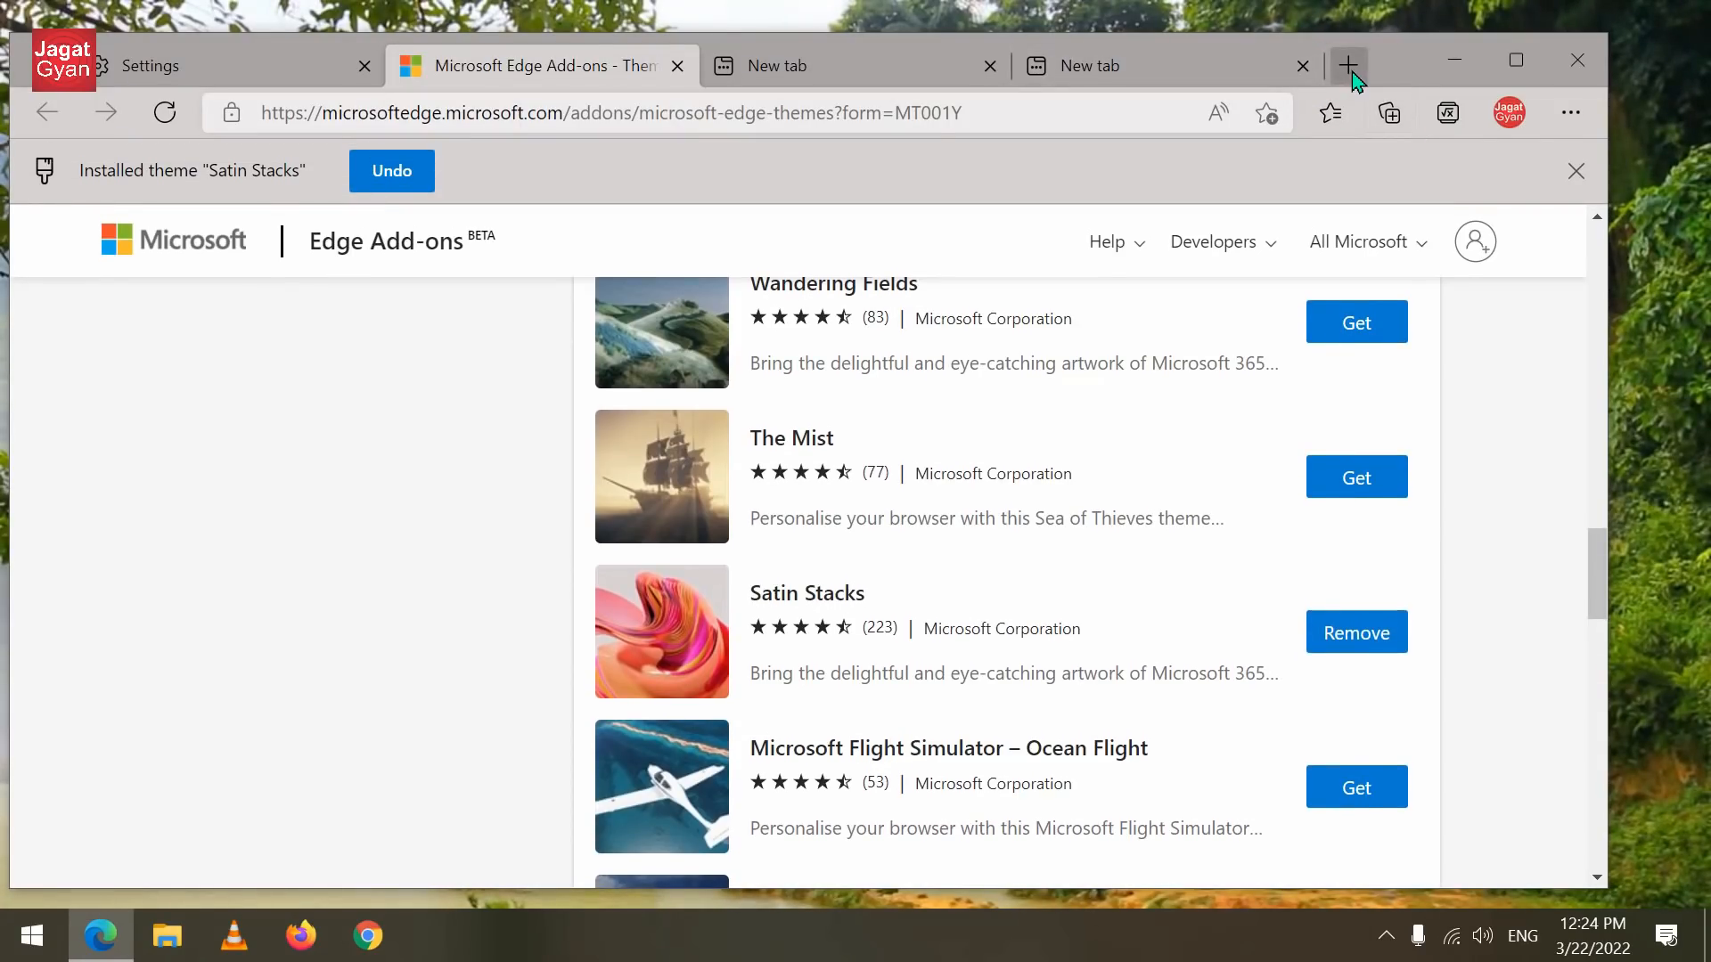
Step: Check the Satin Stacks theme on a new tab page and in the appearance settings
{"action": "left_click", "coordinate": [1348, 67]}
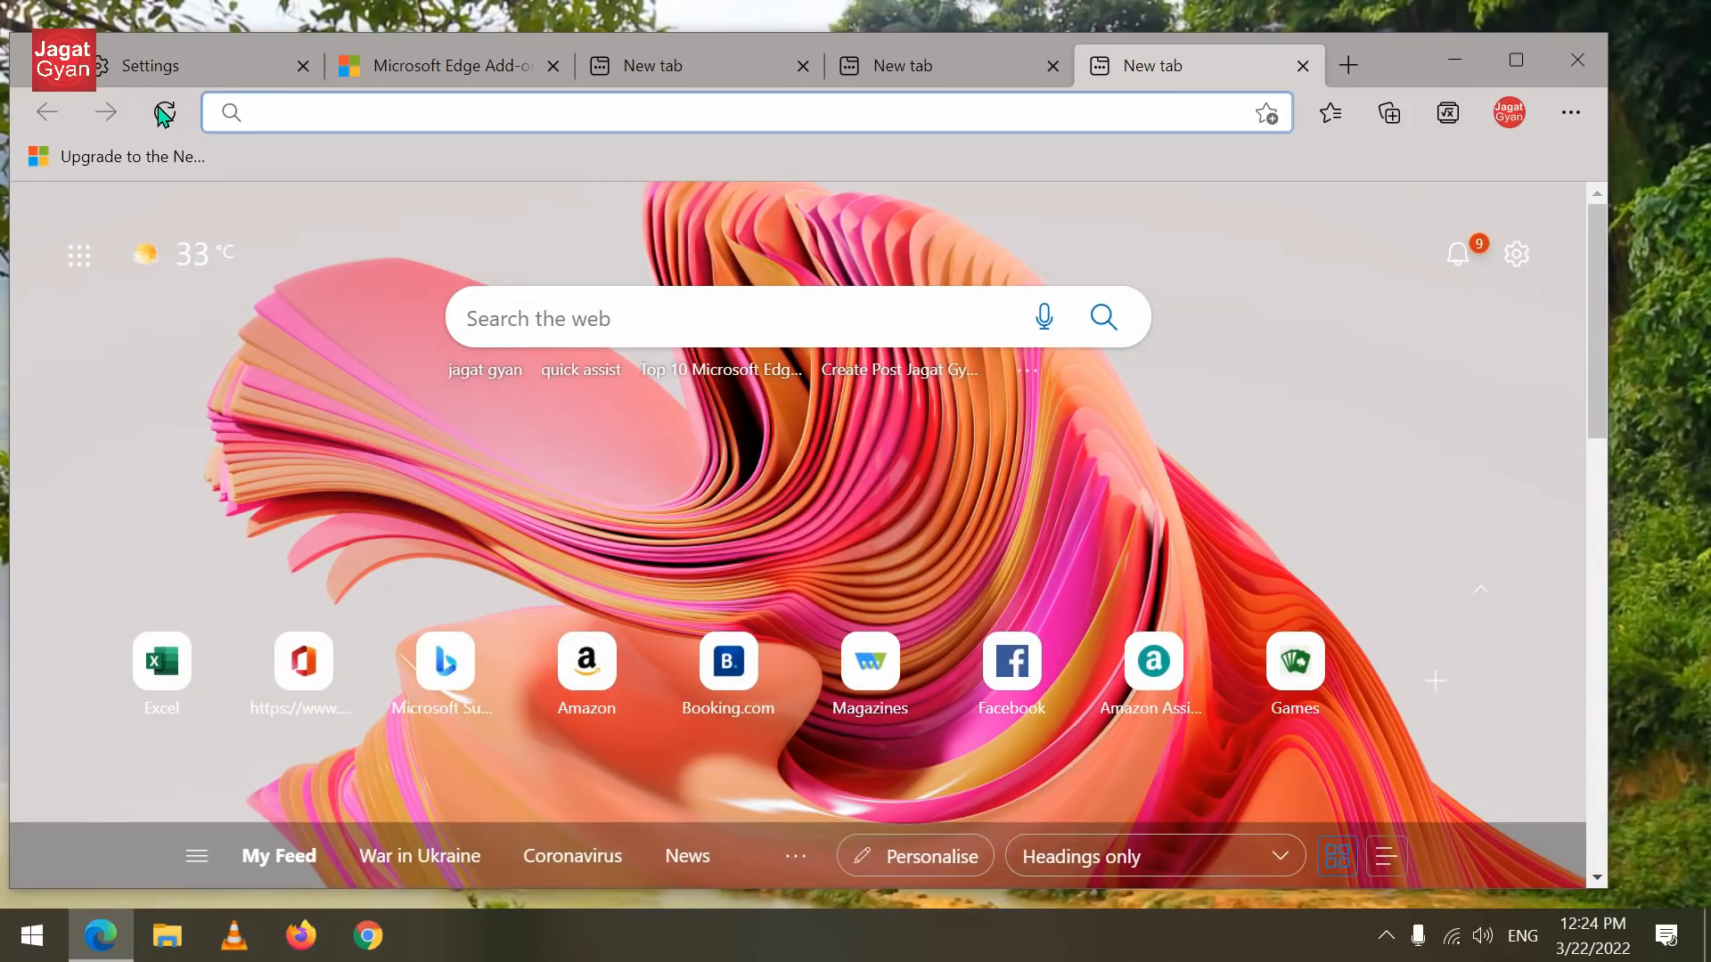
{"action": "left_click", "coordinate": [166, 81]}
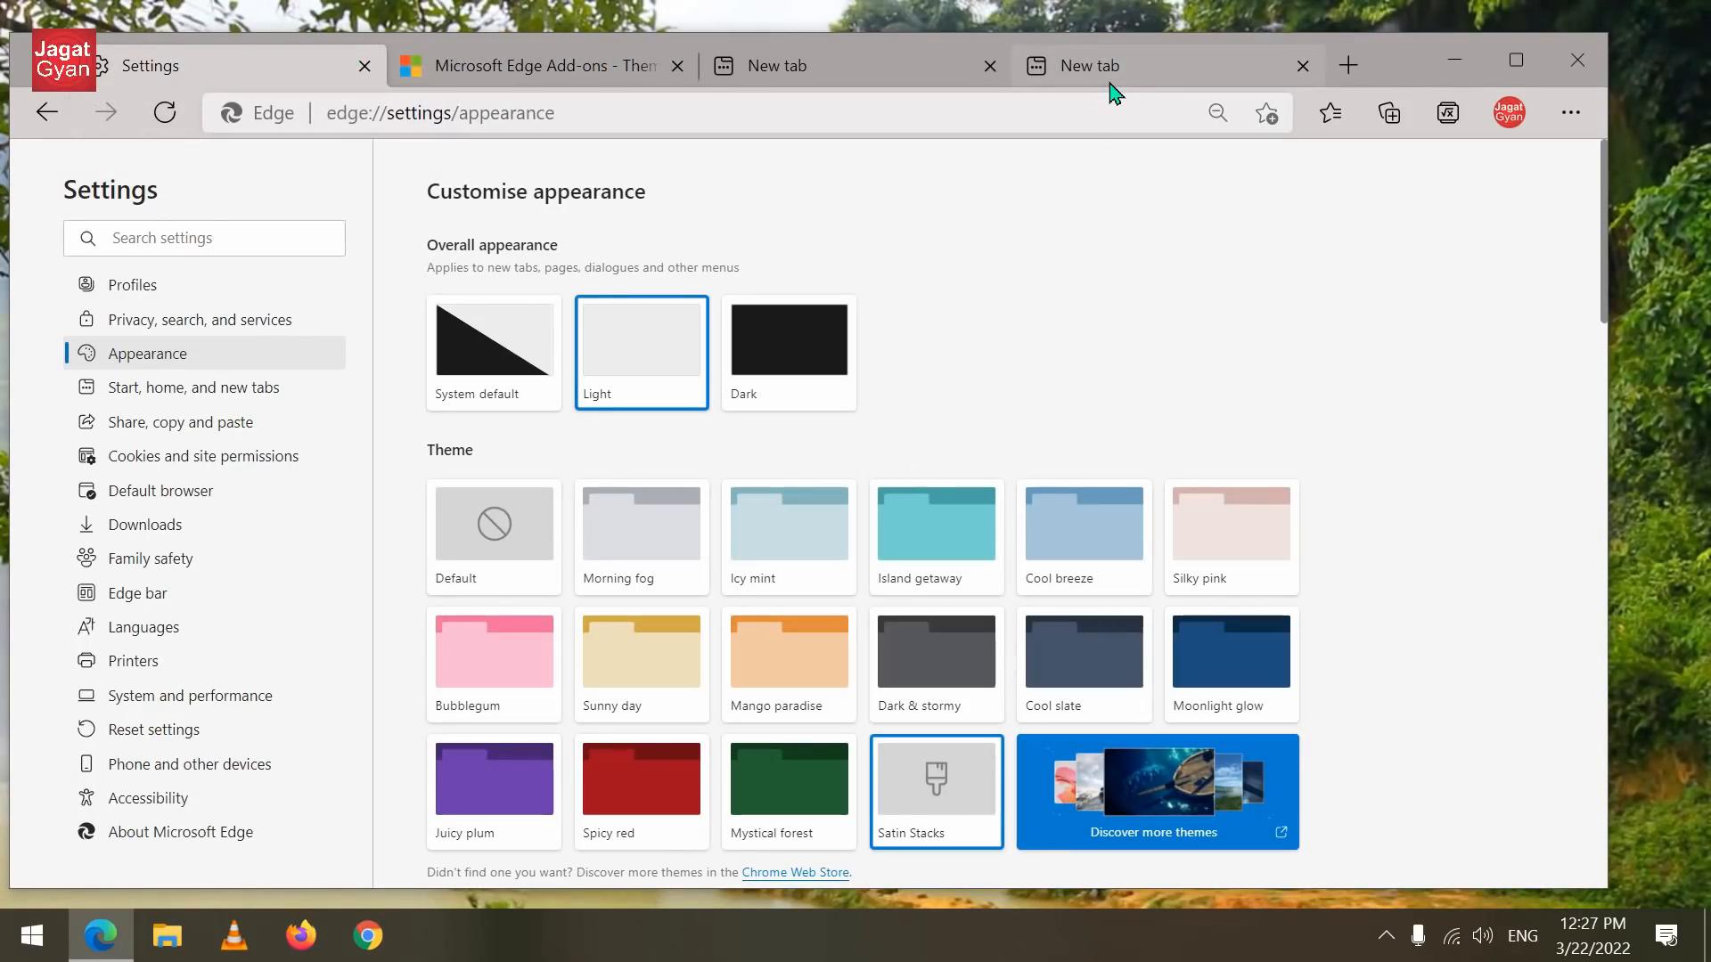
{"action": "left_click", "coordinate": [1110, 76]}
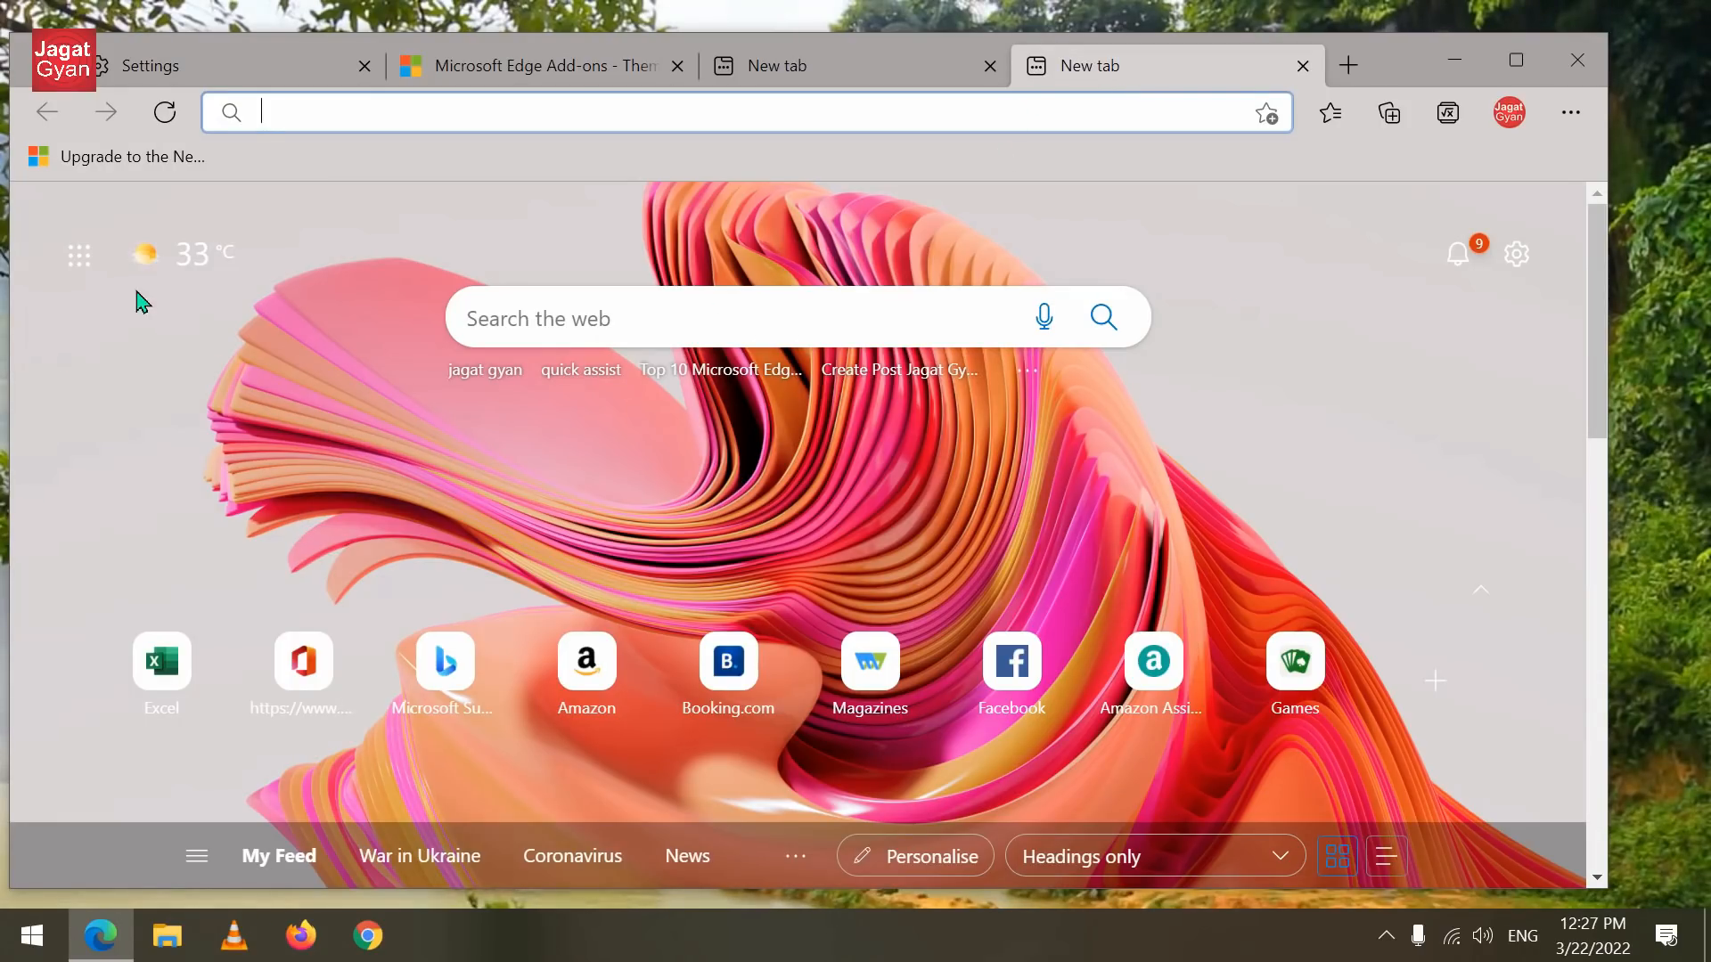
Step: Open Excel from the new tab page's Microsoft 365 app launcher and create a new blank workbook
{"action": "left_click", "coordinate": [79, 268]}
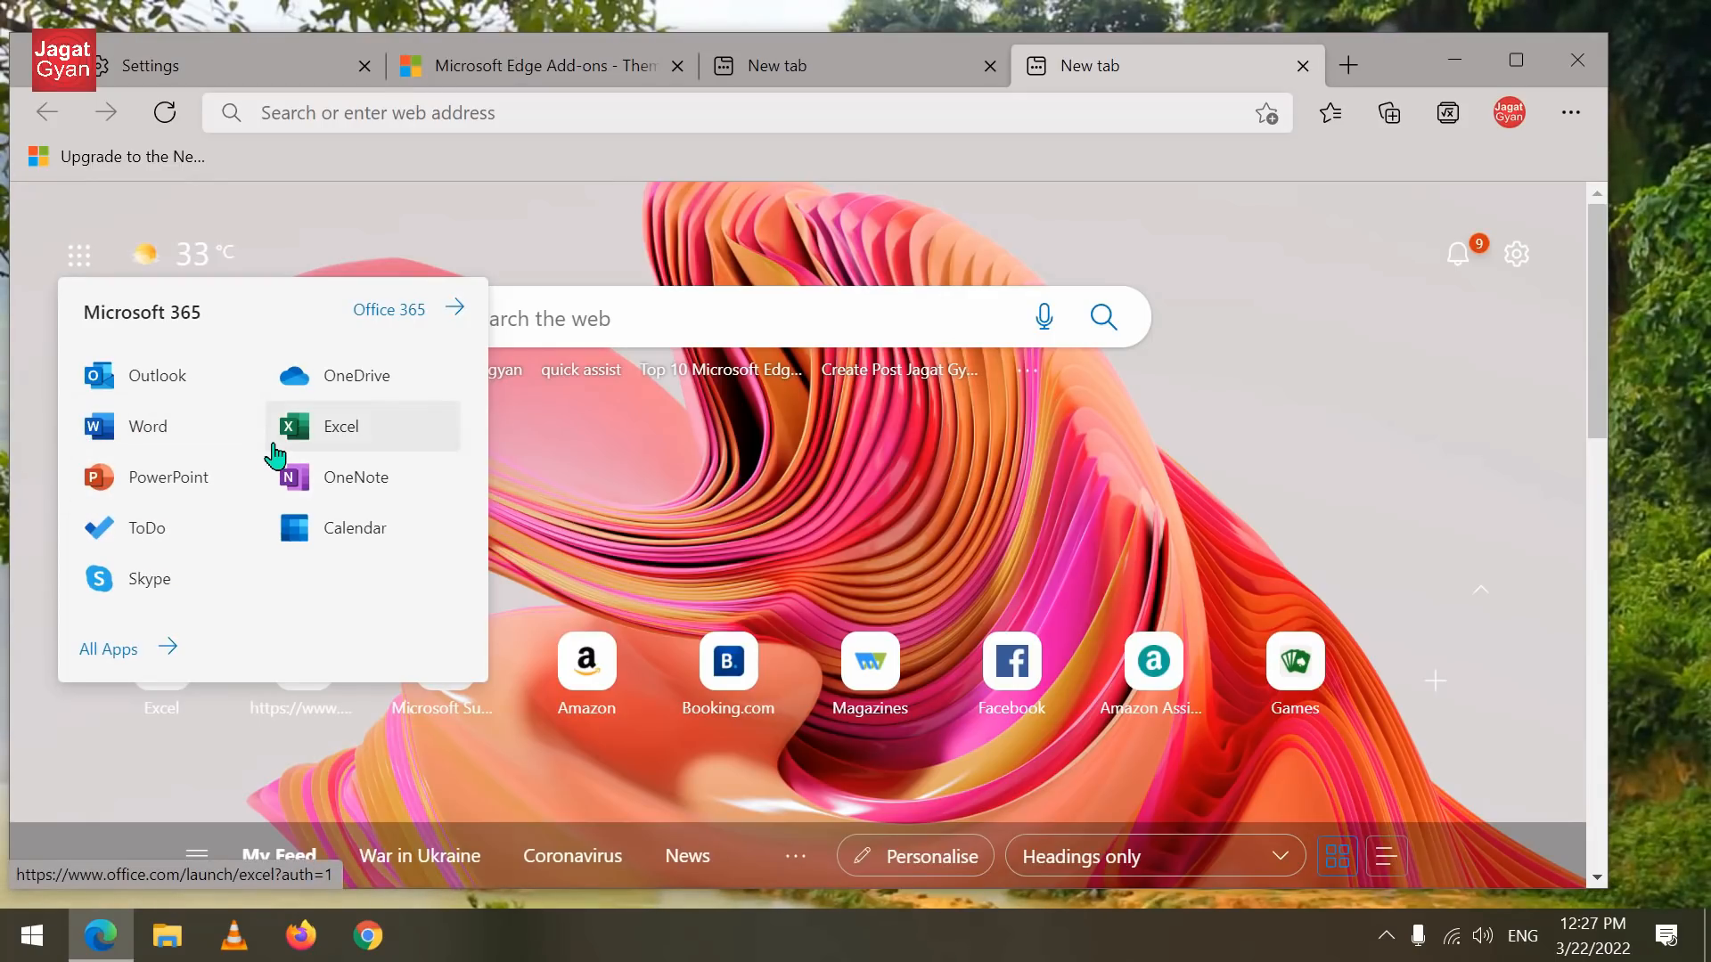
{"action": "left_click", "coordinate": [330, 443]}
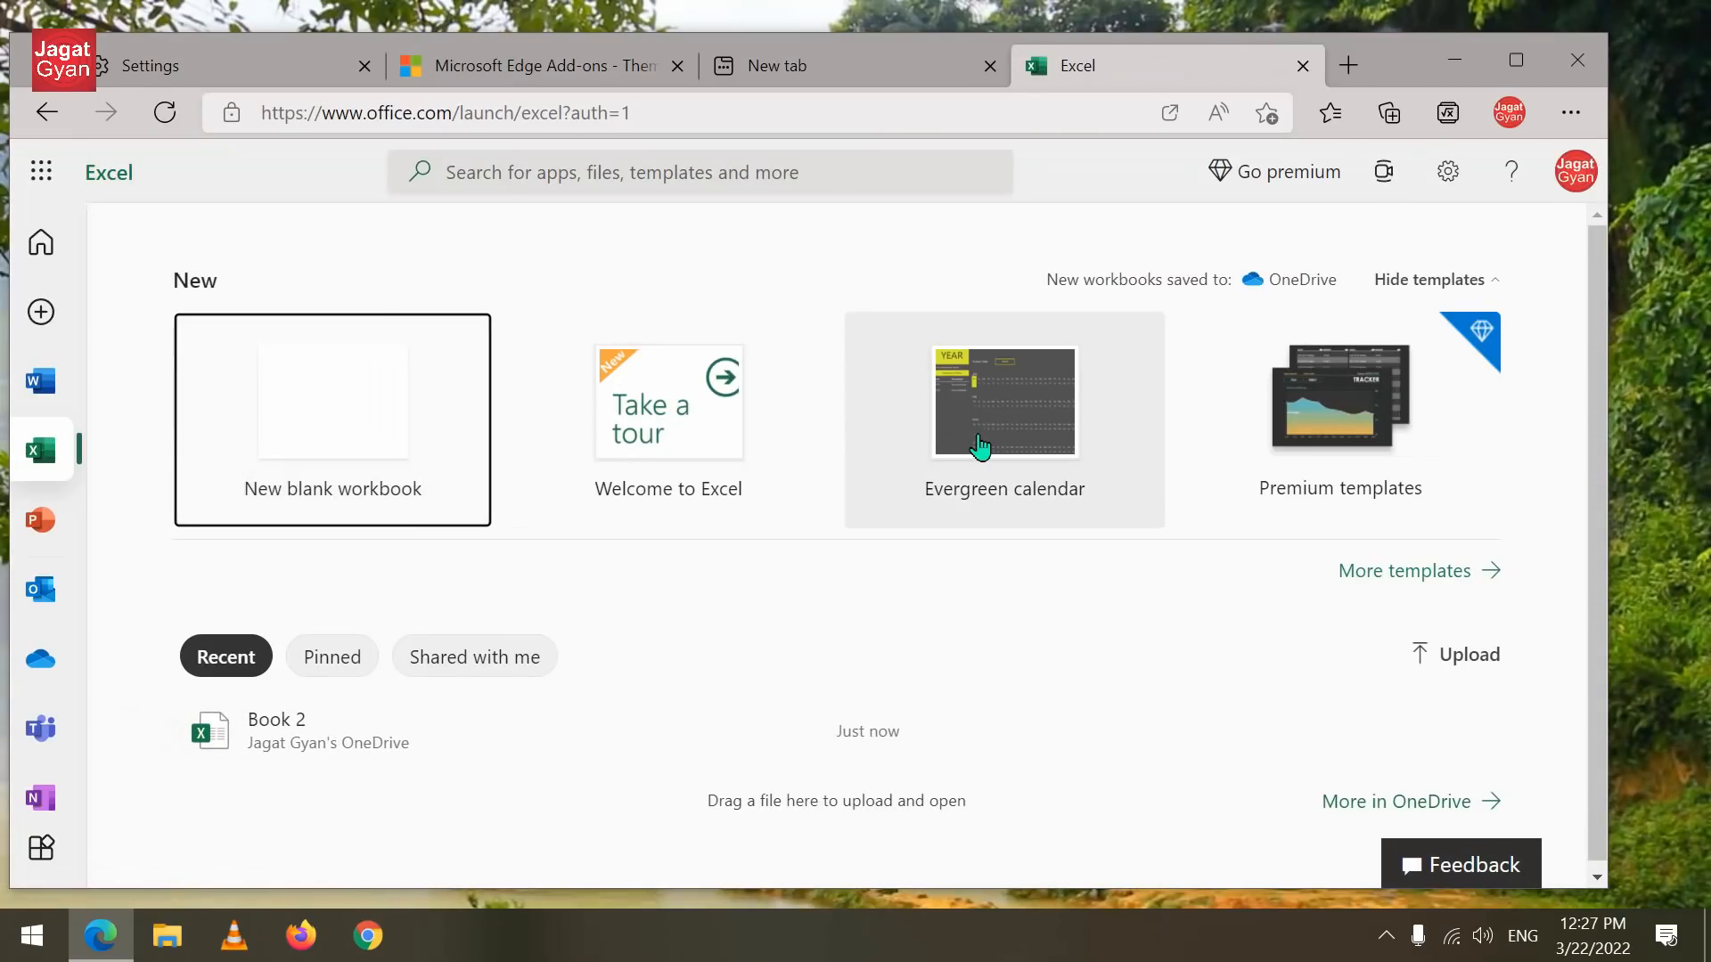
{"action": "left_click", "coordinate": [357, 425]}
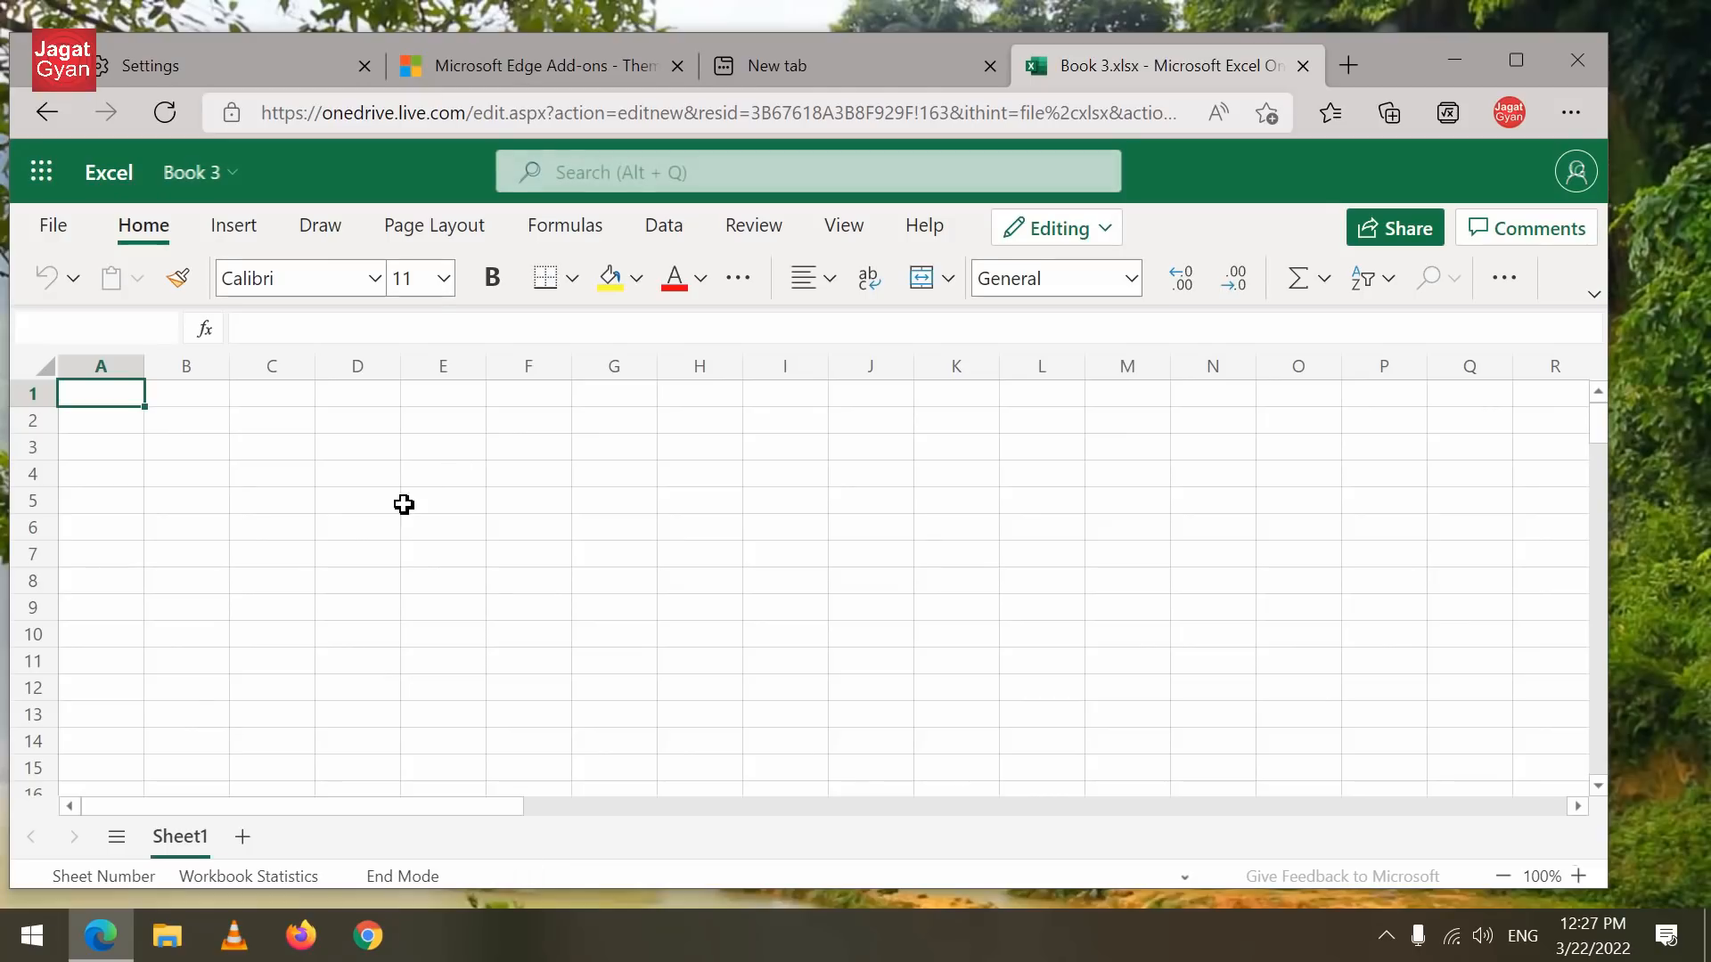
Step: Look over the blank worksheet, moving between cells in different columns and further down the rows
{"action": "left_click", "coordinate": [357, 532]}
{"action": "key", "text": "Right"}
{"action": "key", "text": "Right"}
{"action": "key", "text": "Down"}
{"action": "key", "text": "Down"}
{"action": "key", "text": "Down"}
{"action": "key", "text": "Down"}
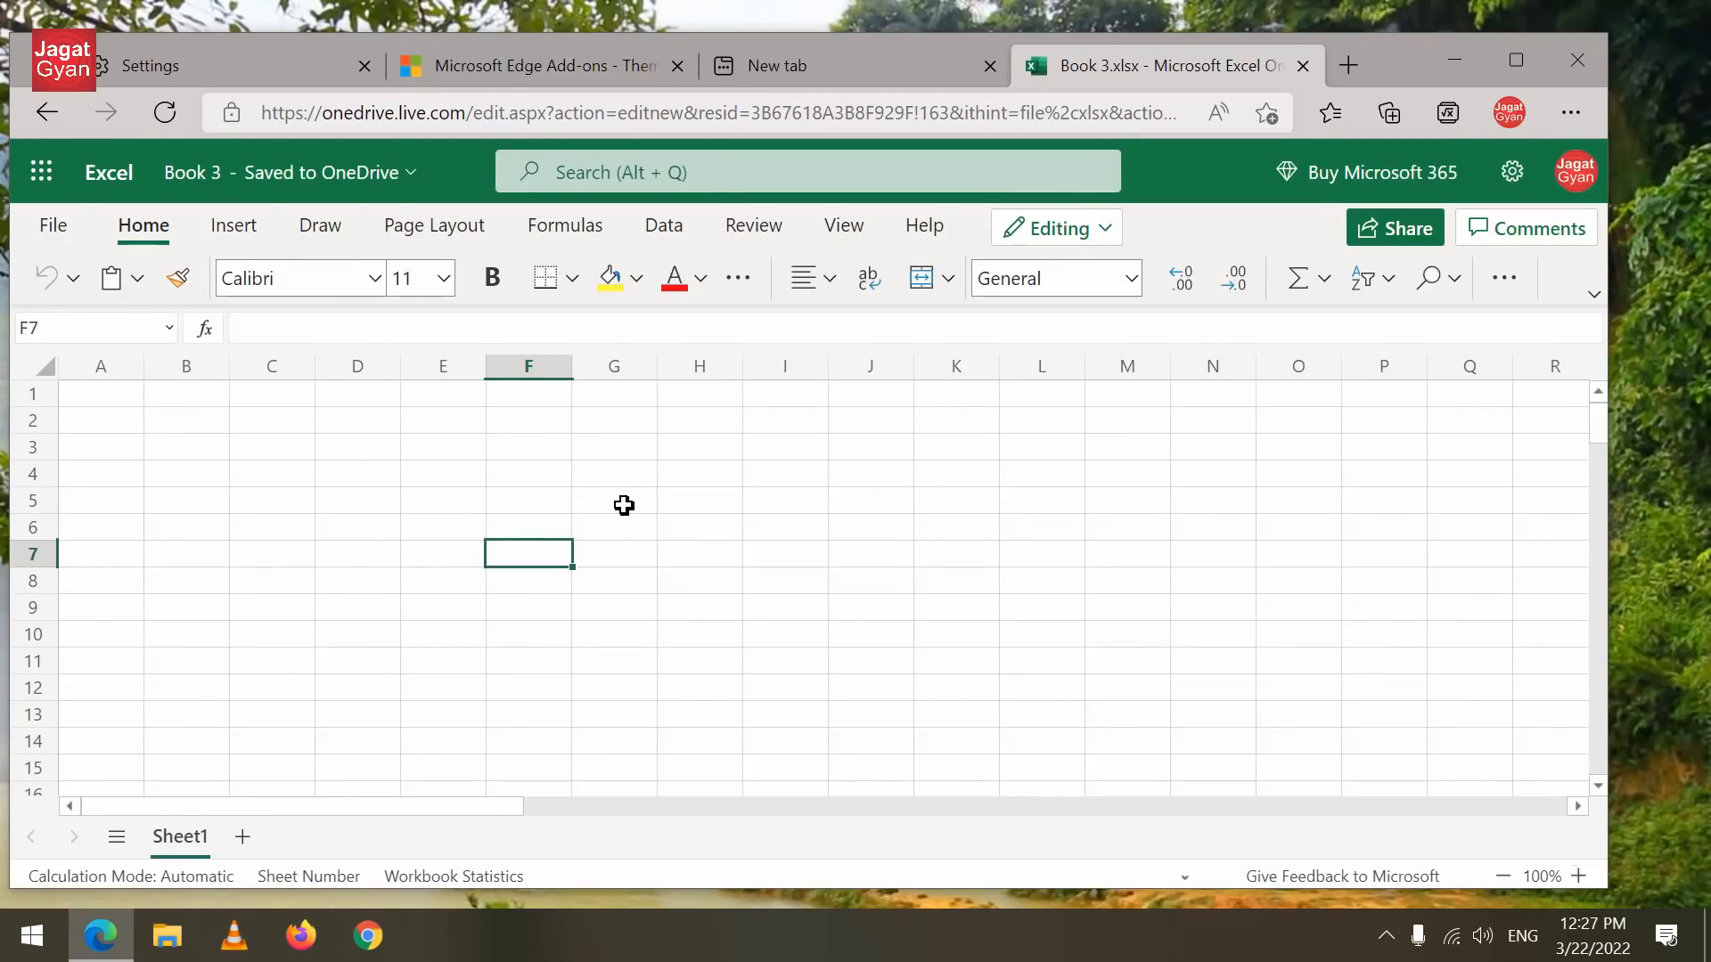
{"action": "scroll", "coordinate": [651, 512], "scroll_direction": "down", "scroll_amount": 5}
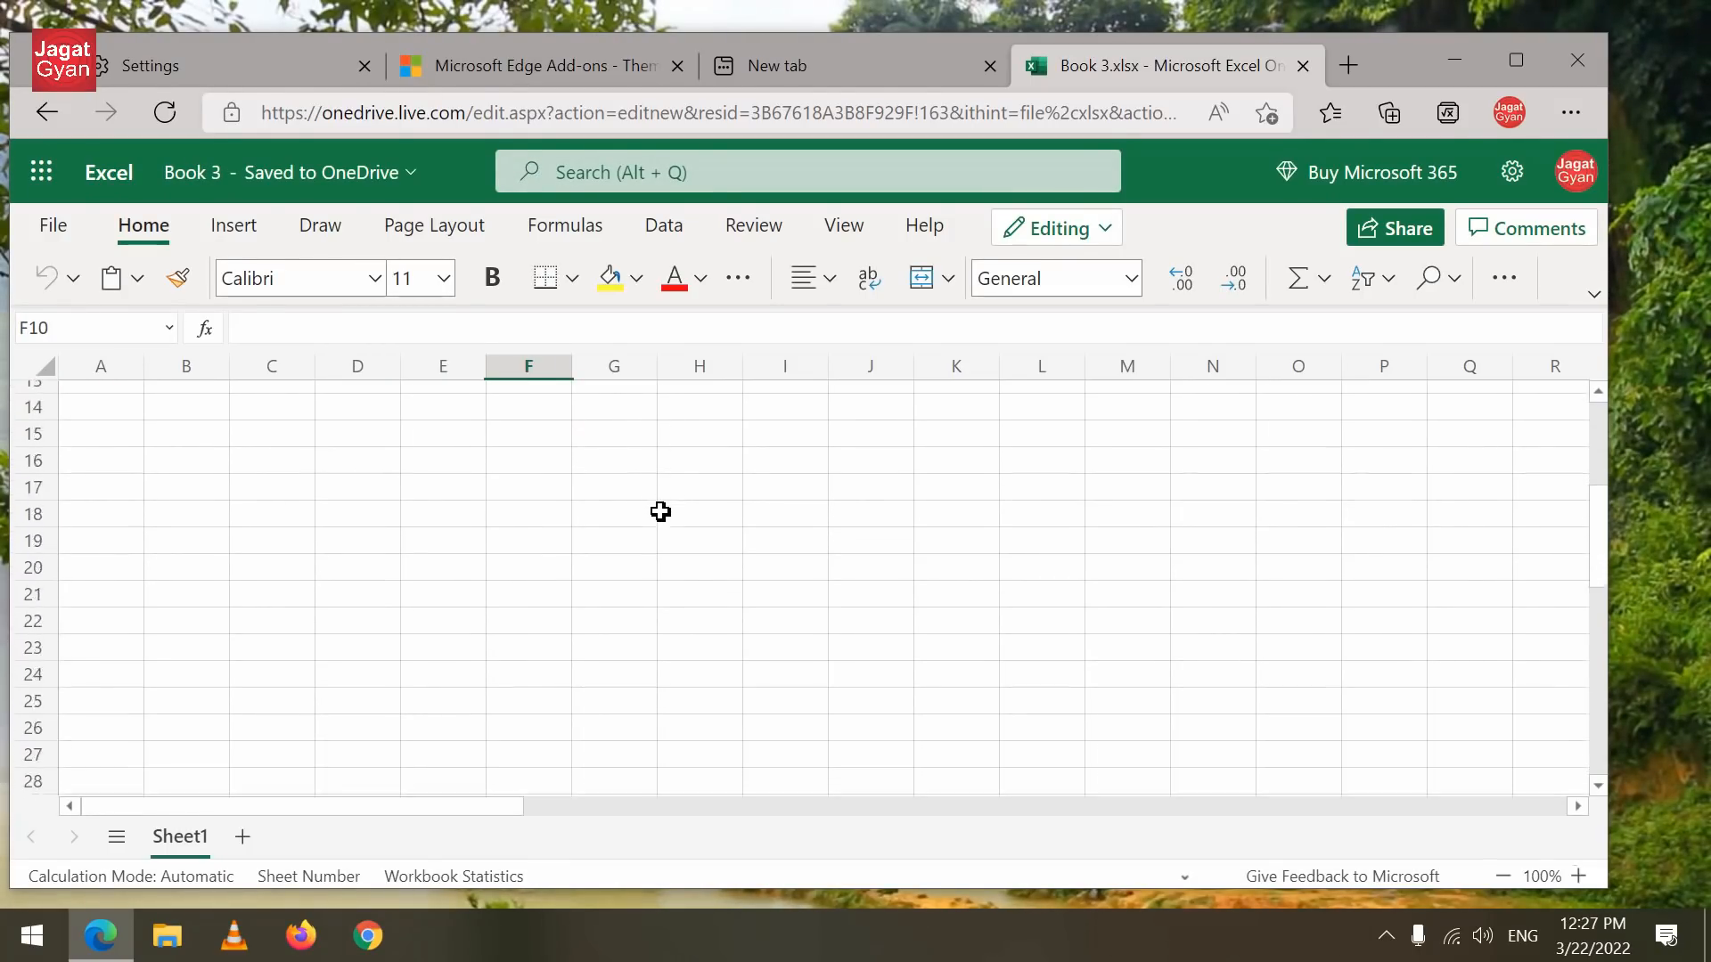
{"action": "scroll", "coordinate": [661, 509], "scroll_direction": "up", "scroll_amount": 5}
{"action": "left_click", "coordinate": [1191, 507]}
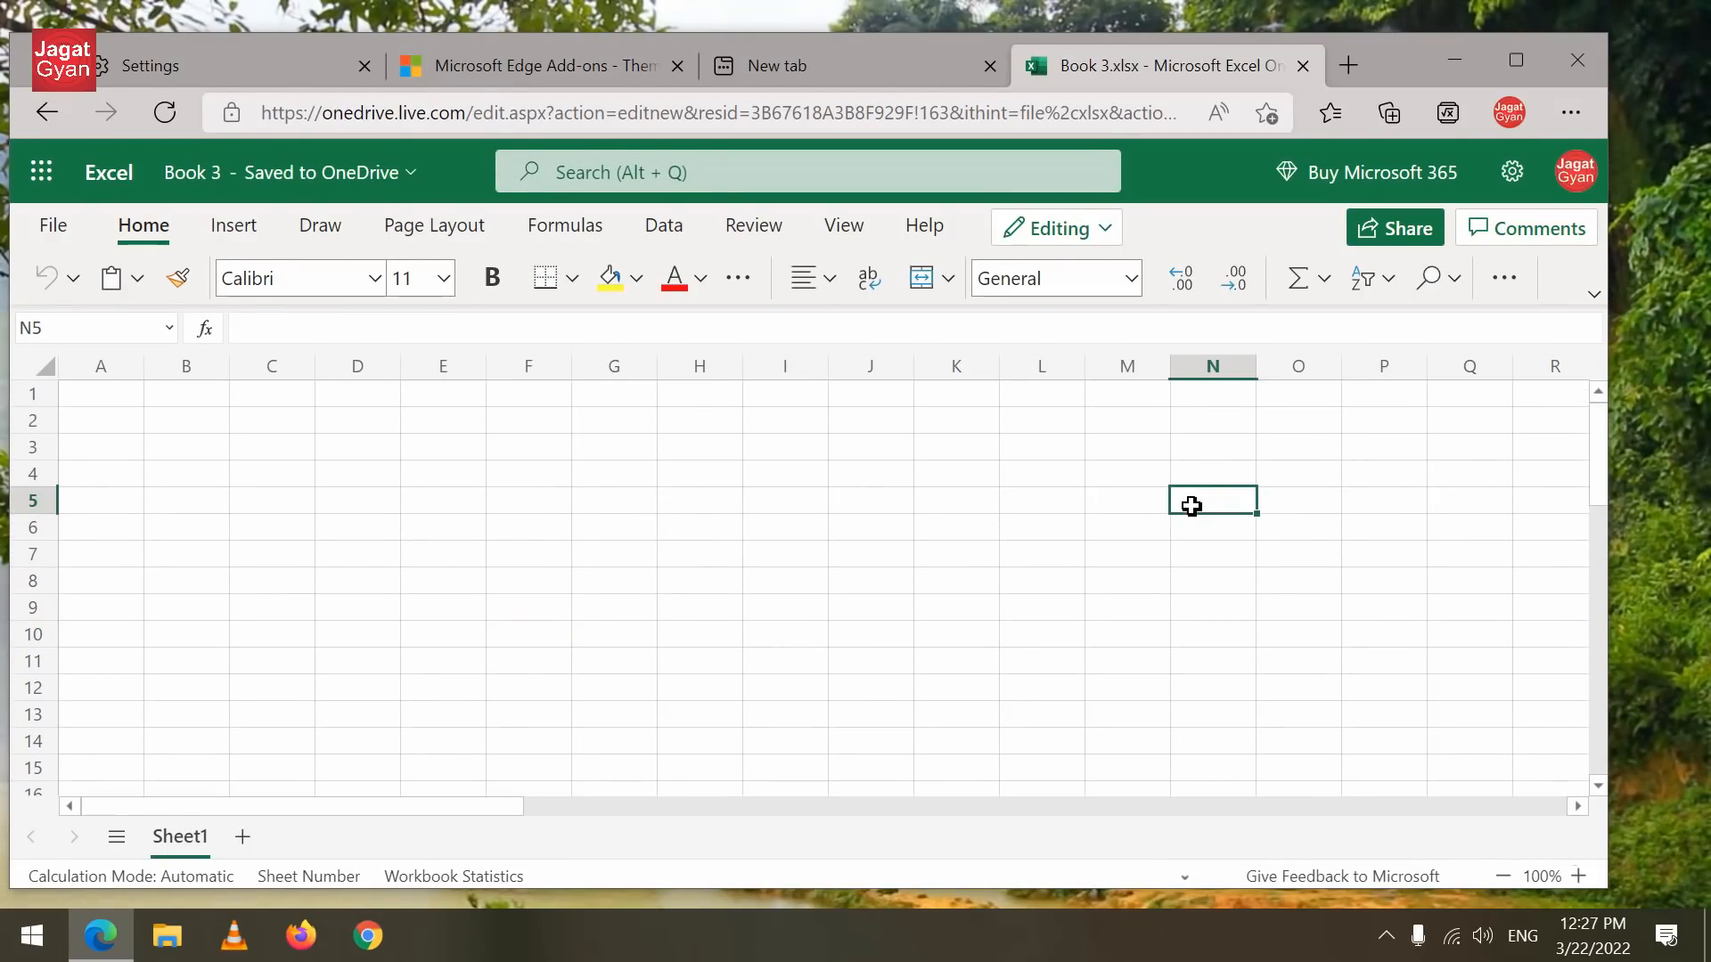
{"action": "scroll", "coordinate": [1591, 517], "scroll_direction": "down", "scroll_amount": 6}
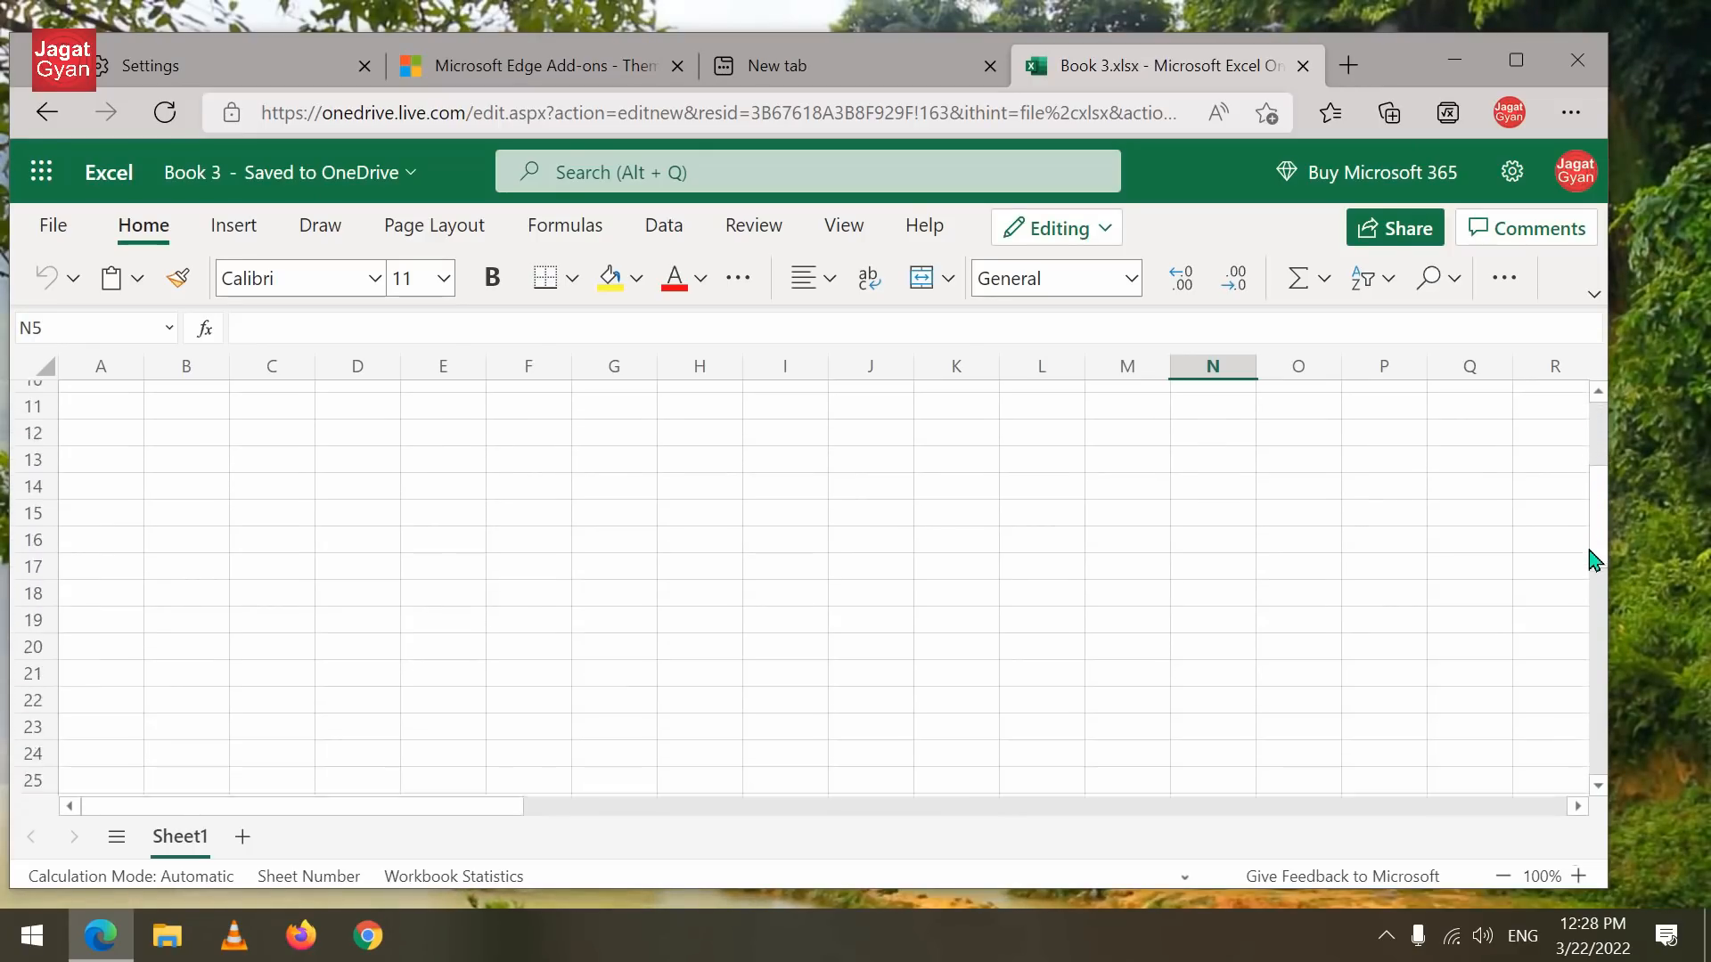
{"action": "left_click", "coordinate": [152, 637]}
{"action": "scroll", "coordinate": [491, 548], "scroll_direction": "up", "scroll_amount": 4}
{"action": "scroll", "coordinate": [491, 547], "scroll_direction": "up", "scroll_amount": 2}
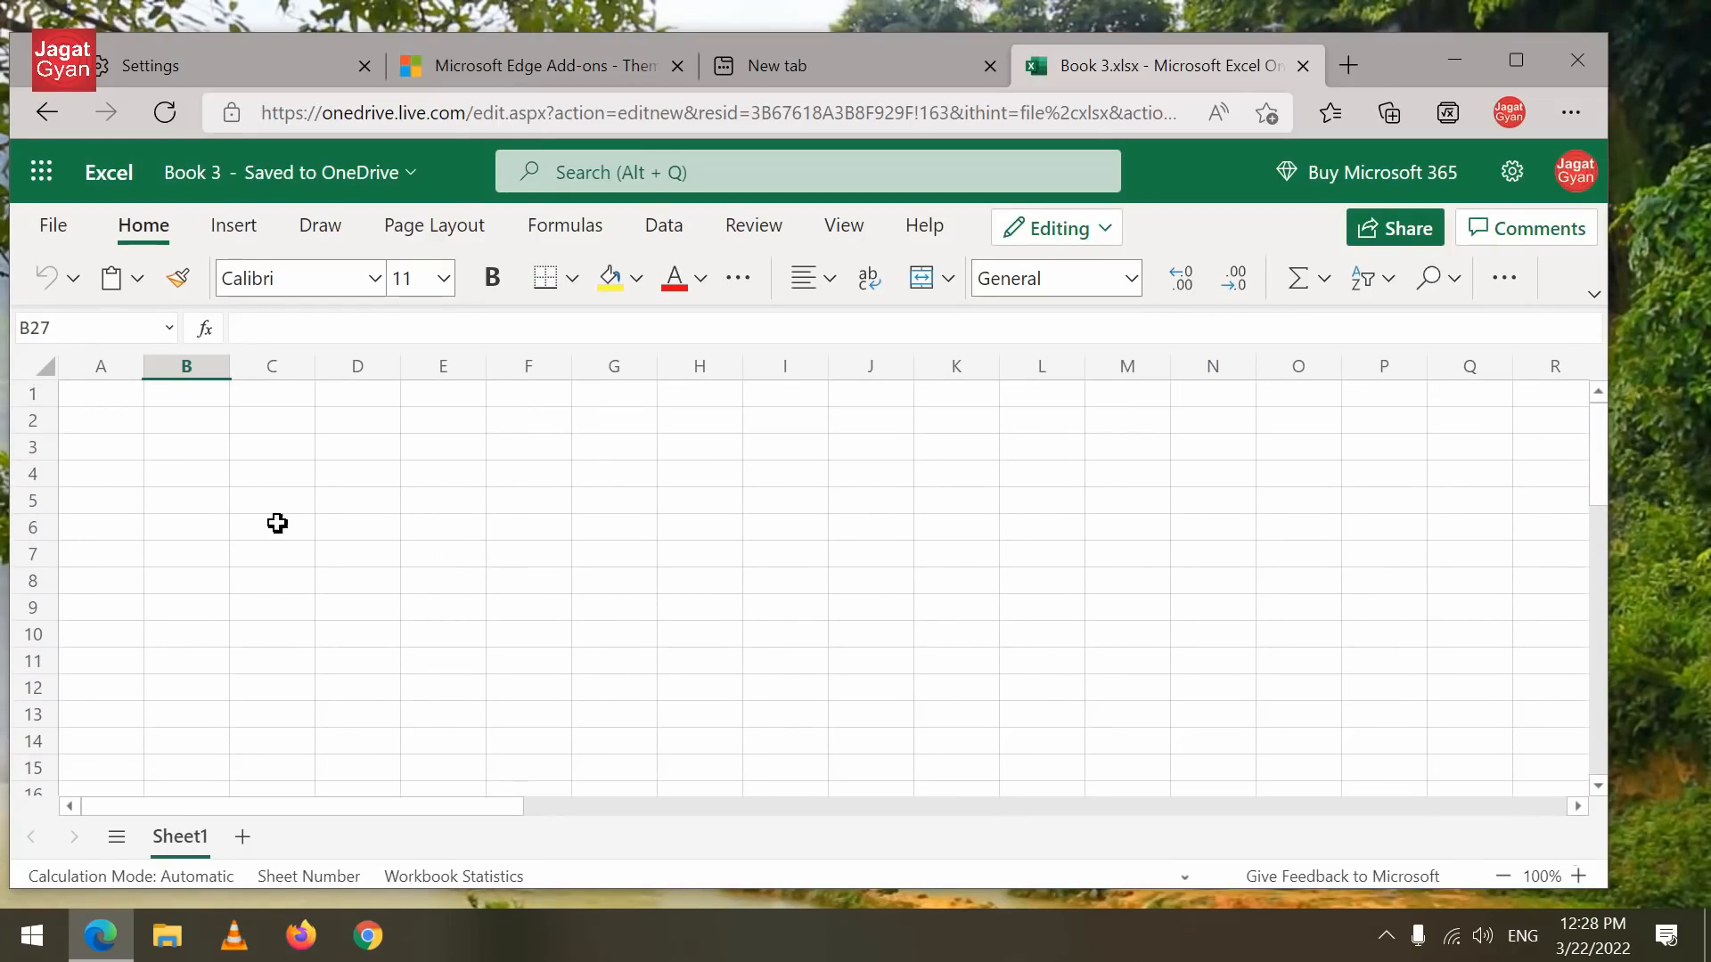
{"action": "left_click", "coordinate": [141, 453]}
{"action": "left_click", "coordinate": [583, 557]}
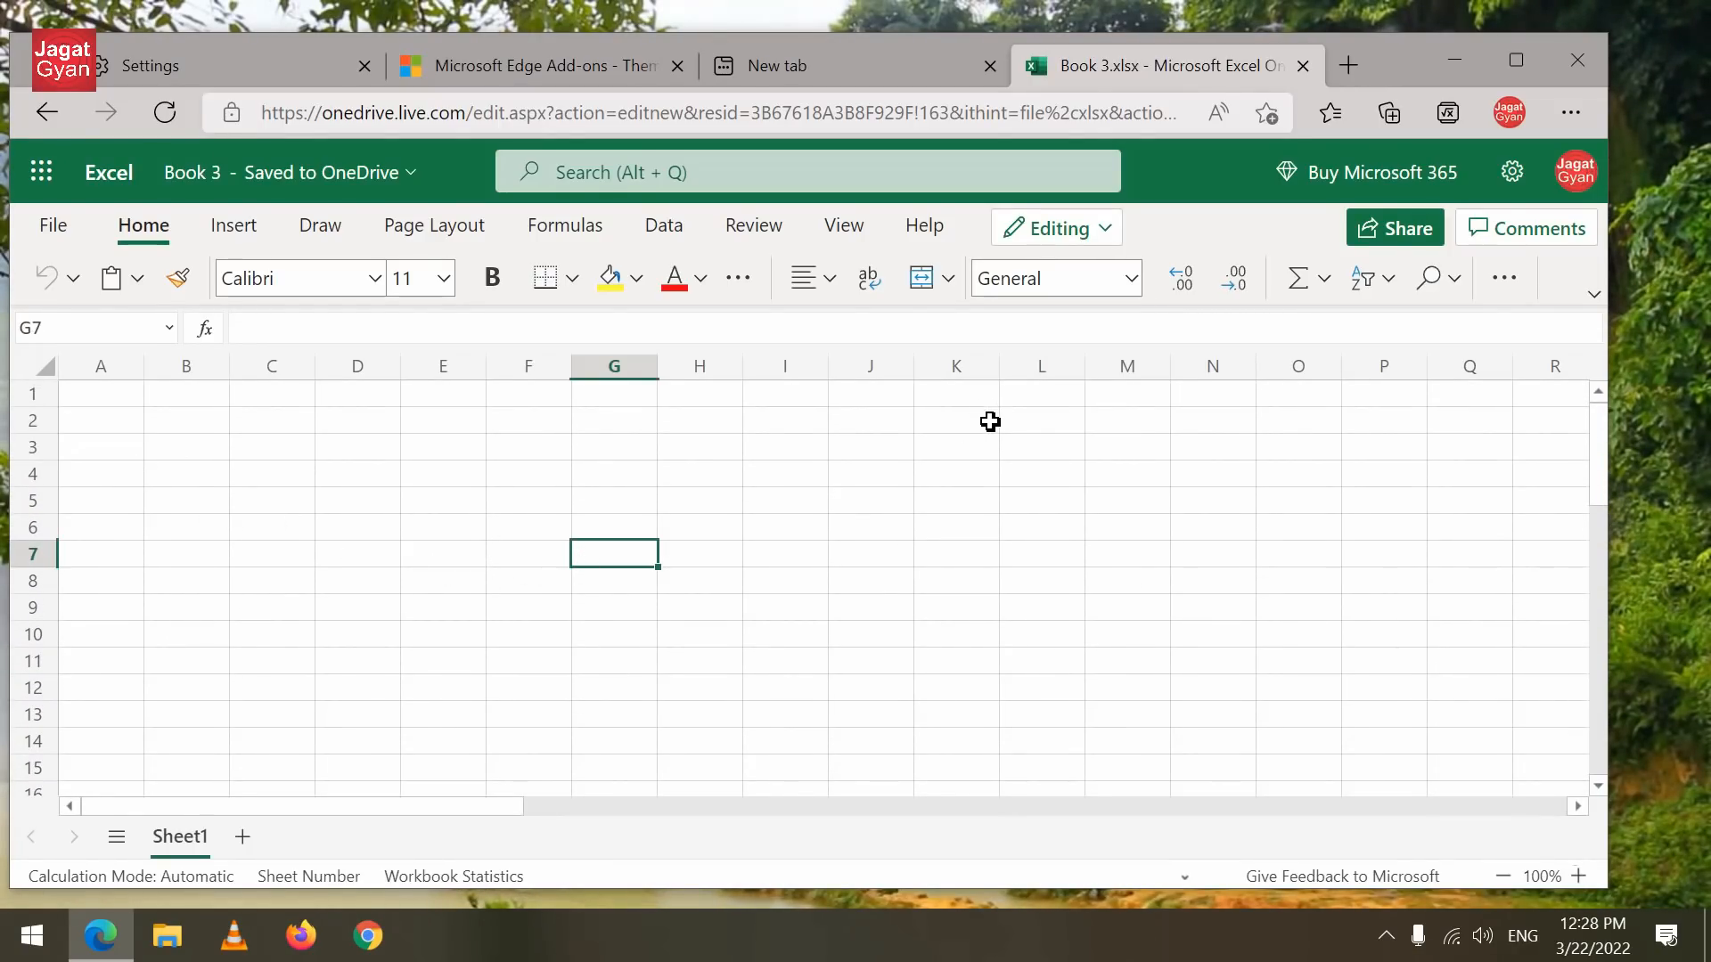
Step: Open Word from the Microsoft 365 app launcher, create a new blank document, and close the browser window
{"action": "left_click", "coordinate": [33, 187]}
{"action": "left_click", "coordinate": [314, 415]}
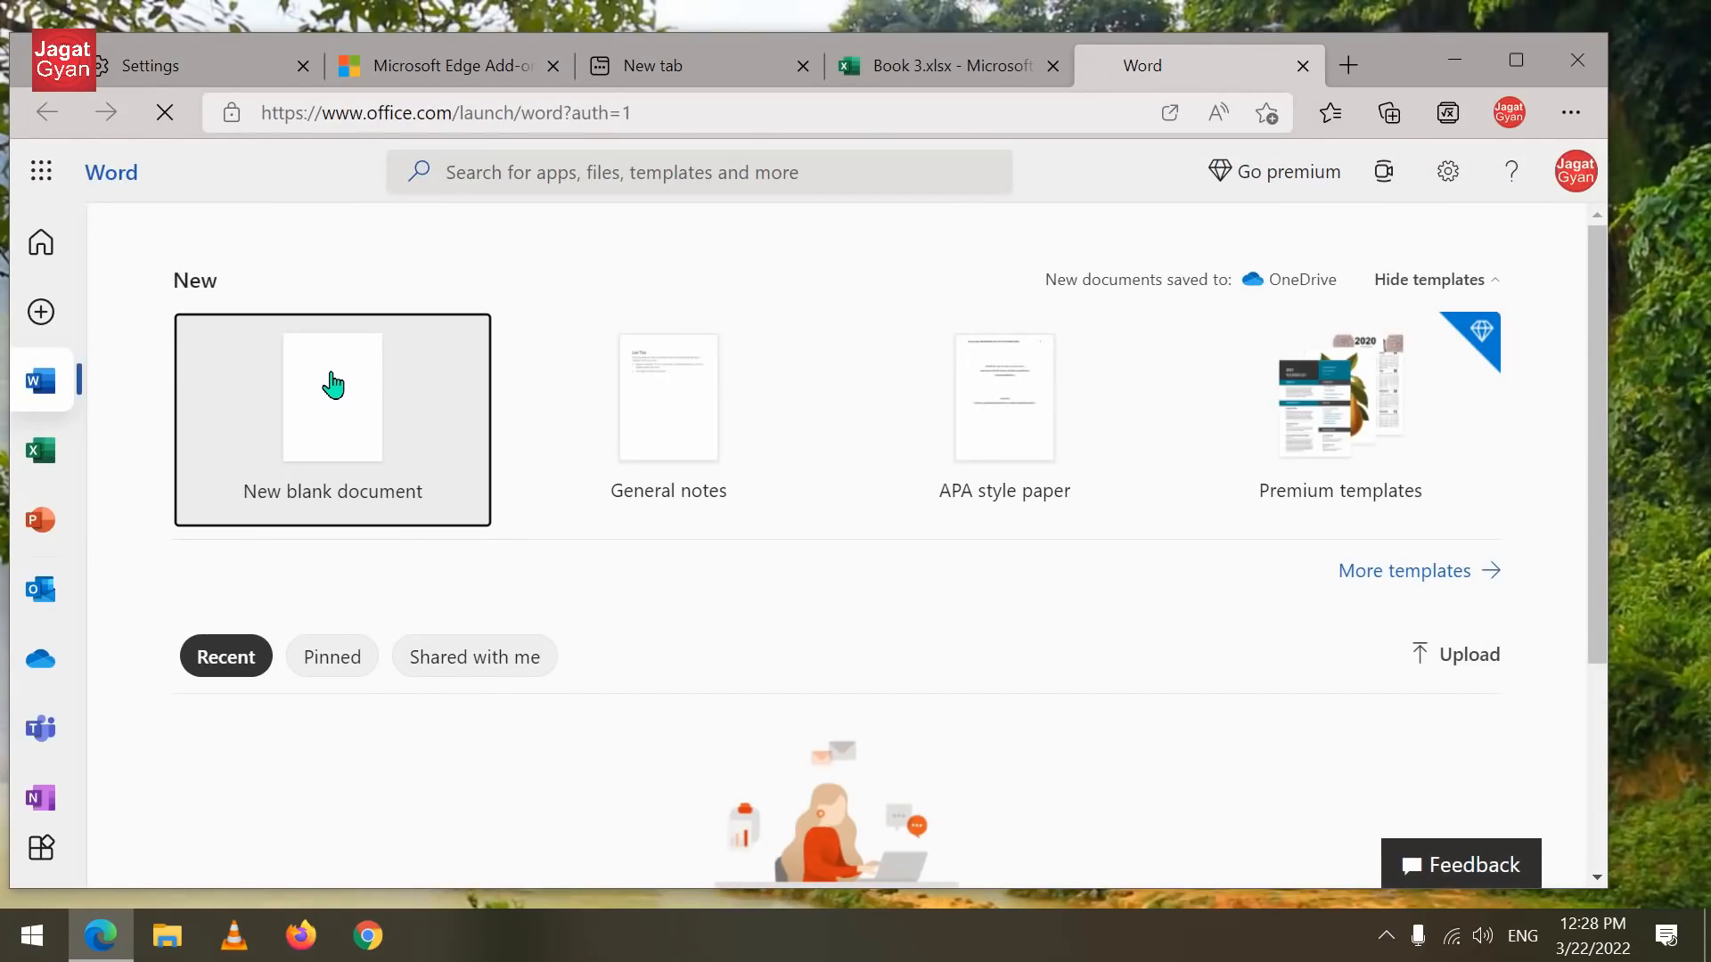
{"action": "left_click", "coordinate": [333, 385]}
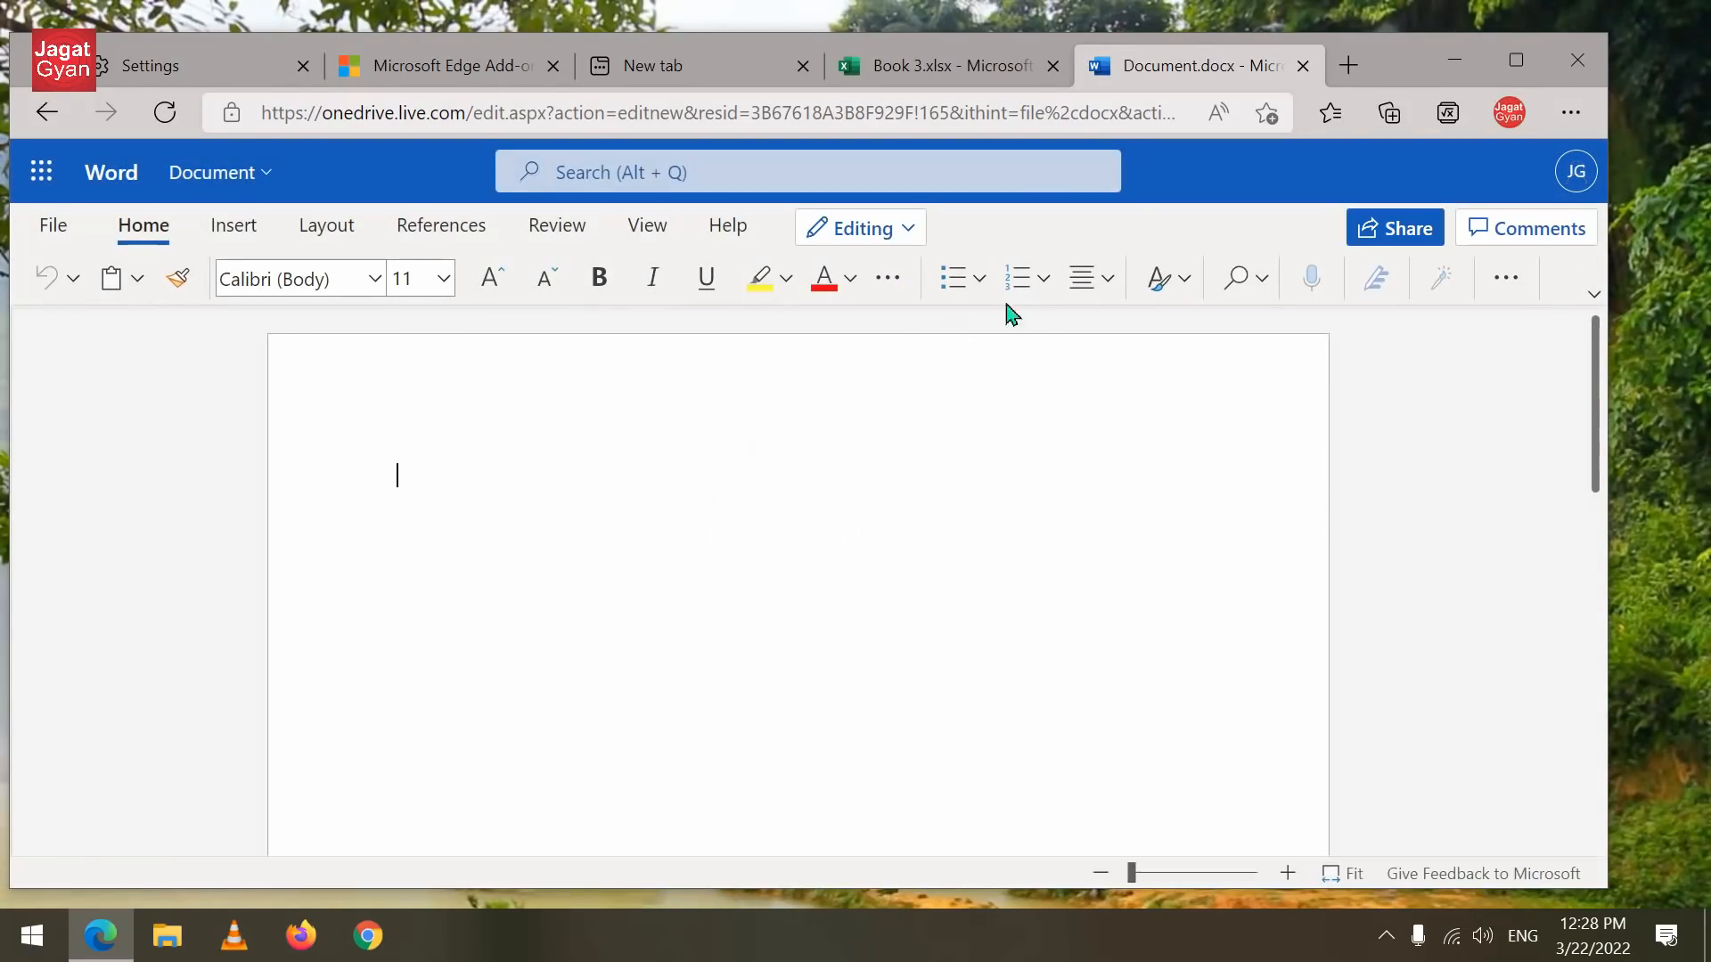
{"action": "left_click", "coordinate": [1566, 64]}
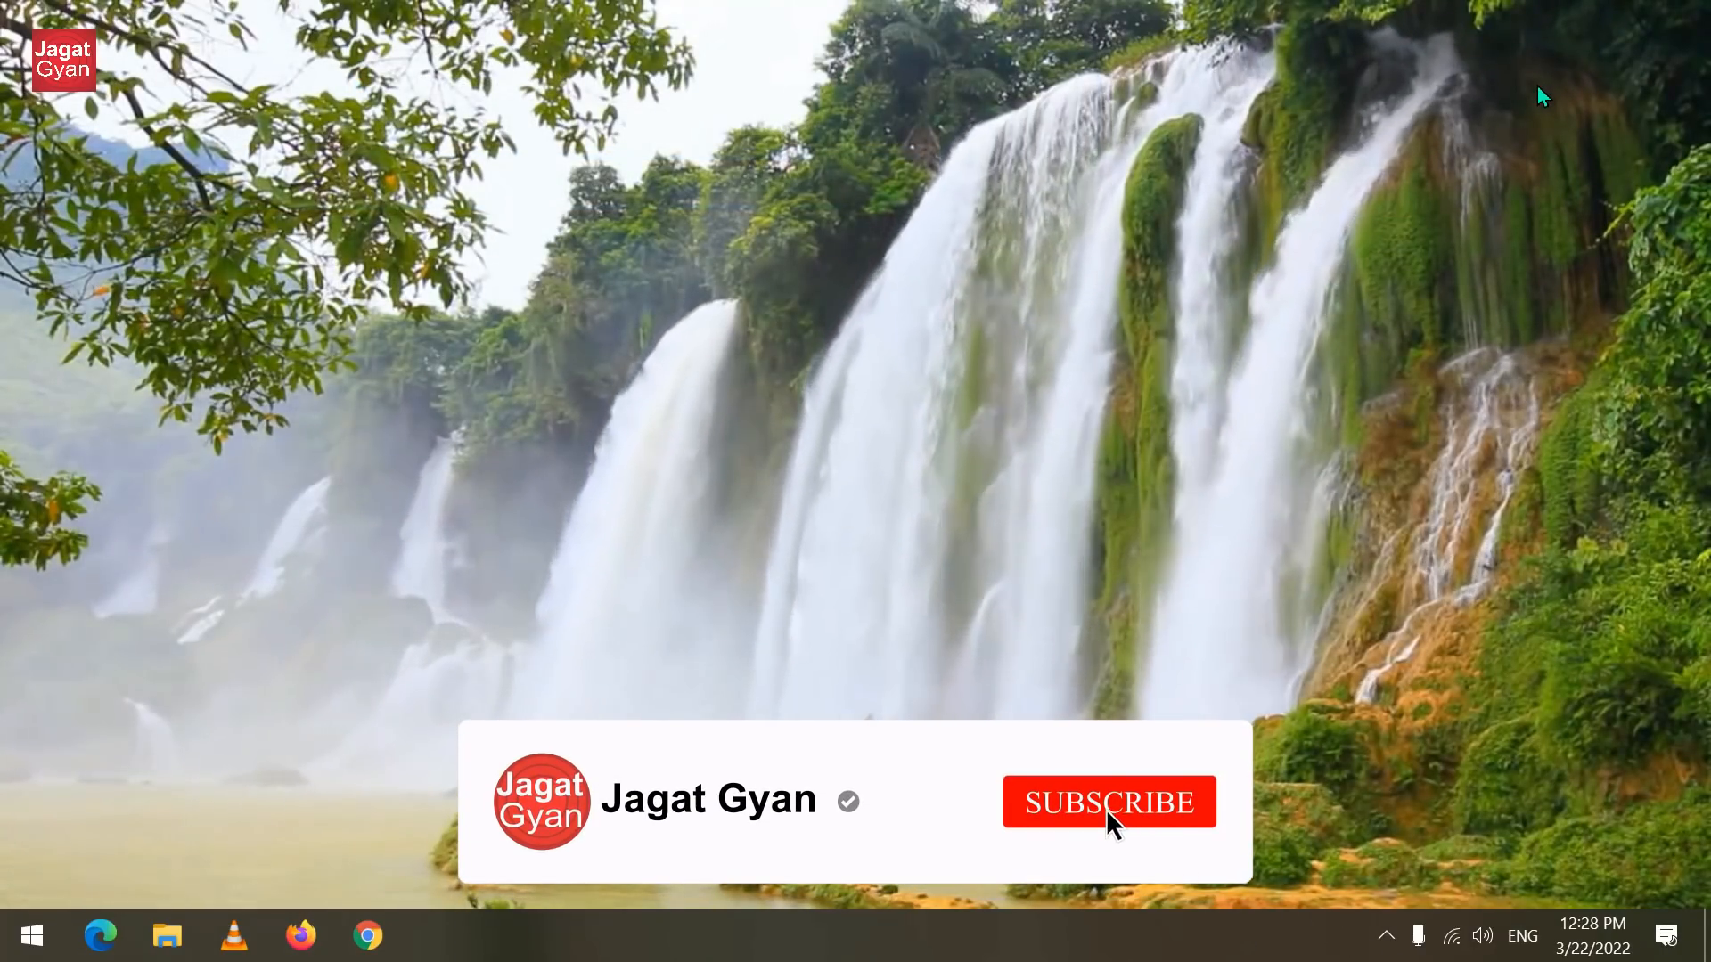